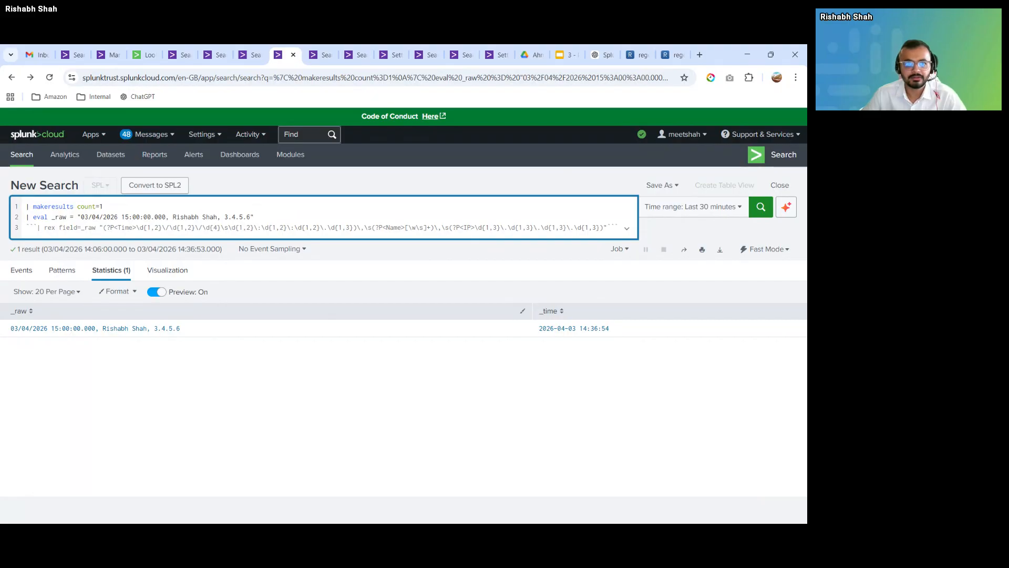
- Review the makeresults and eval lines of the search and the sample _raw event they generate
left_click_drag(256, 216, 25, 206)
left_click_drag(190, 329, 6, 330)
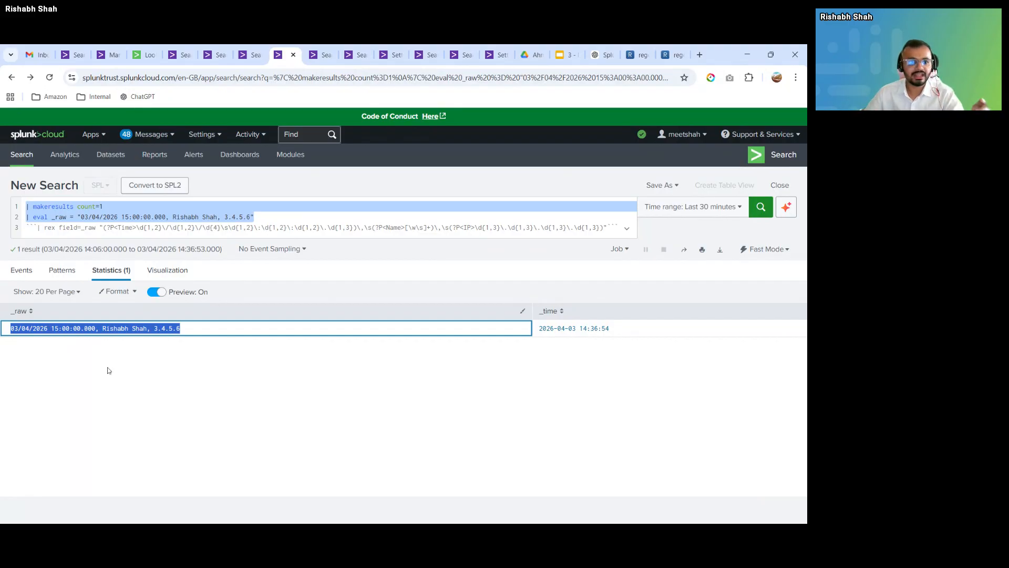
left_click(195, 351)
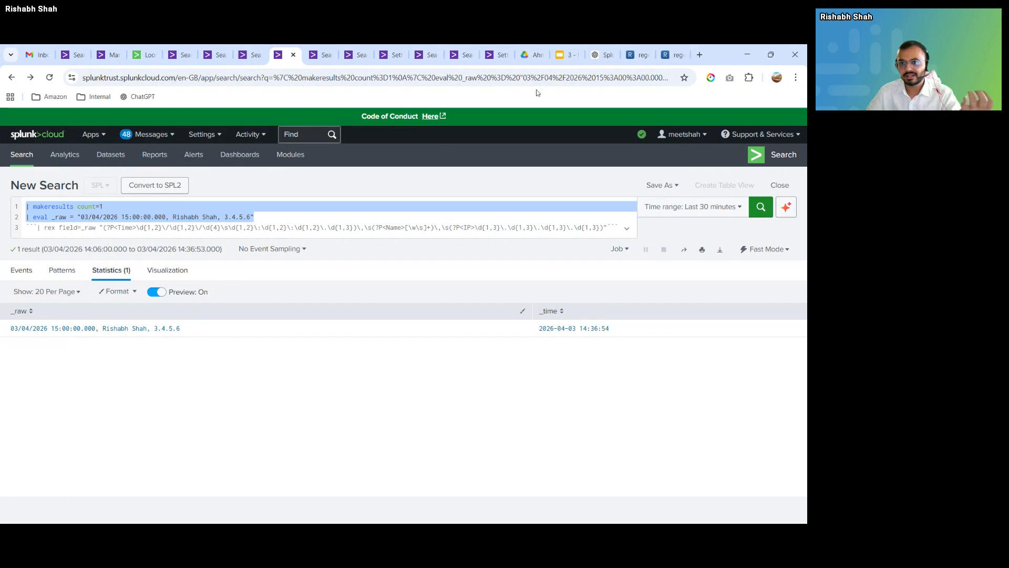
- Switch to regex101 and examine how the pattern's Time, Name and IP groups match the test string
left_click(636, 55)
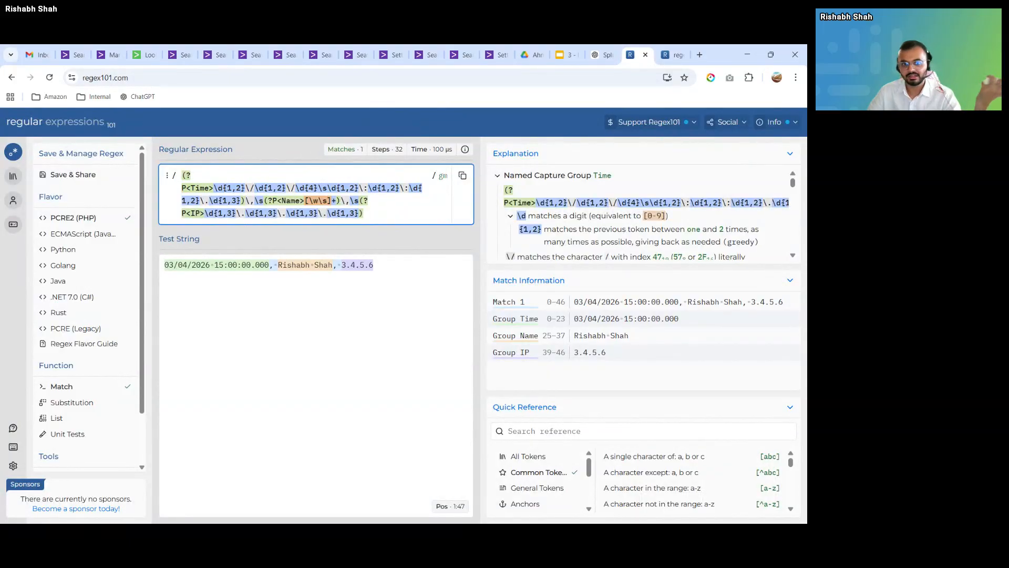
left_click(481, 282)
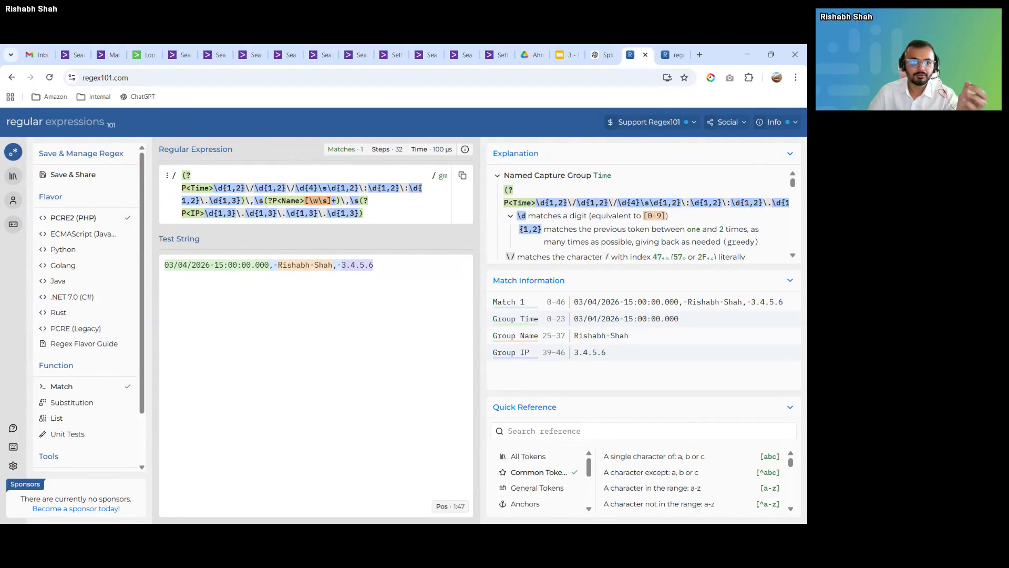
left_click(374, 264)
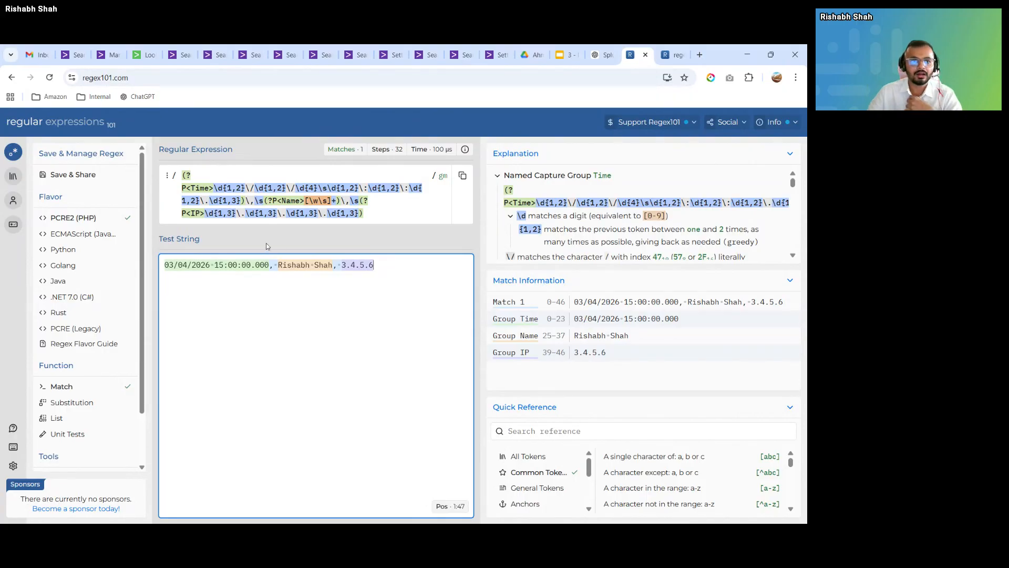
mouse_move(218, 188)
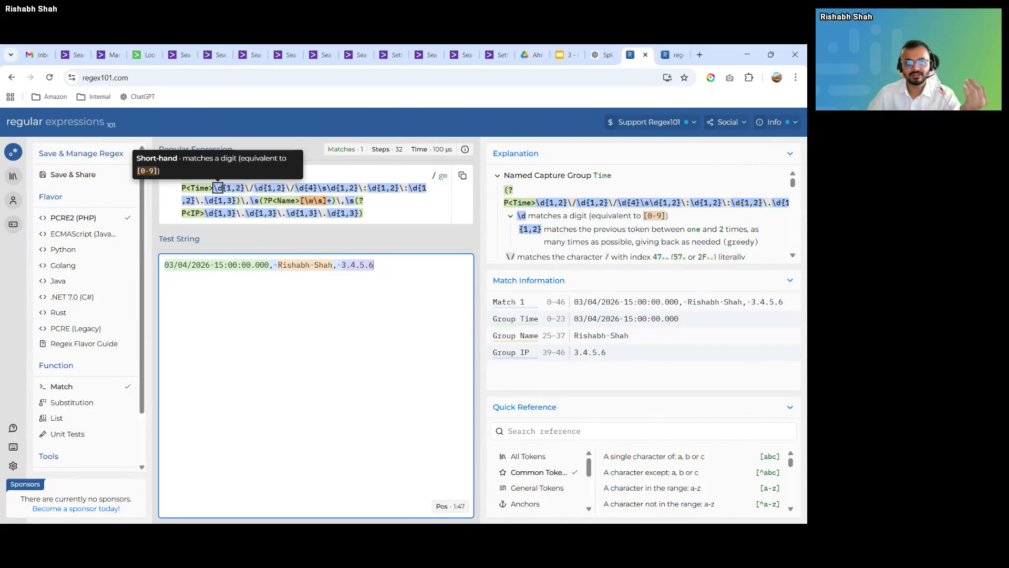
mouse_move(216, 264)
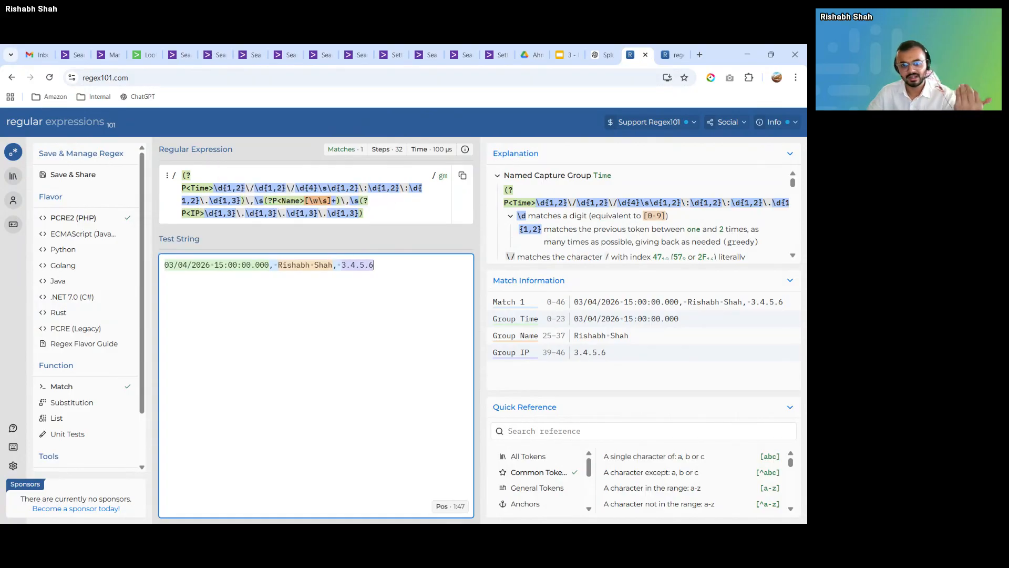
mouse_move(363, 205)
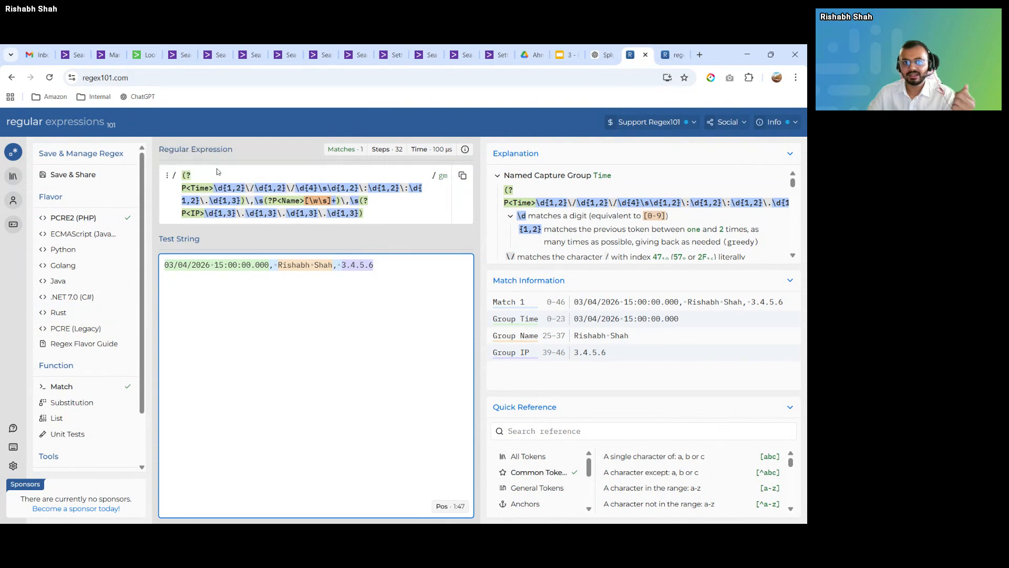
- Return to the Splunk makeresults search, uncomment its rex line by removing the surrounding backticks, and run it
left_click(288, 57)
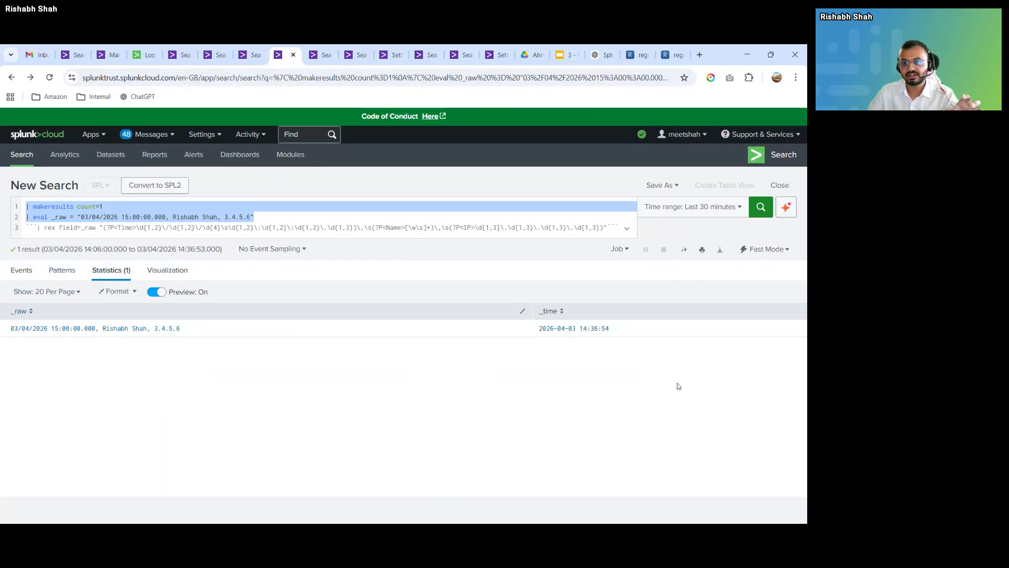
left_click_drag(36, 227, 12, 234)
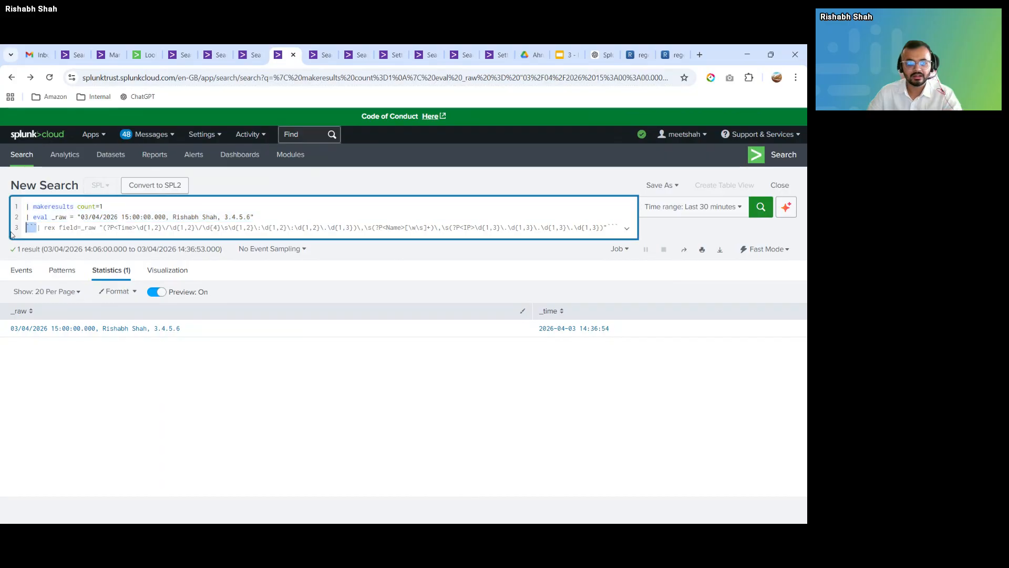
key("BackSpace")
key("End")
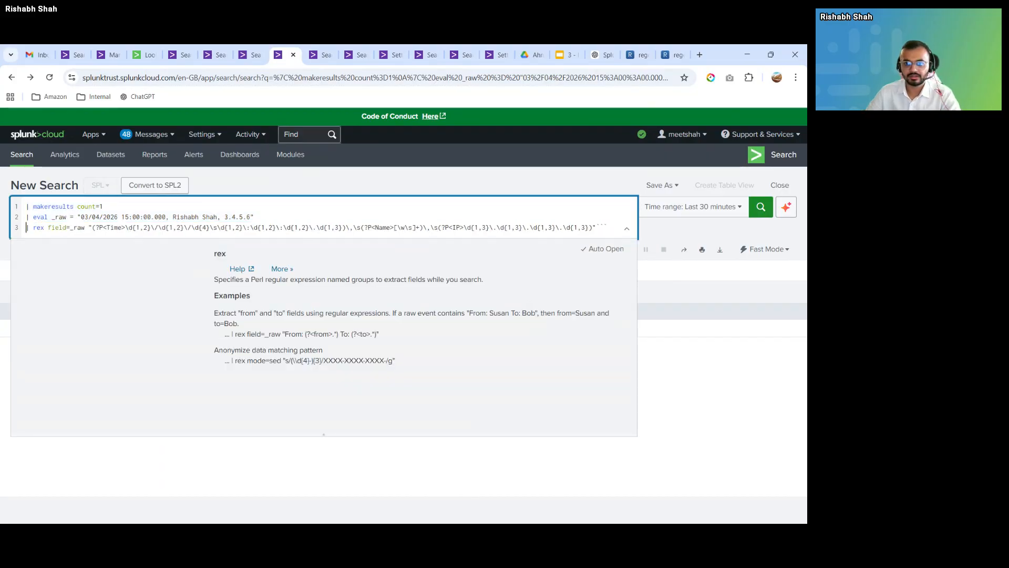
key("BackSpace")
key("BackSpace")
key("BackSpace")
key("Return")
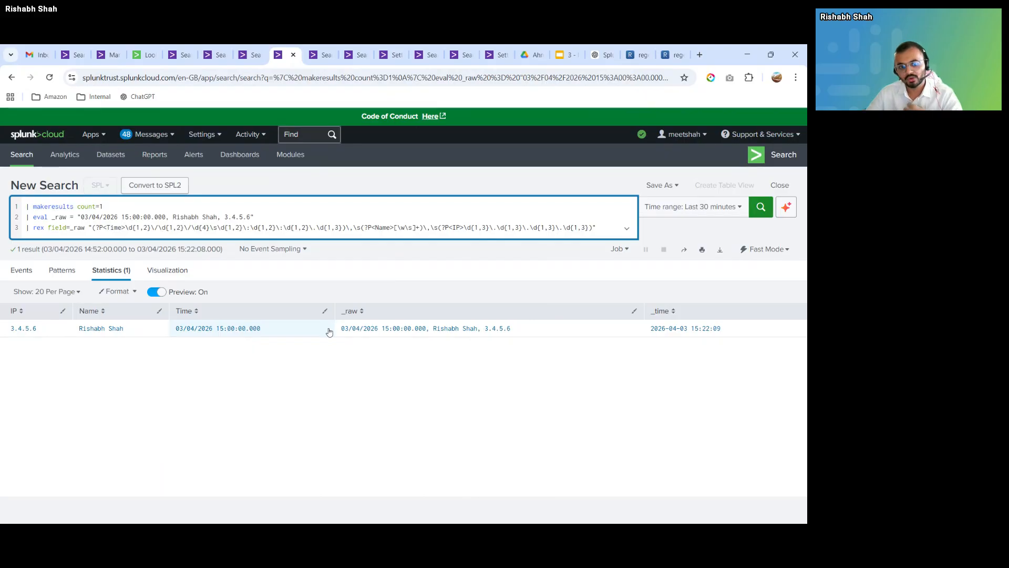
- Sort the results by IP and compare the extracted IP, Name and Time values with the rex line
left_click(177, 315)
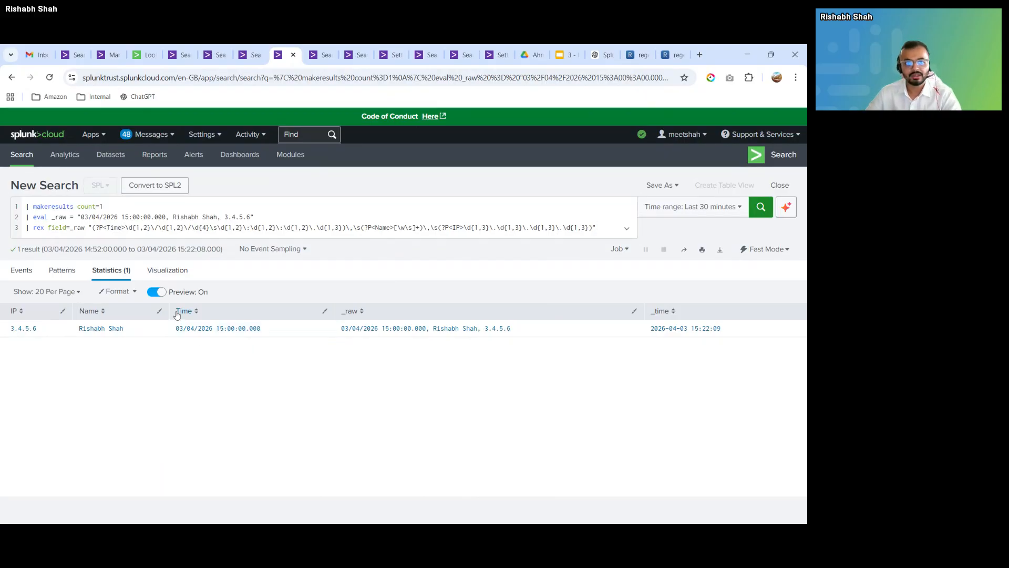
left_click(14, 310)
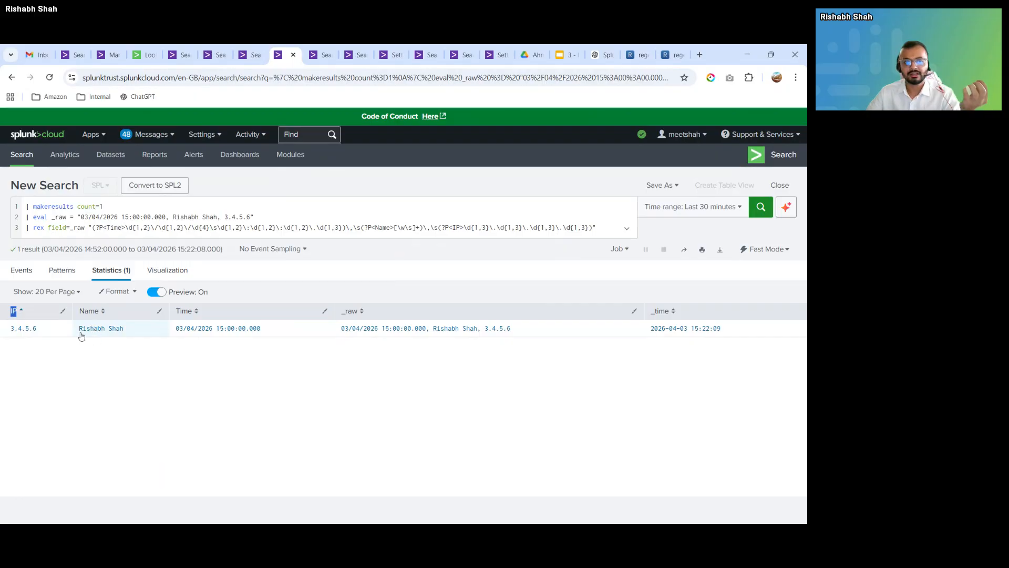
left_click_drag(78, 328, 95, 341)
left_click_drag(8, 331, 42, 332)
left_click_drag(174, 330, 266, 332)
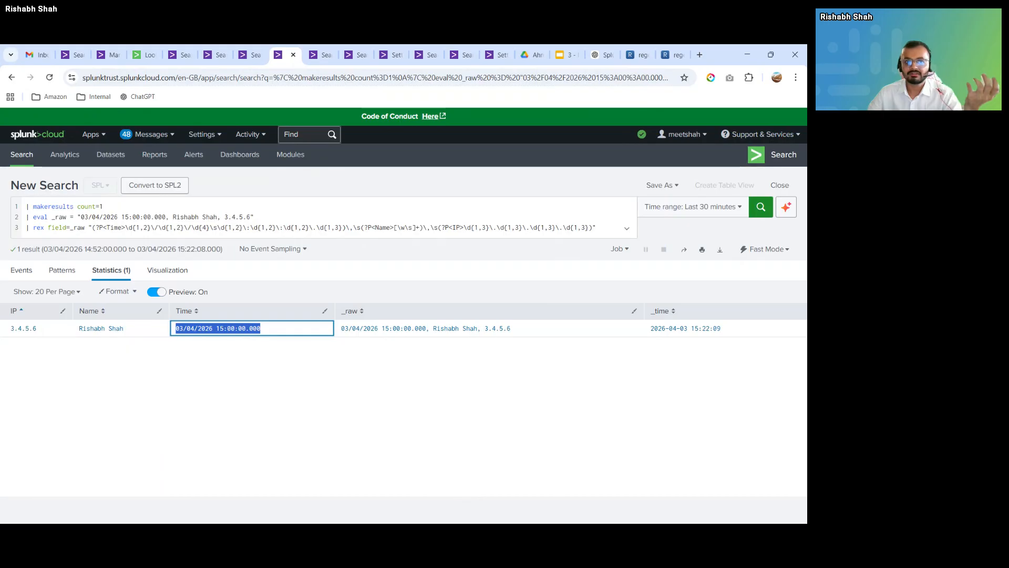
left_click(26, 228)
left_click_drag(26, 228, 598, 229)
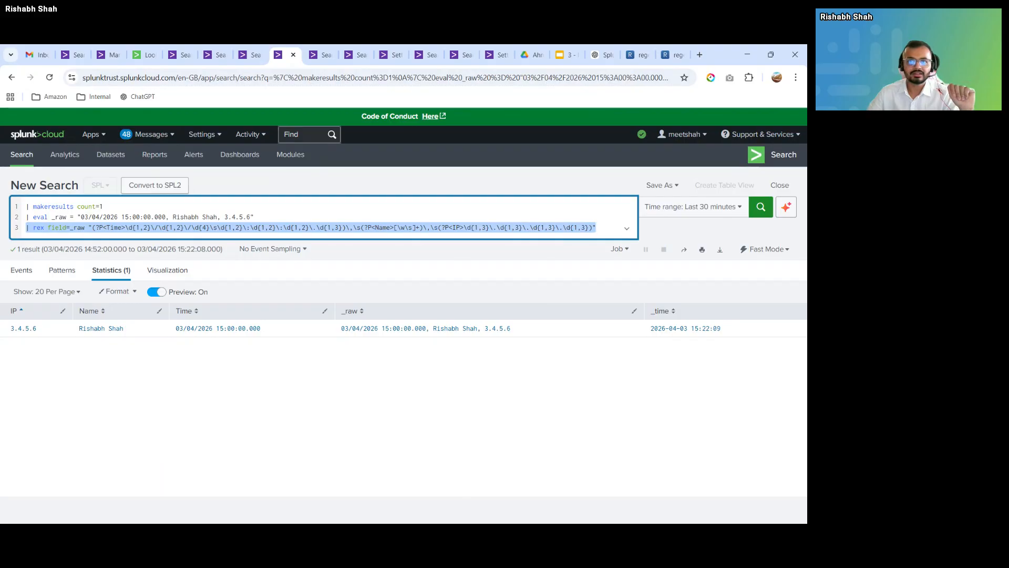
left_click(597, 229)
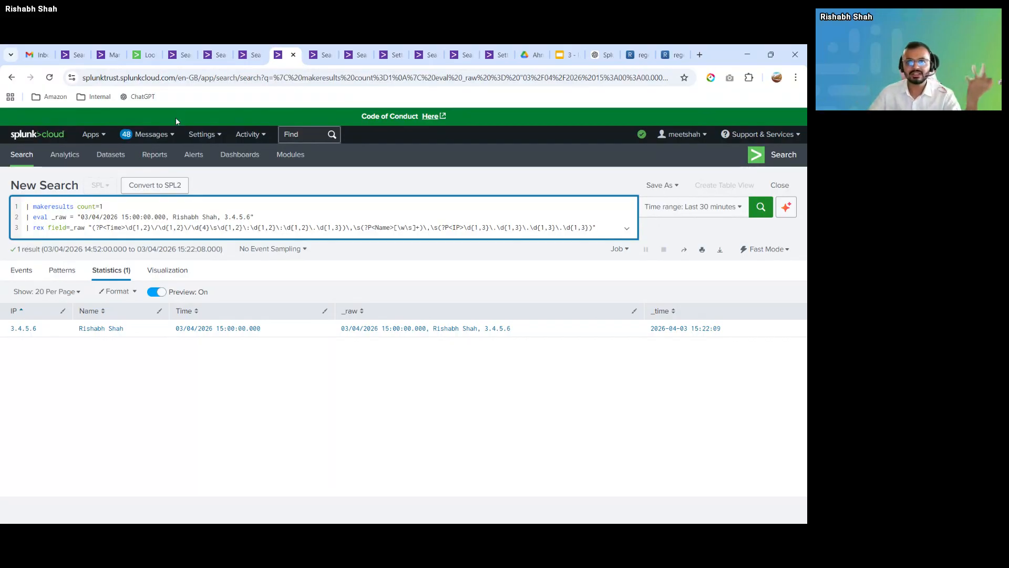
- Examine the available fields in the tag=indexers search, and return to the makeresults search to highlight the rex regex pattern
left_click(427, 54)
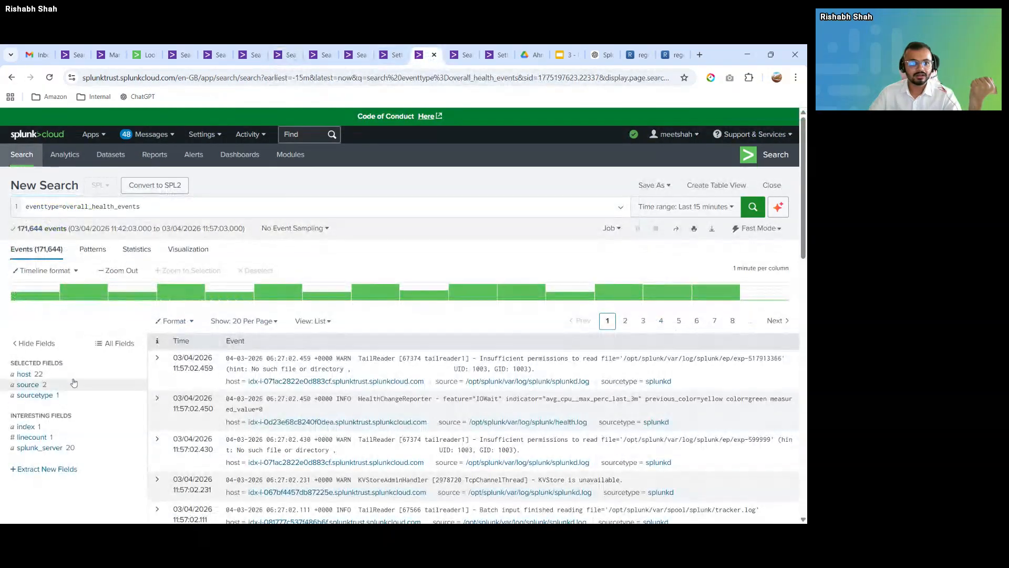
left_click(395, 54)
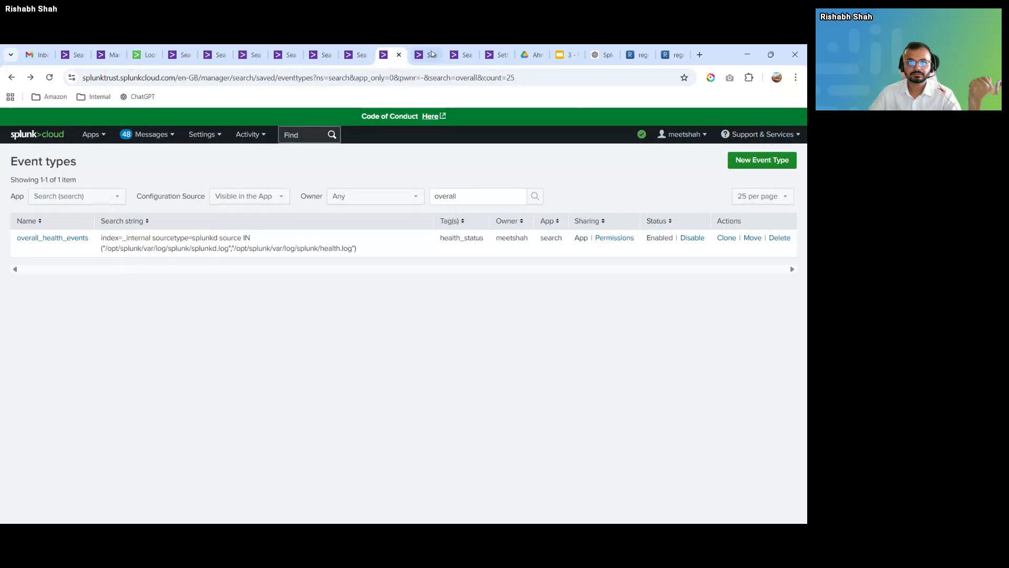
left_click(476, 54)
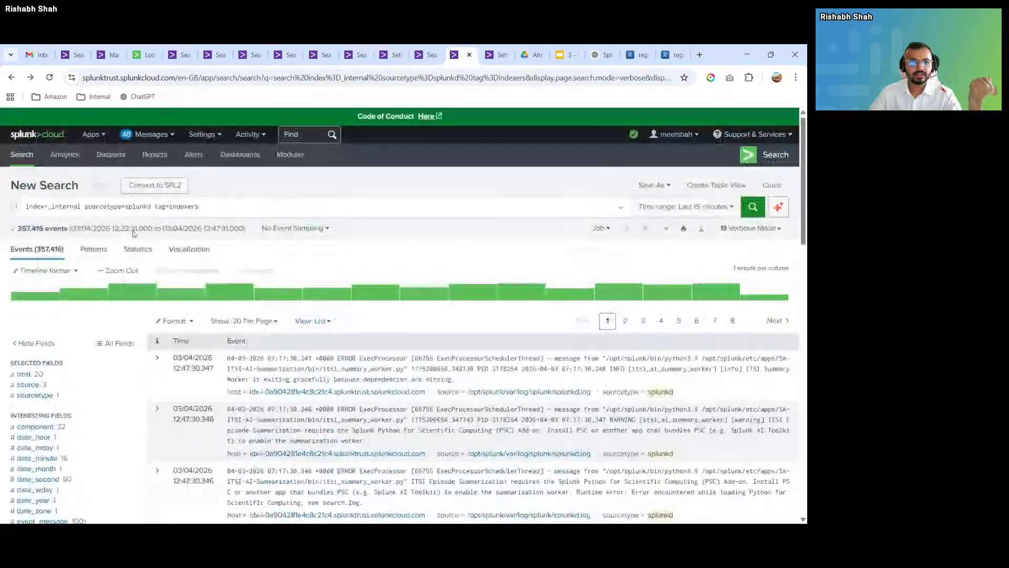
scroll(216, 335, "down", 4)
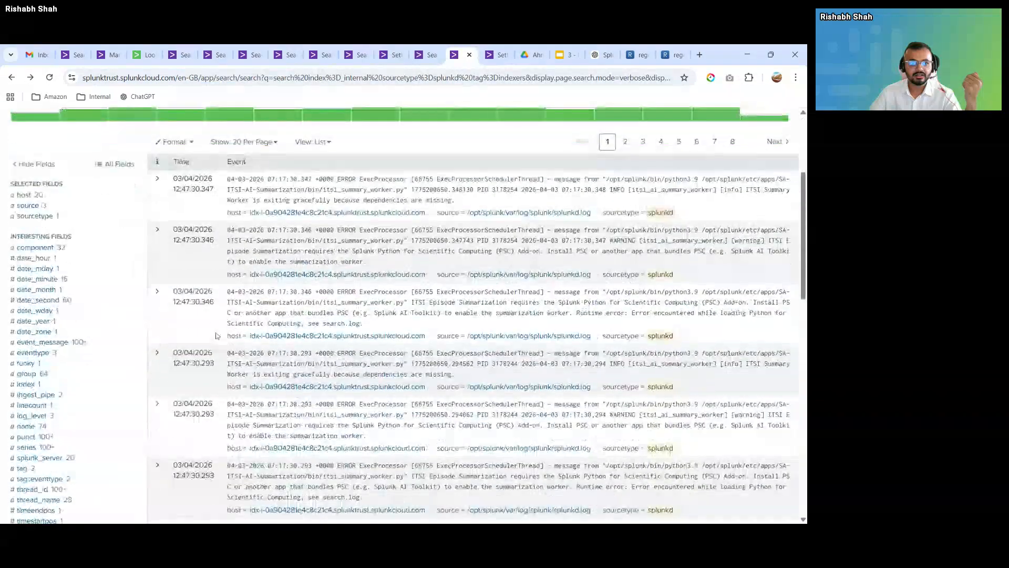
scroll(158, 263, "down", 1)
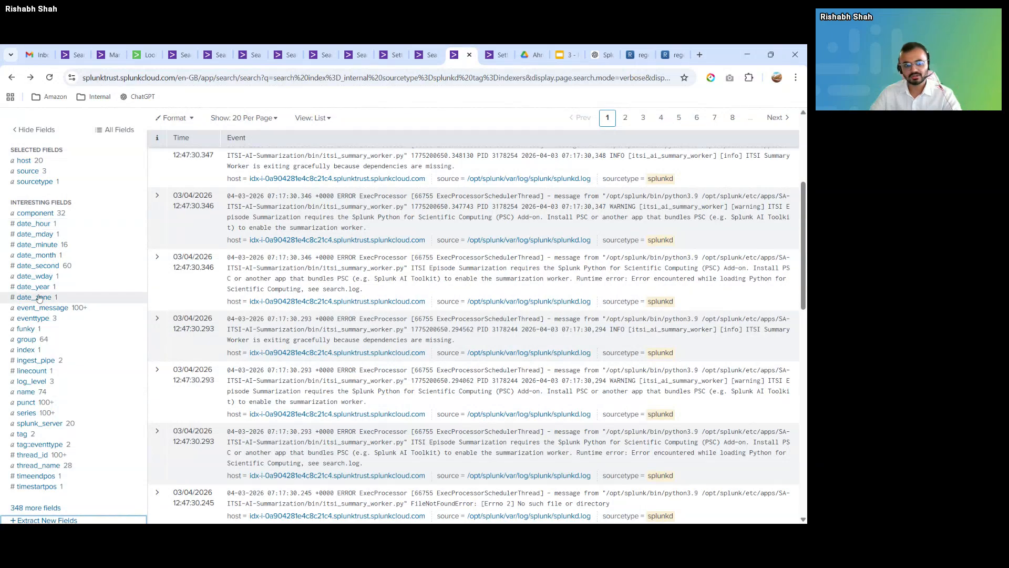
left_click(289, 56)
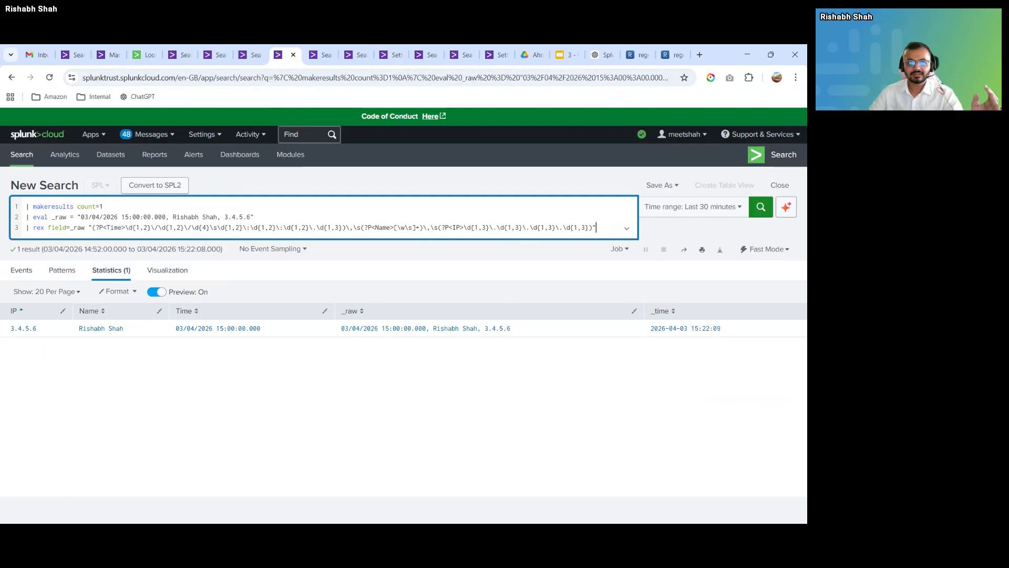
left_click_drag(92, 227, 593, 227)
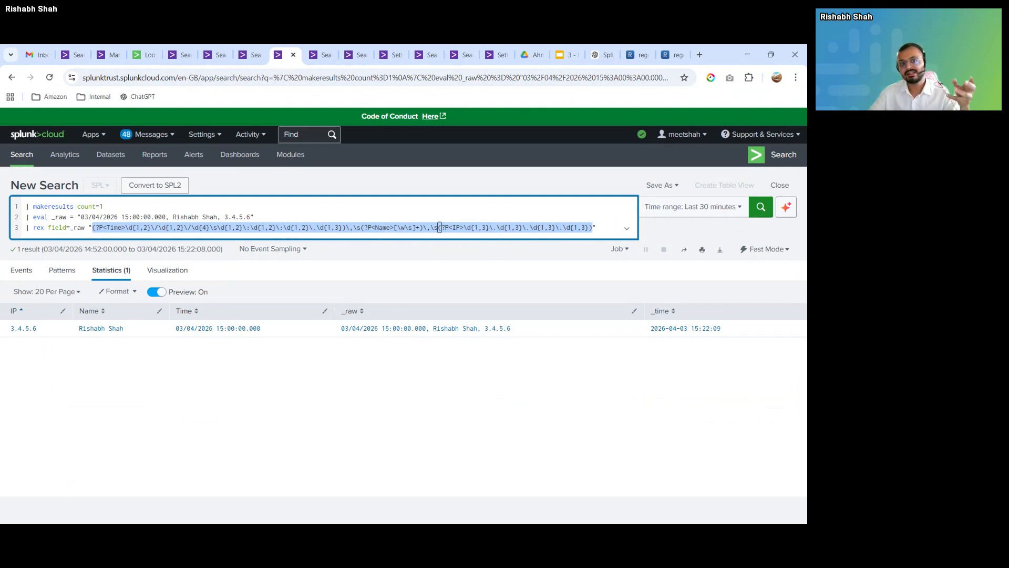
- In the three-event email search, comment out the erex line with triple backticks and run the search
left_click(319, 57)
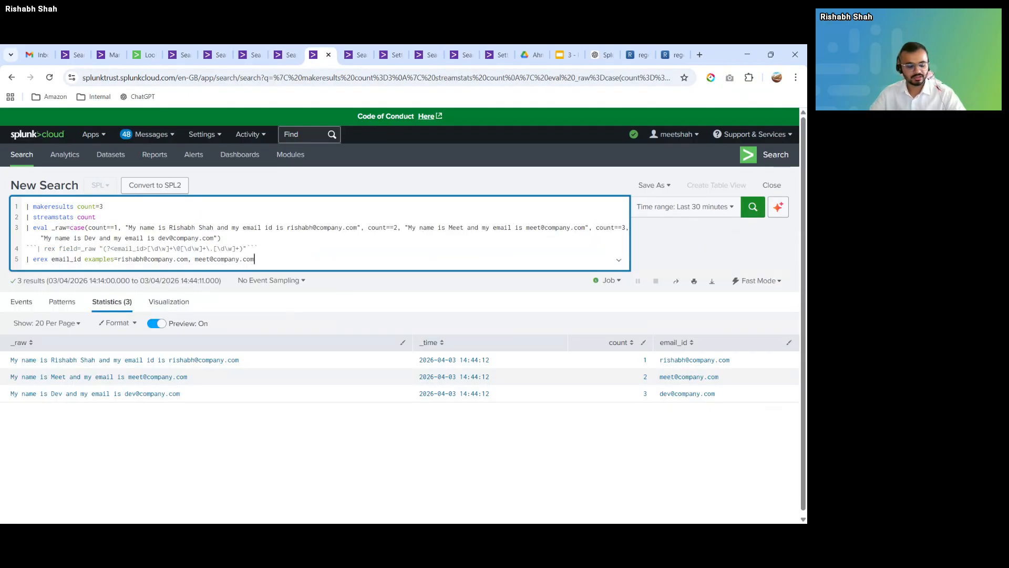
type("```")
left_click(26, 259)
type("`")
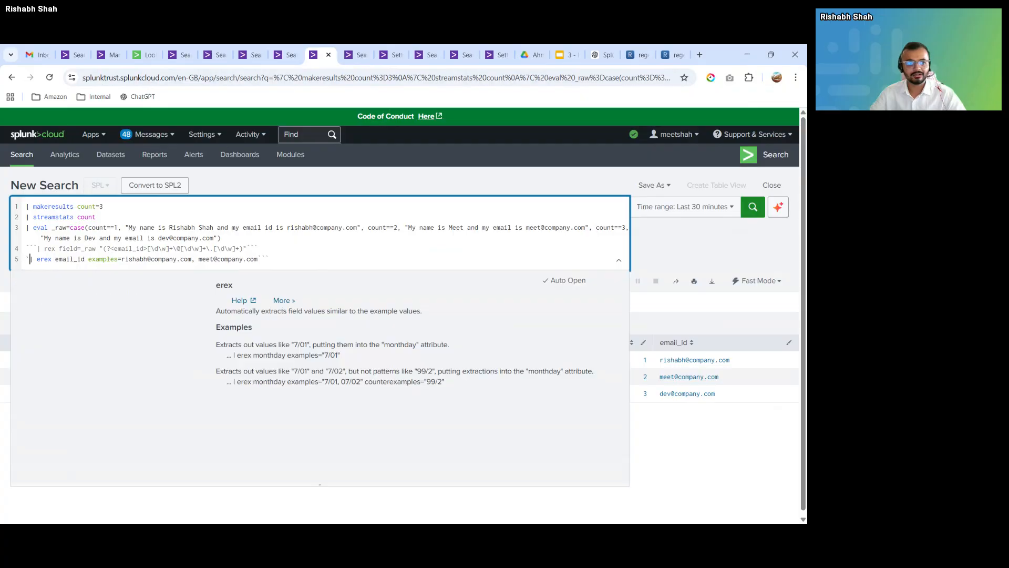
type("``")
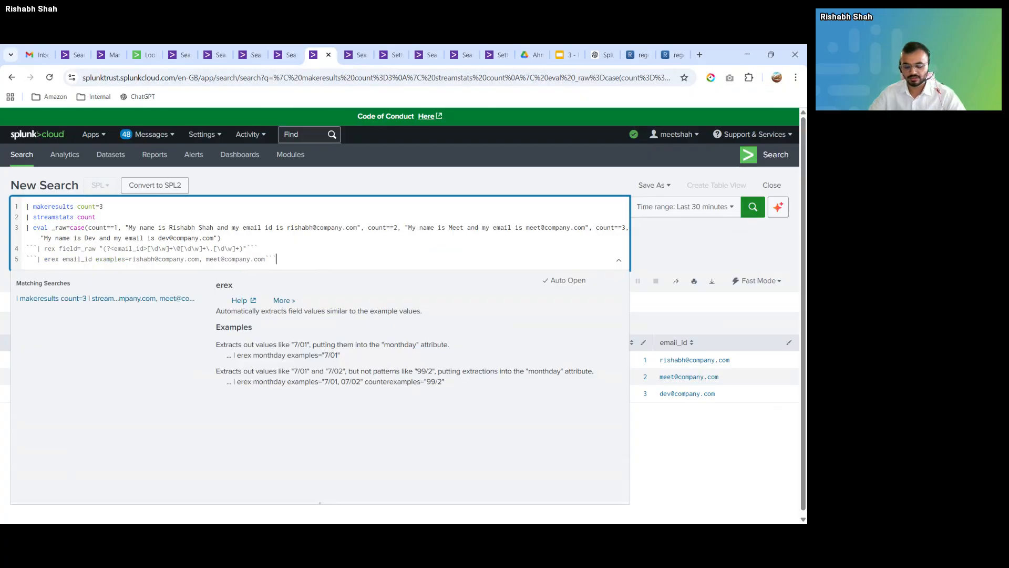
key("Return")
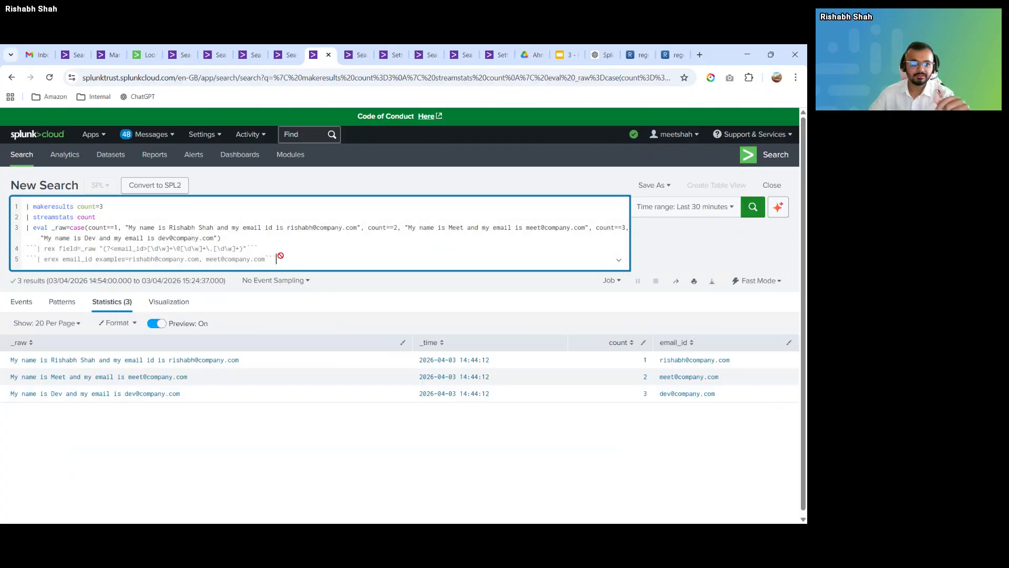
- Examine the email address inside the first raw event and the commented-out erex command
left_click_drag(13, 364, 243, 362)
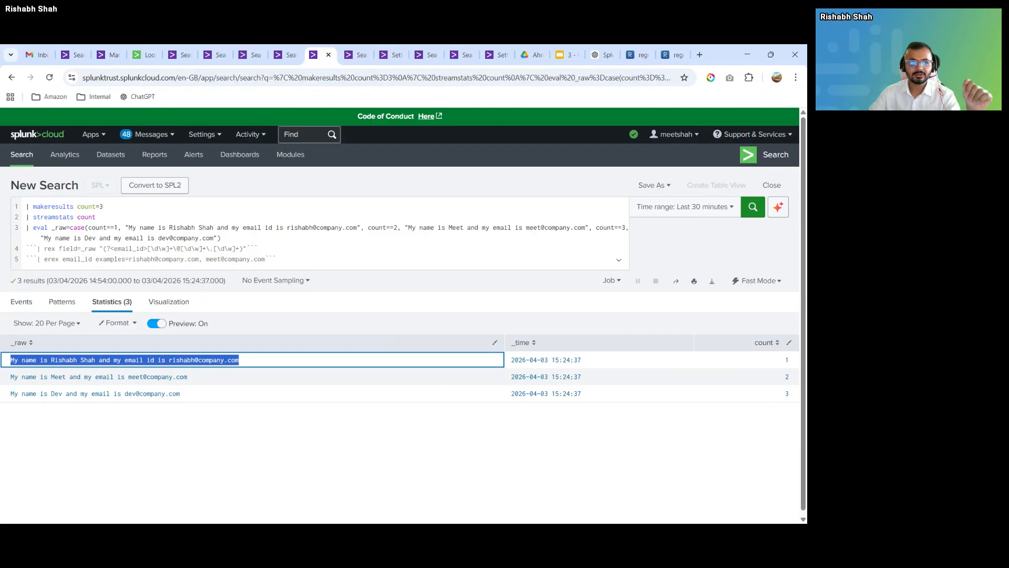
left_click(281, 474)
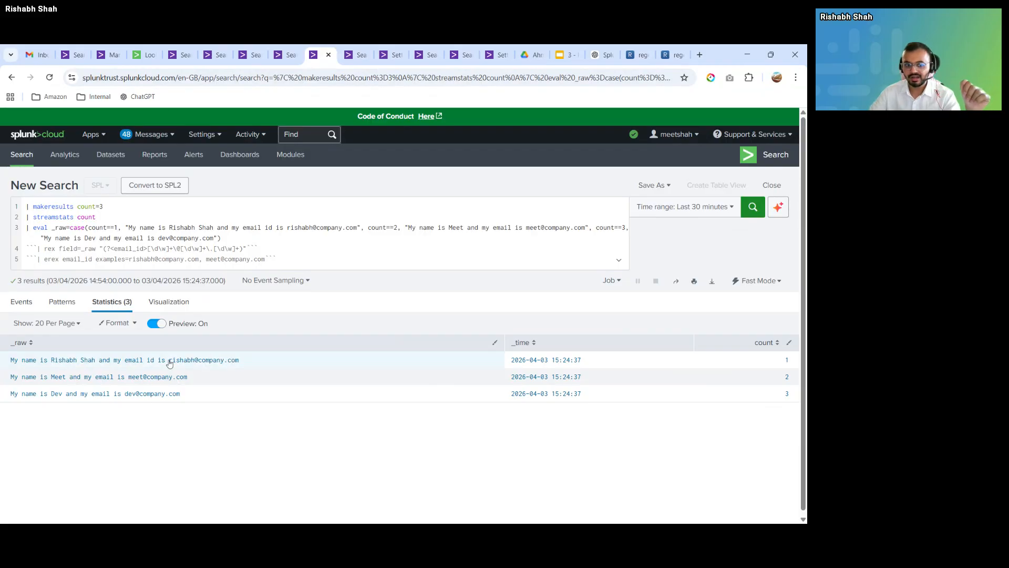
left_click_drag(169, 361, 239, 361)
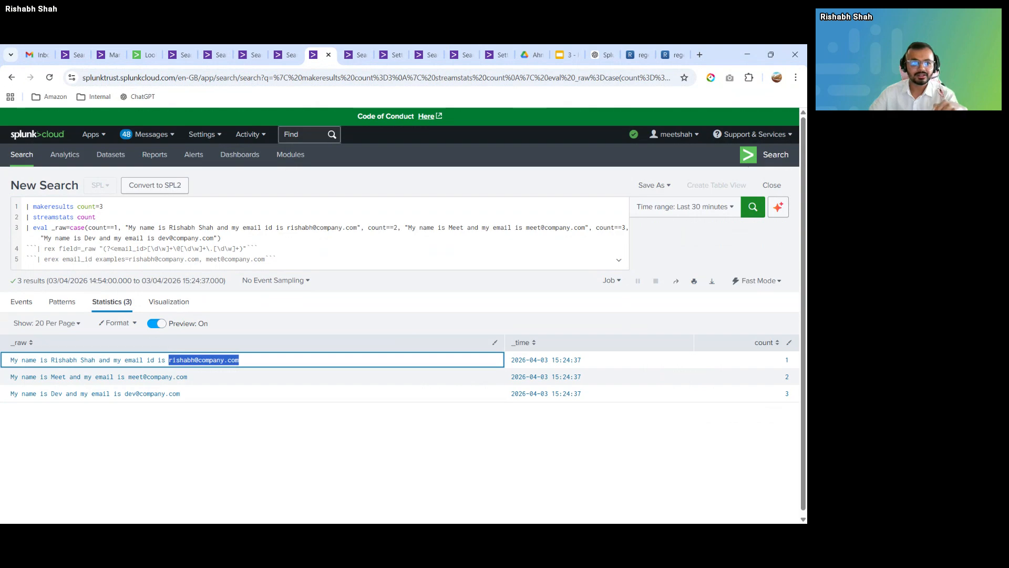
mouse_move(44, 248)
left_mouse_down()
mouse_move(62, 248)
mouse_move(59, 258)
left_mouse_up()
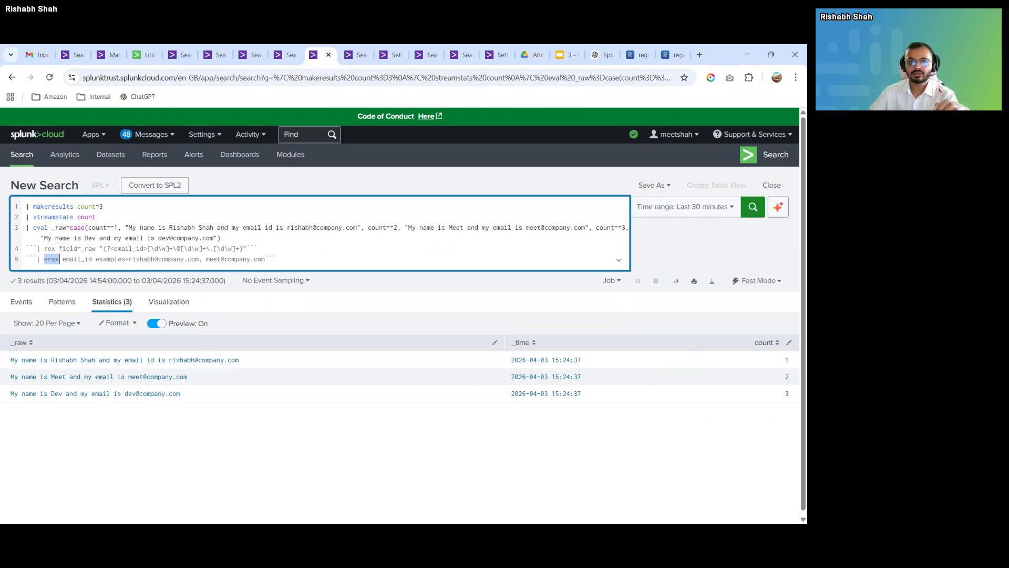
- Uncomment the rex line that extracts email_id from _raw and highlight its email pattern
left_click(246, 248)
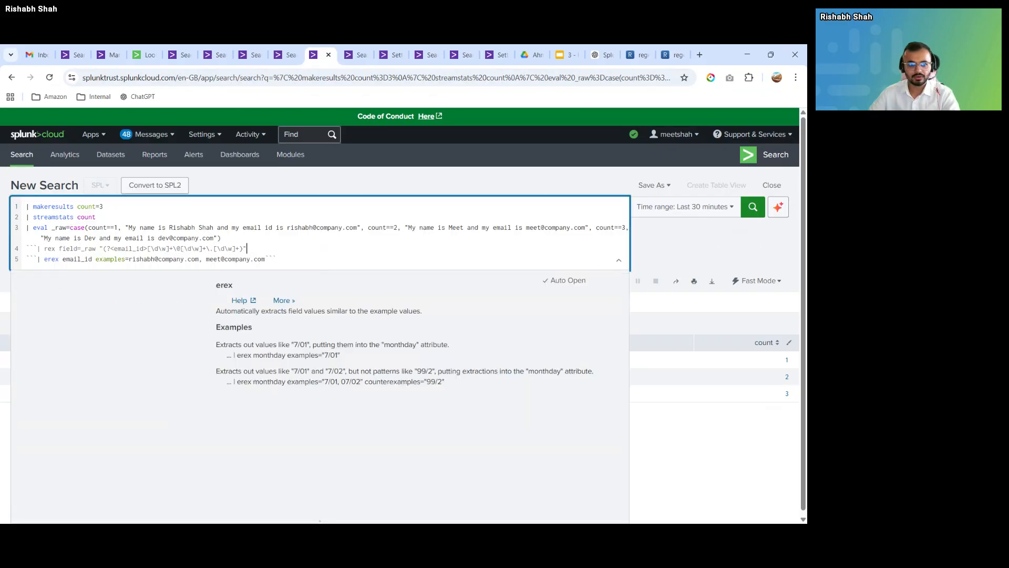
key("Home")
key("Delete")
key("Delete")
key("Delete")
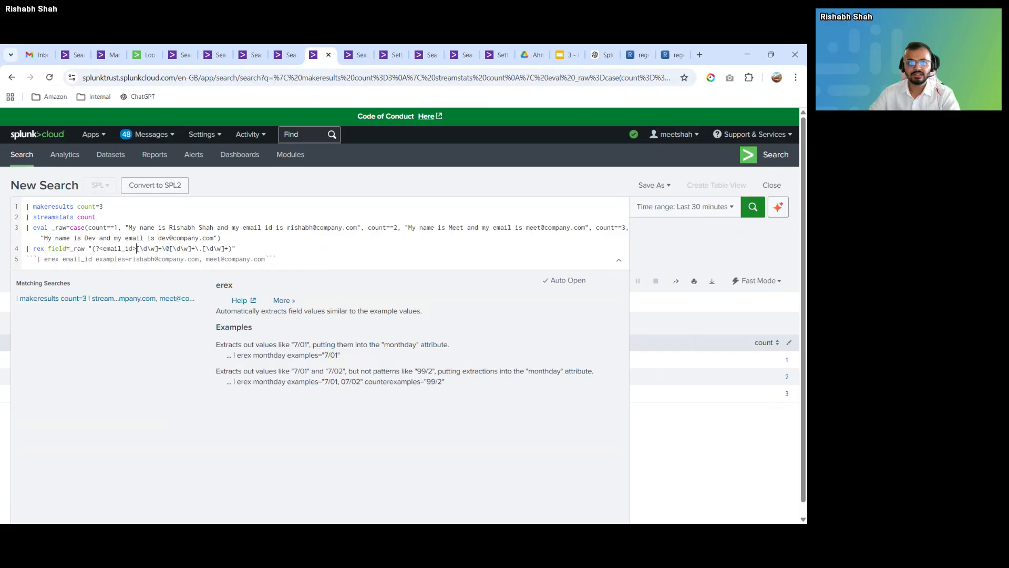
left_click_drag(135, 248, 222, 248)
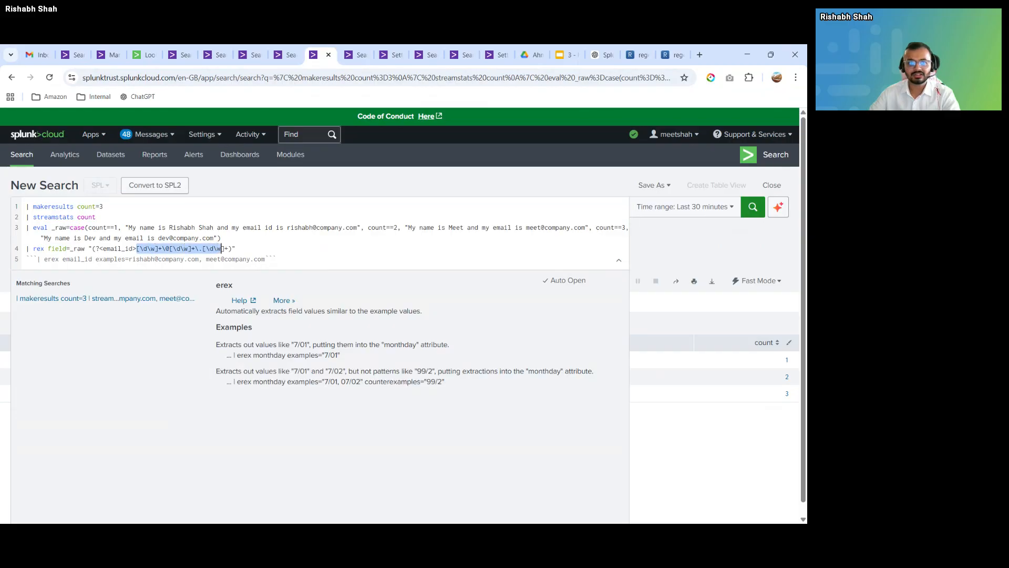
- Run the search with the rex line active and highlight the extracted email_id values
key("End")
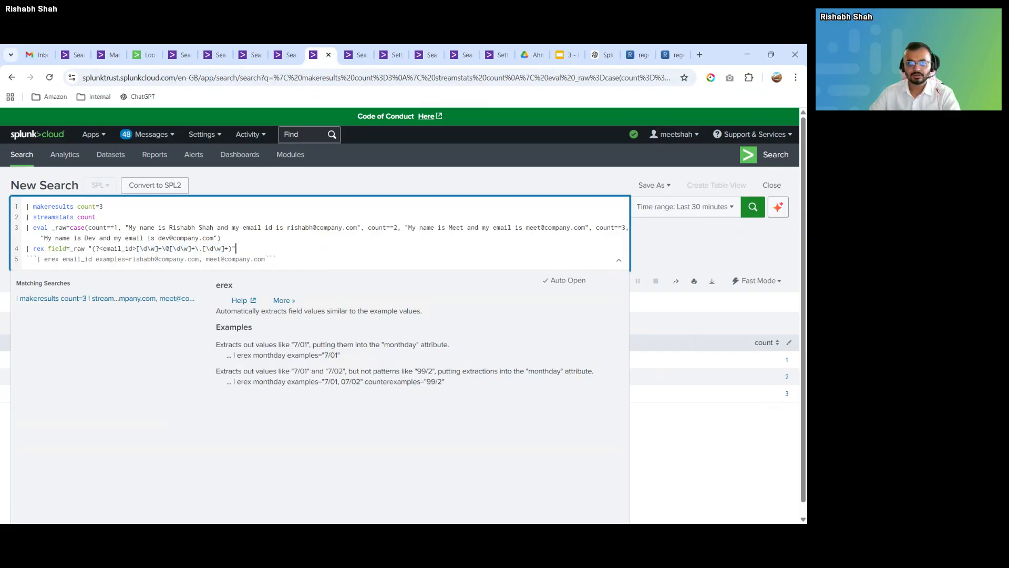
left_click(426, 259)
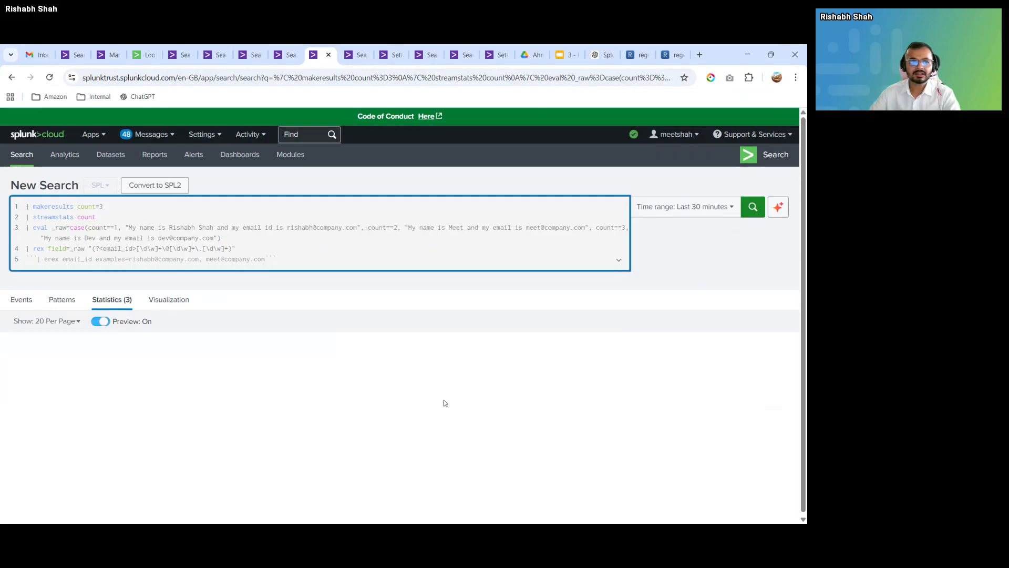
key("Return")
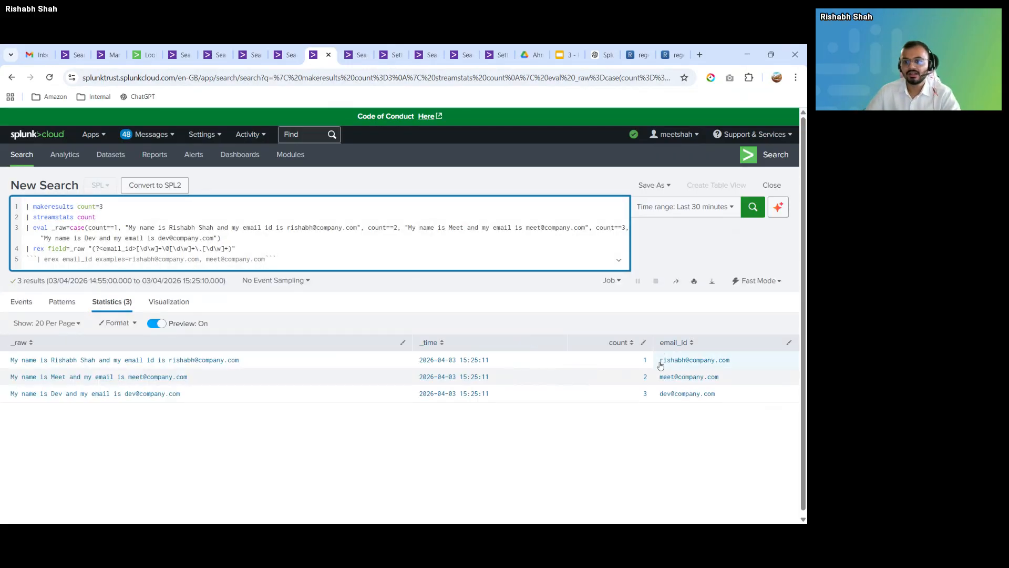
left_click_drag(661, 360, 726, 407)
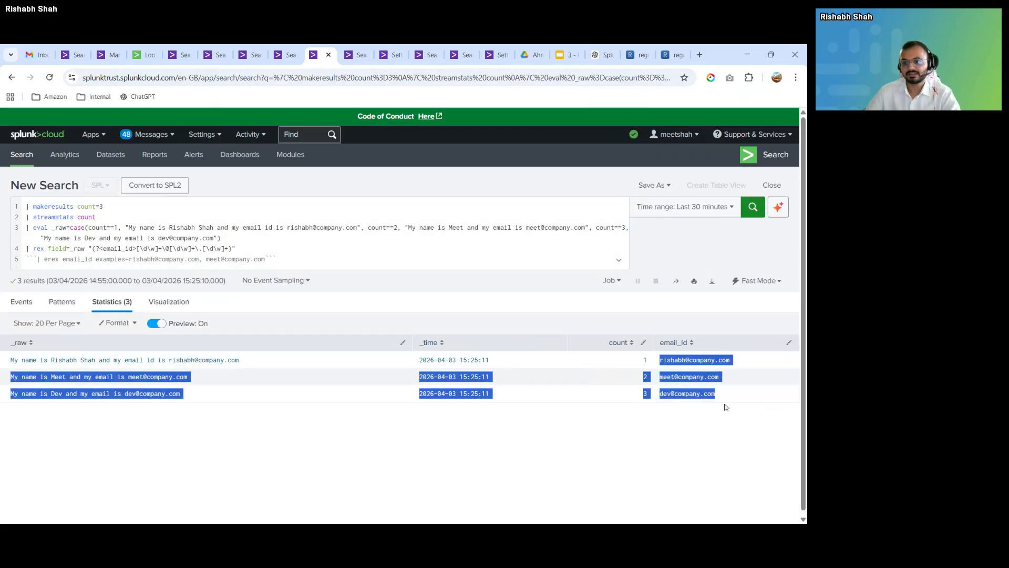
left_click(714, 447)
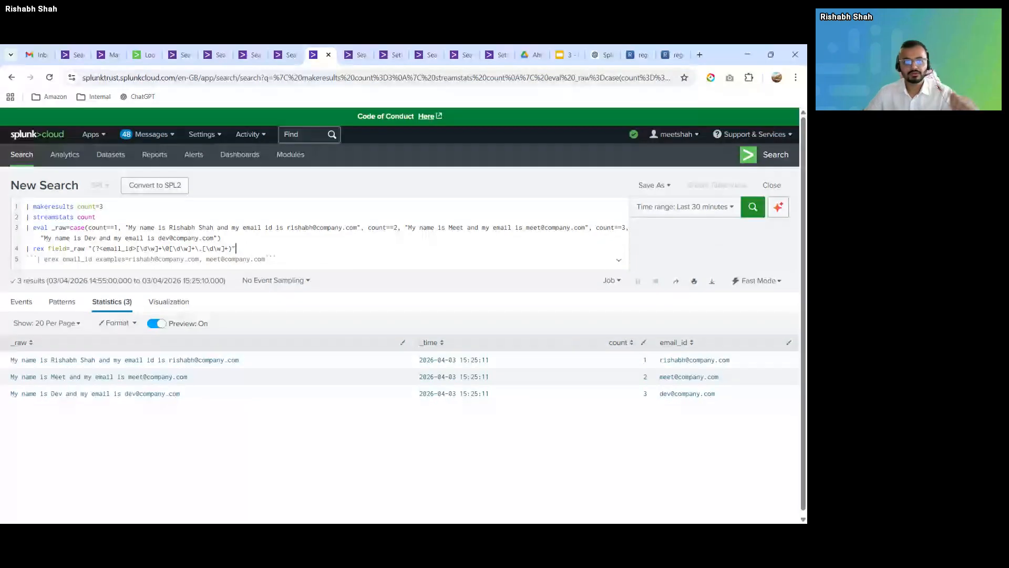
- Comment out the rex line with triple backticks and uncomment the erex line that extracts email_id from the example addresses
left_click(239, 248)
type("```")
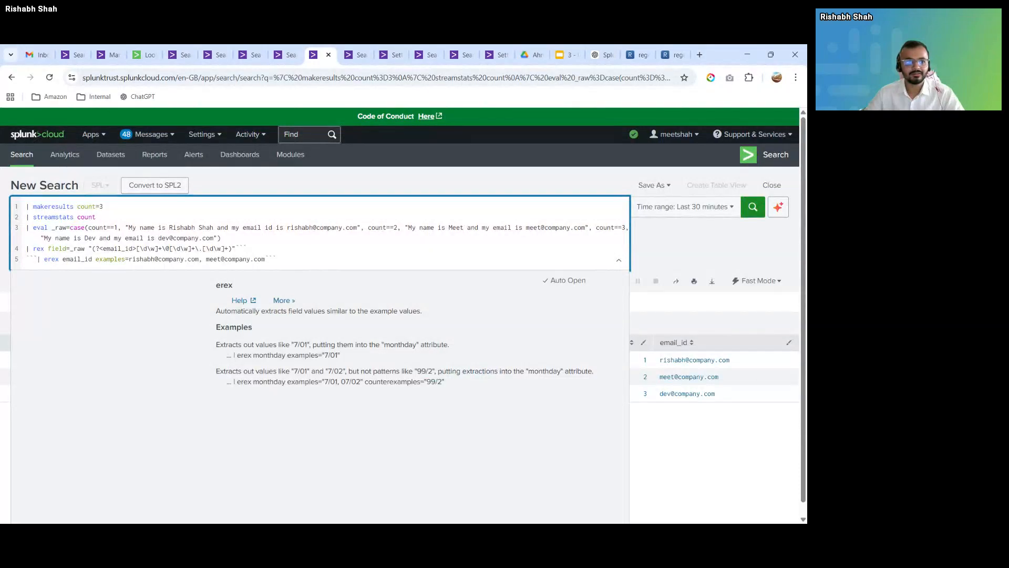
type("`")
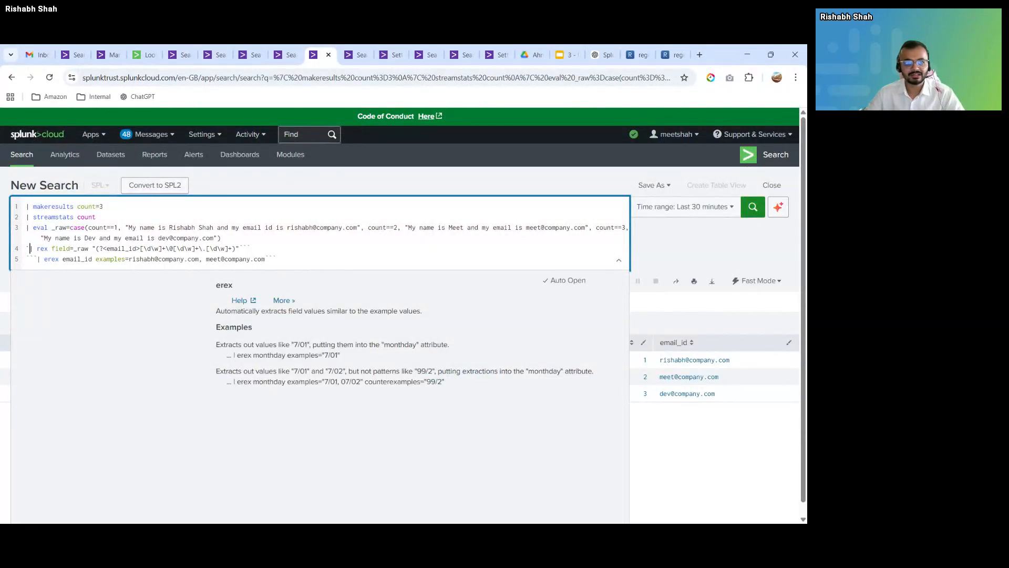
type("``")
left_click(276, 259)
key("BackSpace")
key("BackSpace")
key("BackSpace")
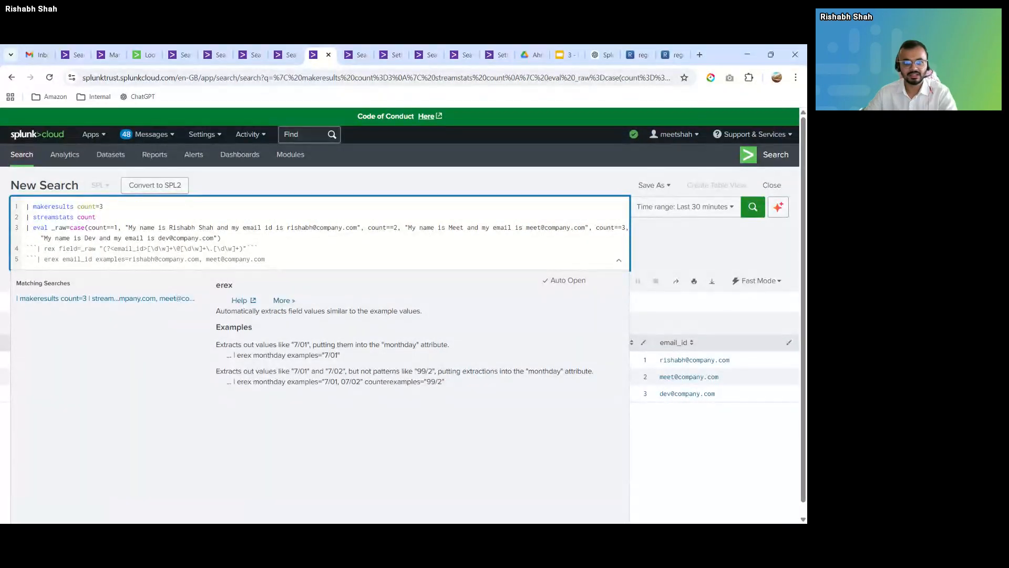
left_click_drag(37, 260, 26, 260)
key("BackSpace")
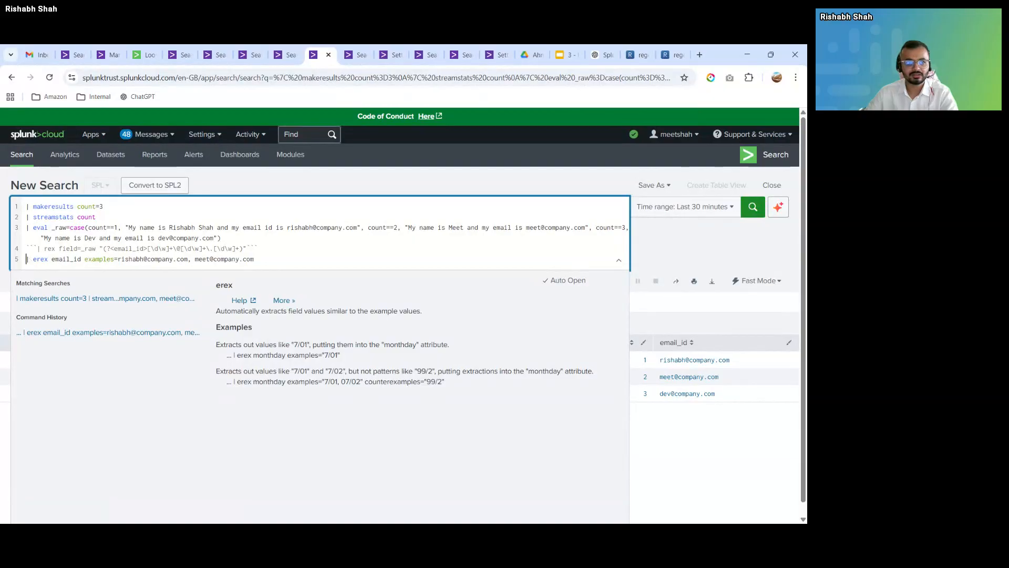
left_click(337, 259)
left_click(619, 261)
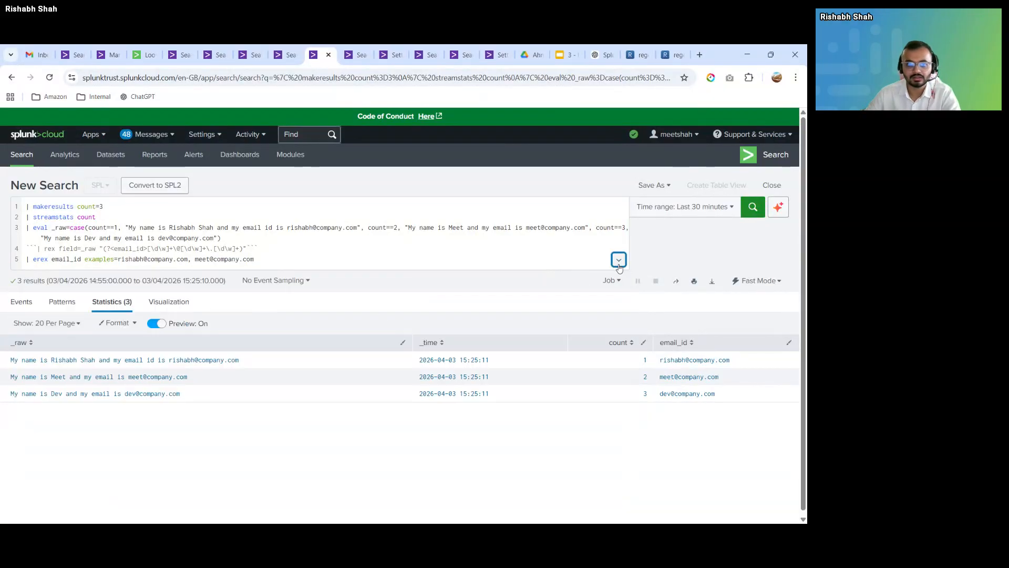
- Highlight the erex field name and examples, compare them with the first raw event's address, and run the search
left_click(36, 259)
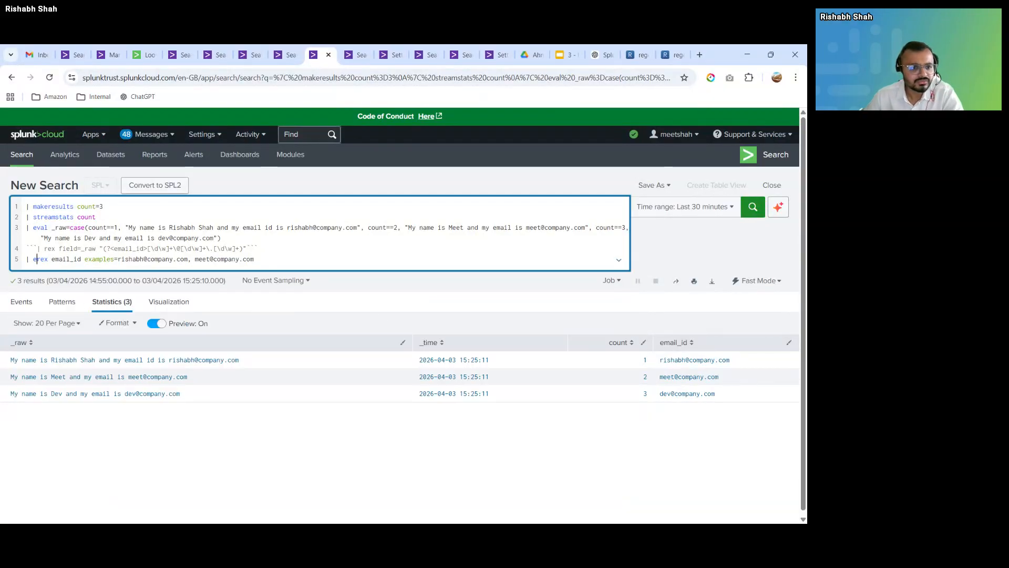
double_click(67, 259)
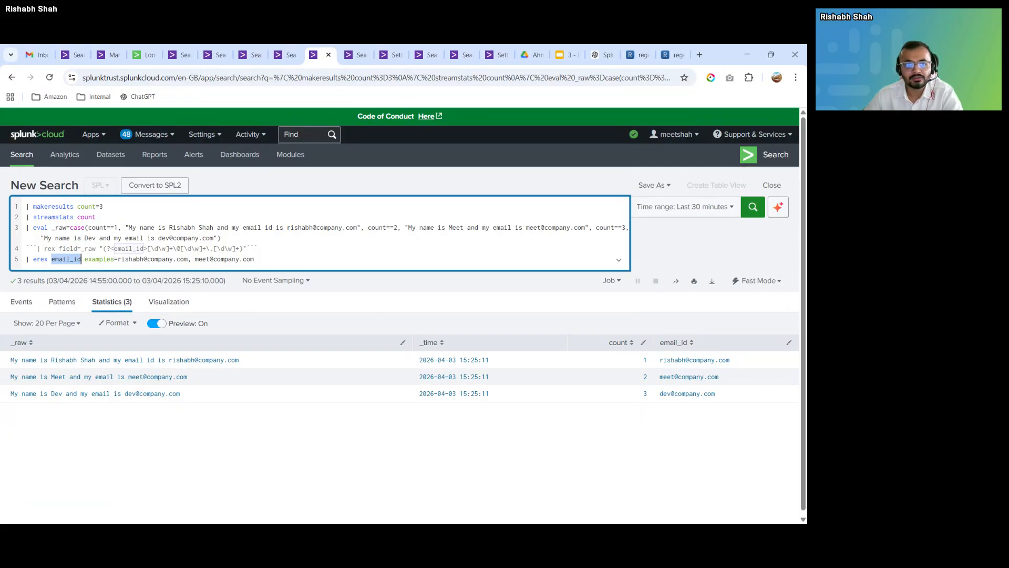
left_click_drag(84, 259, 254, 259)
left_click(255, 259)
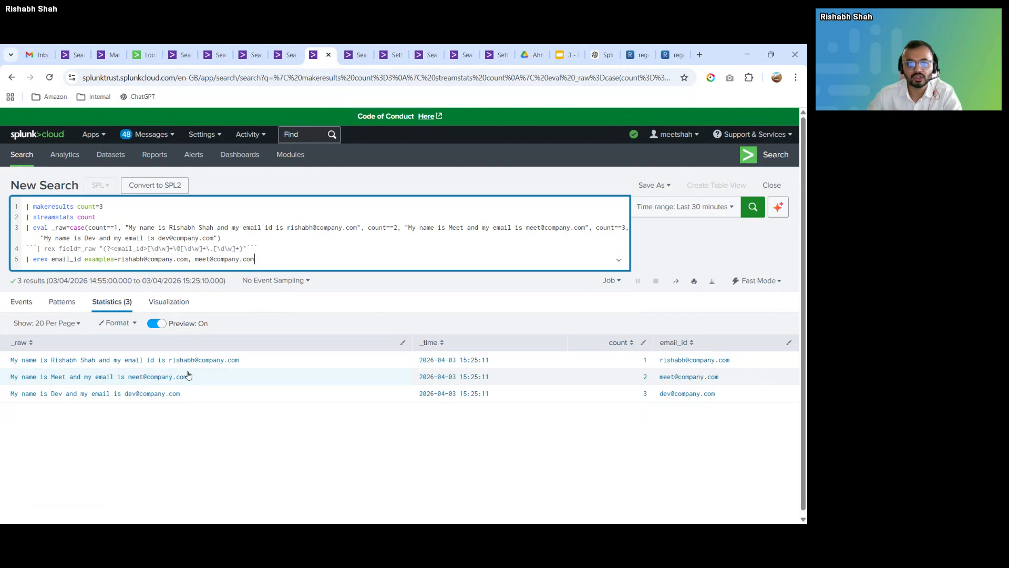
left_click_drag(167, 363, 241, 360)
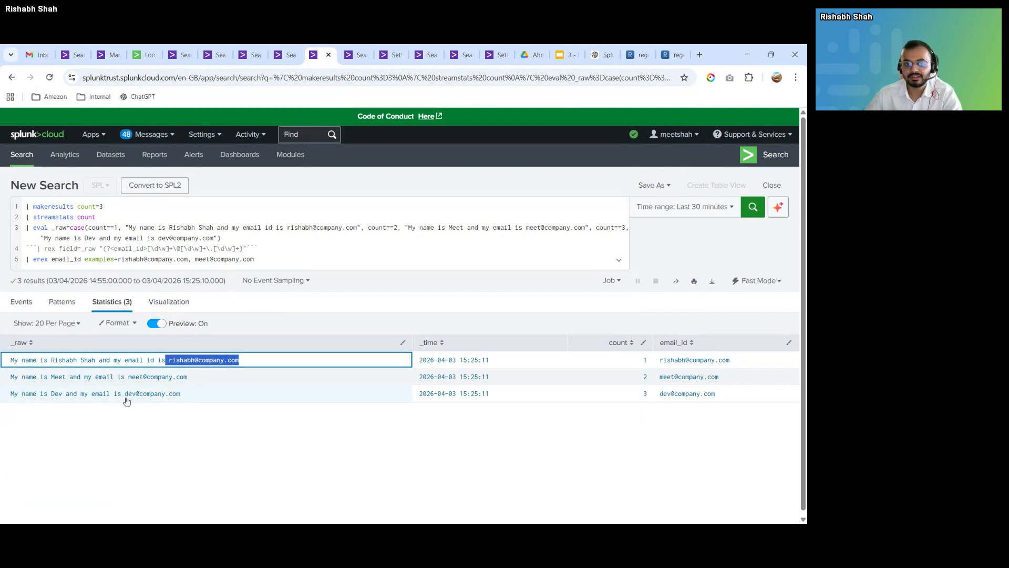
left_click(257, 259)
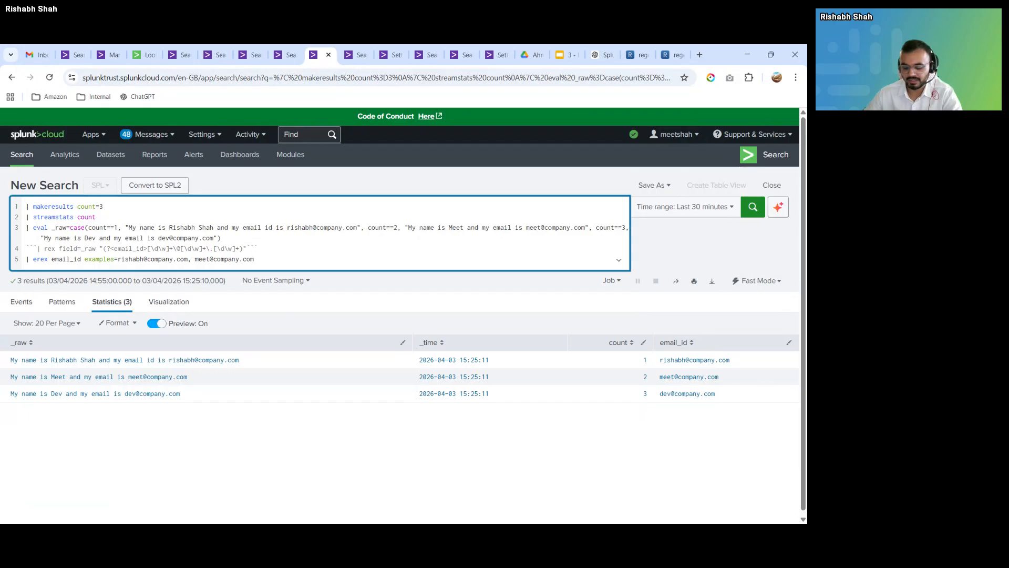
key("Return")
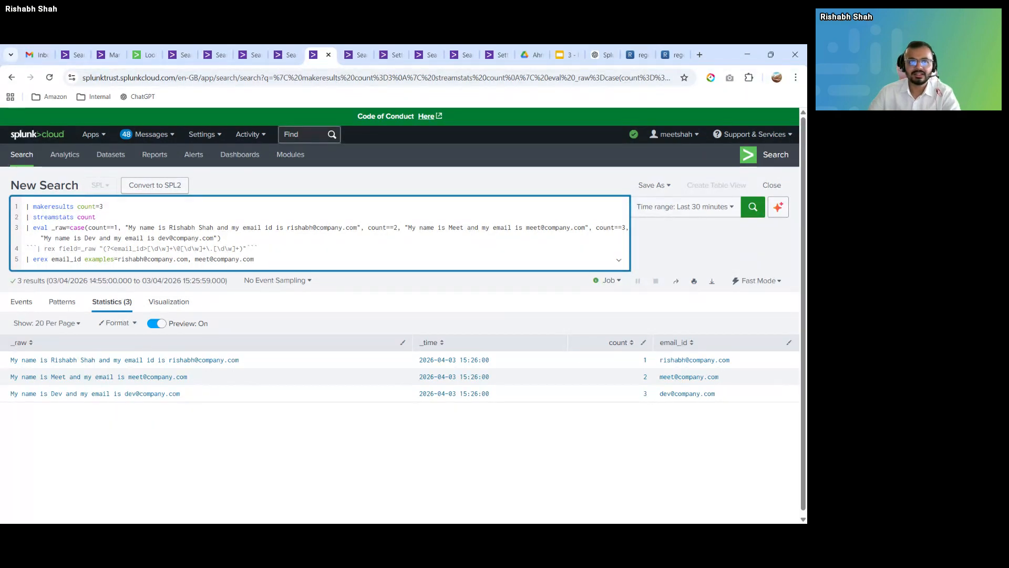
- Highlight the entire erex command line in the query to review it
key("shift+Left")
key("shift+Left")
key("shift+Left")
key("shift+Left")
key("shift+Left")
key("shift+Left")
key("shift+Left")
key("shift+Left")
key("shift+Left")
key("shift+Left")
key("shift+Left")
key("shift+Left")
key("shift+Left")
key("shift+Left")
key("shift+Left")
key("shift+Left")
key("shift+Left")
key("shift+Left")
key("shift+Left")
key("shift+Left")
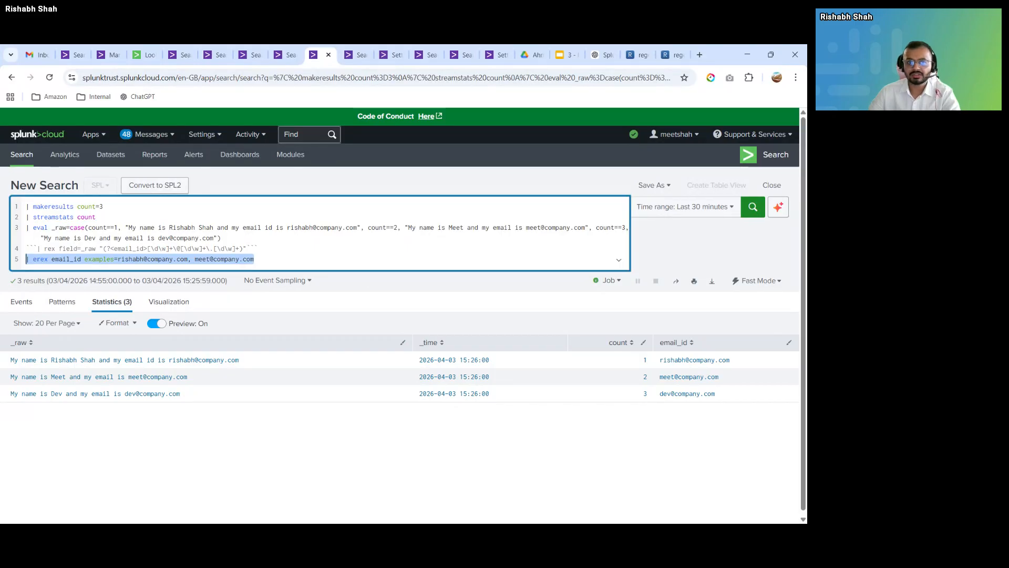
left_click(254, 260)
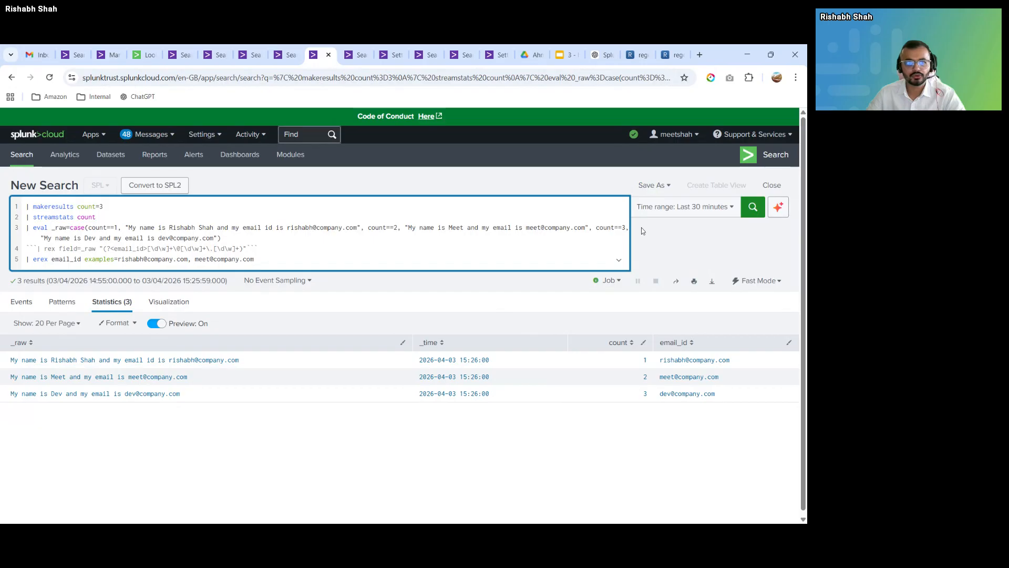
- Switch to the index=_internal sourcetype=splunkd search filtered on the splunkd.log and health.log sources and highlight its source filter
left_click(457, 55)
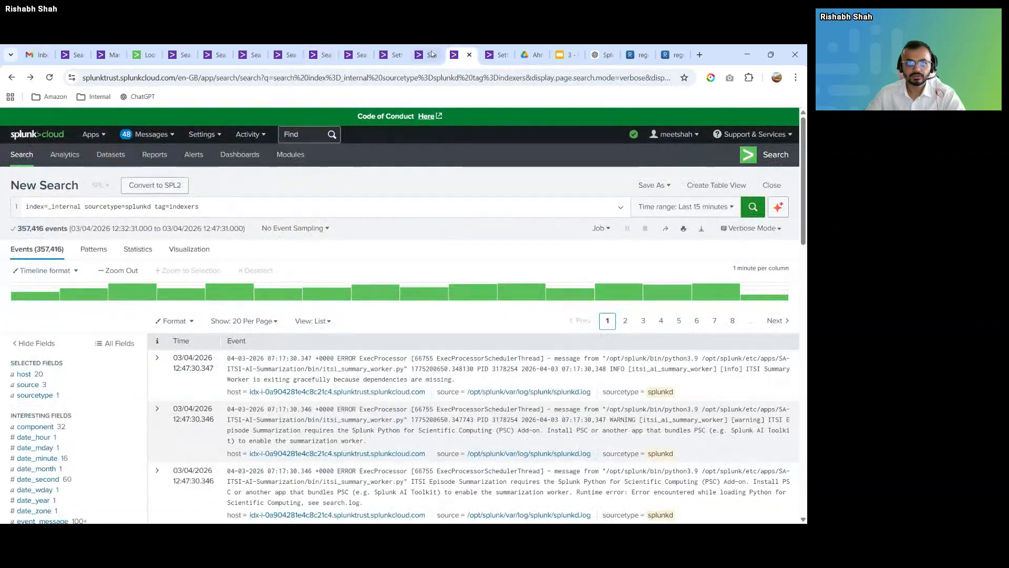
left_click(421, 55)
left_click(390, 55)
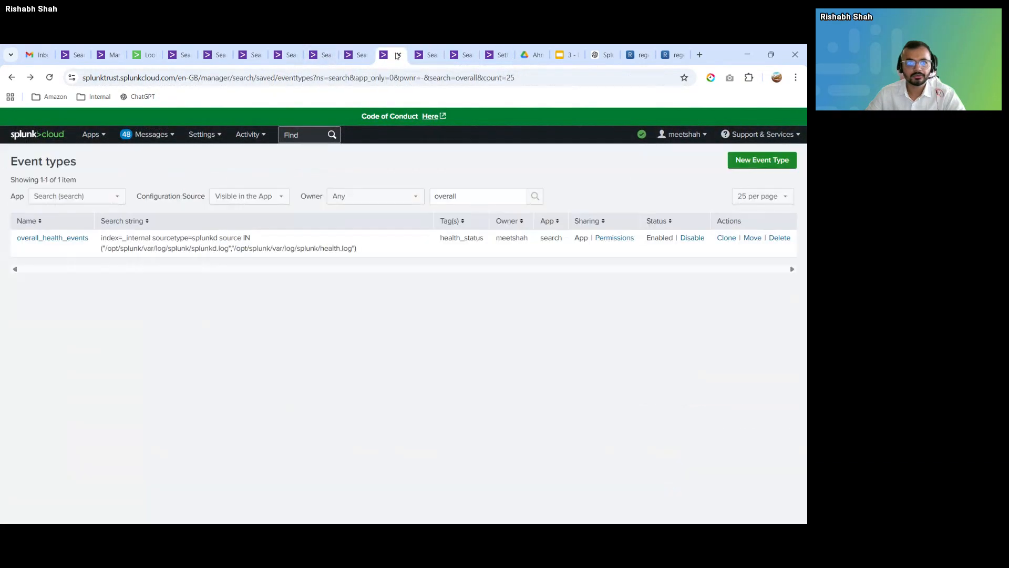
left_click(421, 54)
left_click(456, 55)
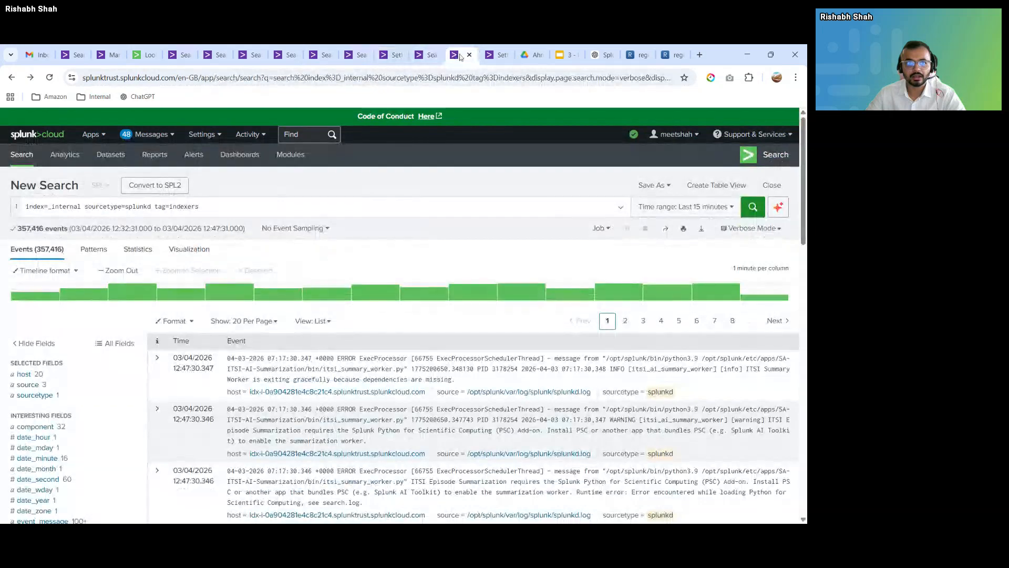
left_click(489, 55)
left_click(353, 54)
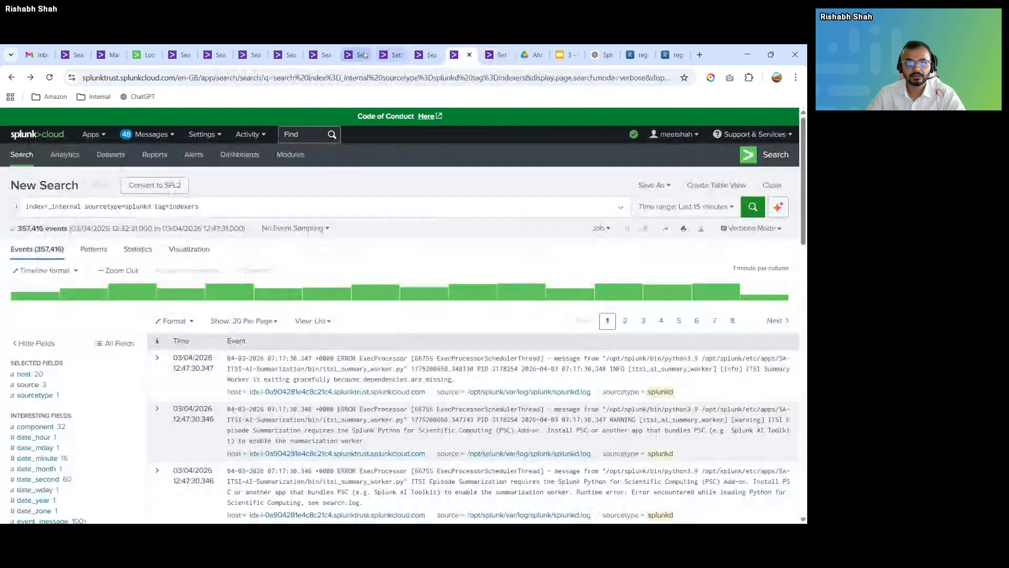
left_click_drag(155, 206, 420, 227)
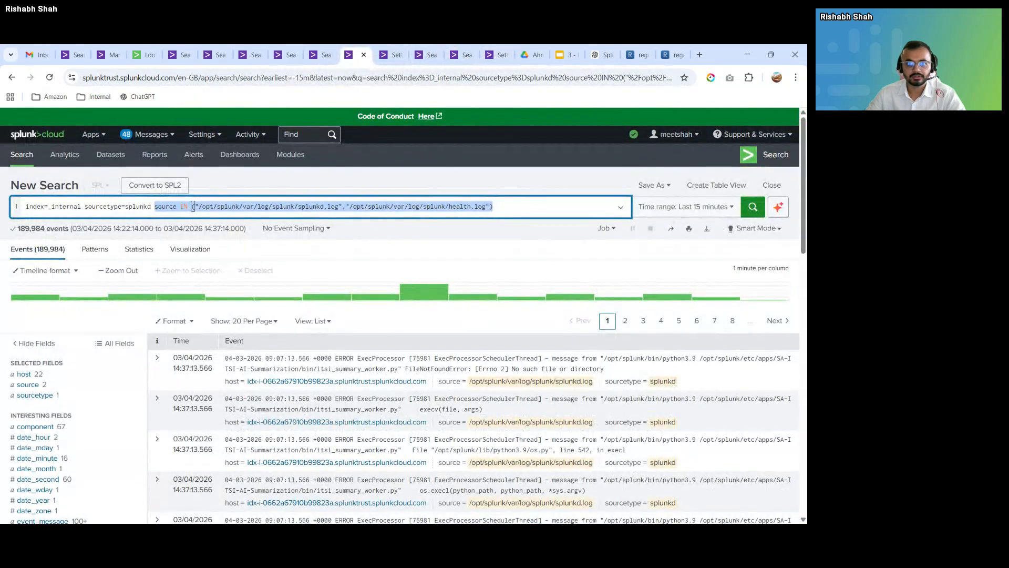
key("Right")
- Open the field extractor for new fields from the splunkd search results and switch to its page
scroll(434, 266, "down", 5)
scroll(234, 266, "up", 4)
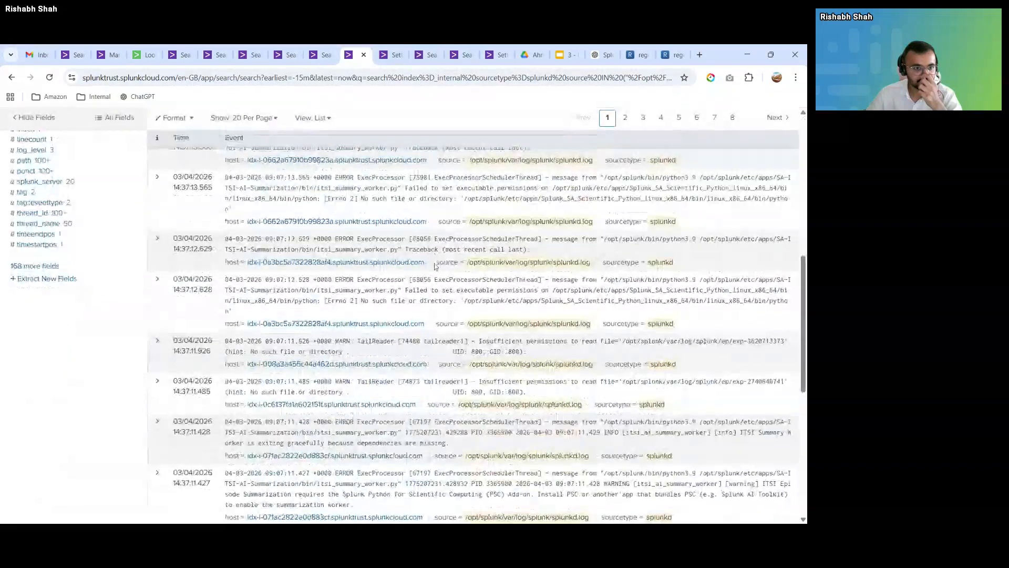
scroll(235, 266, "up", 2)
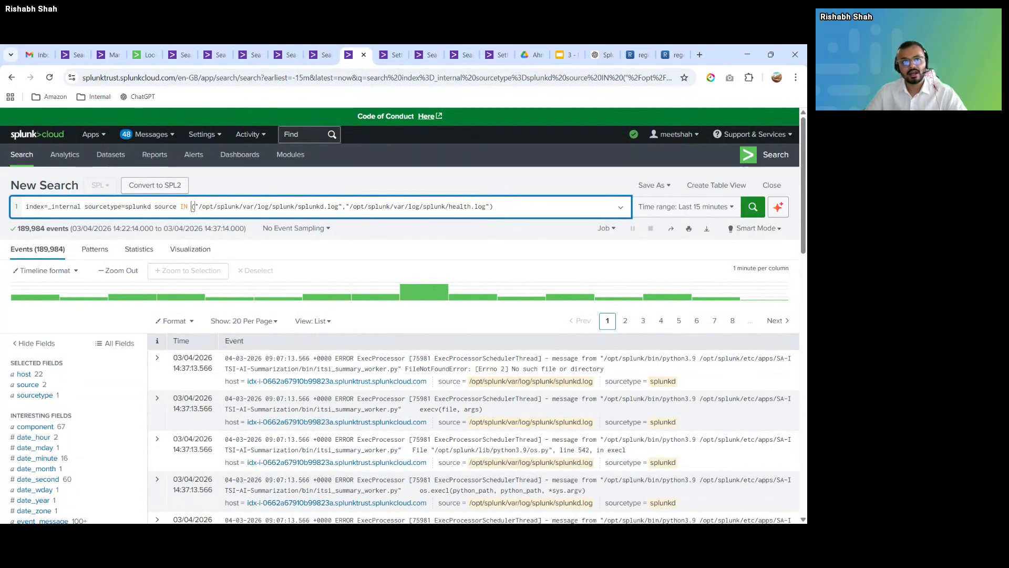
scroll(177, 376, "down", 7)
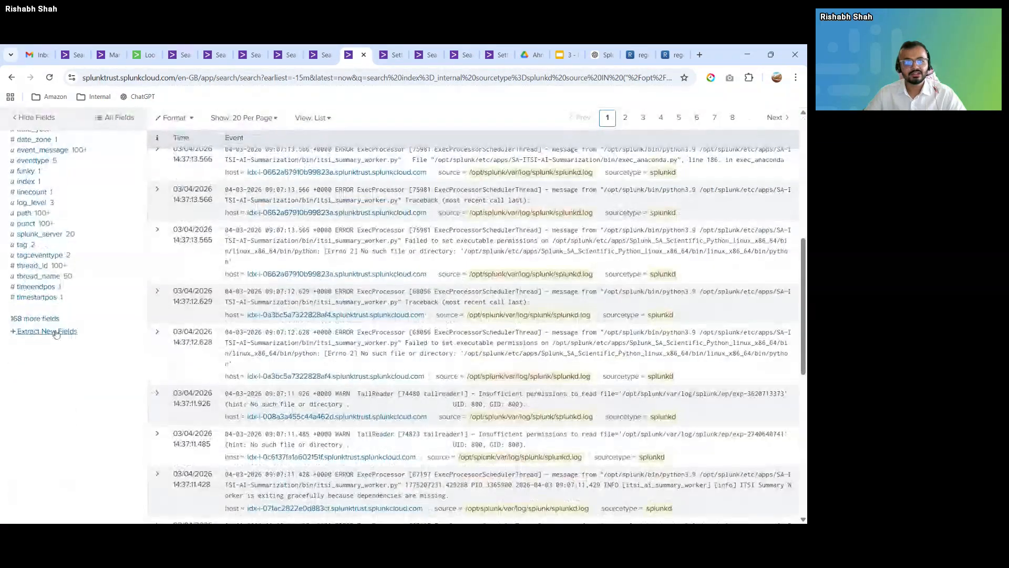
scroll(78, 331, "up", 7)
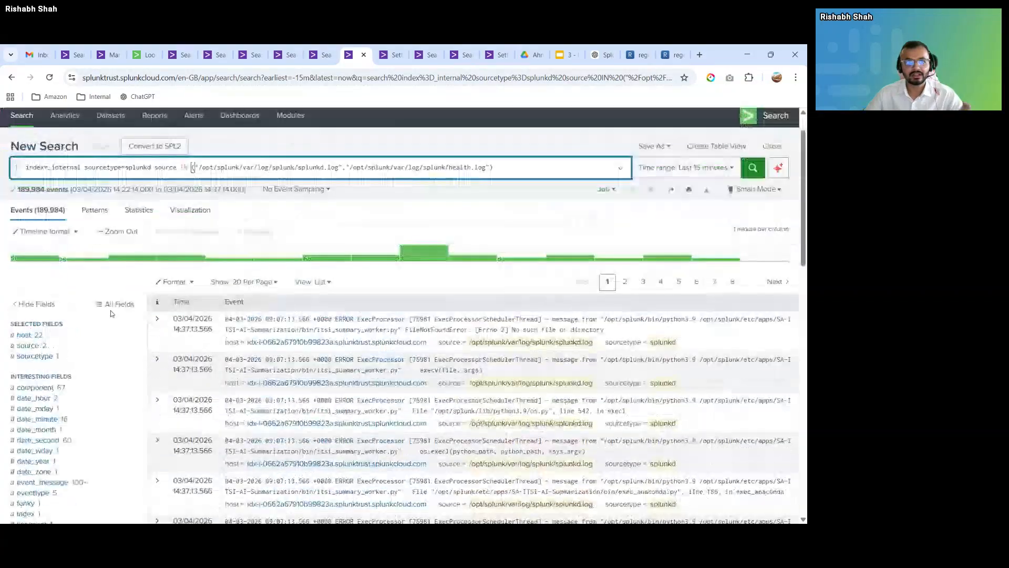
scroll(110, 328, "down", 8)
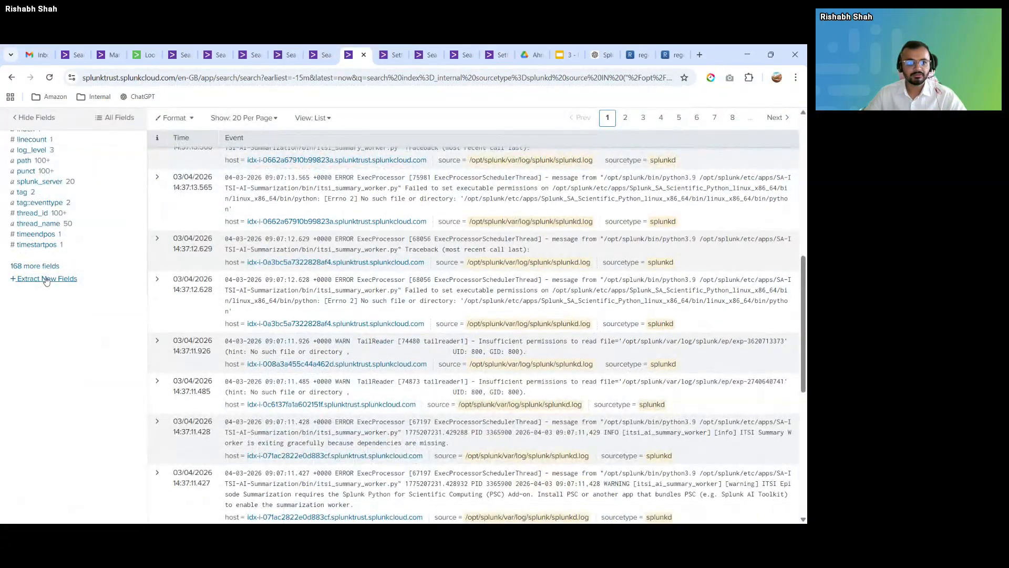
left_click(46, 280)
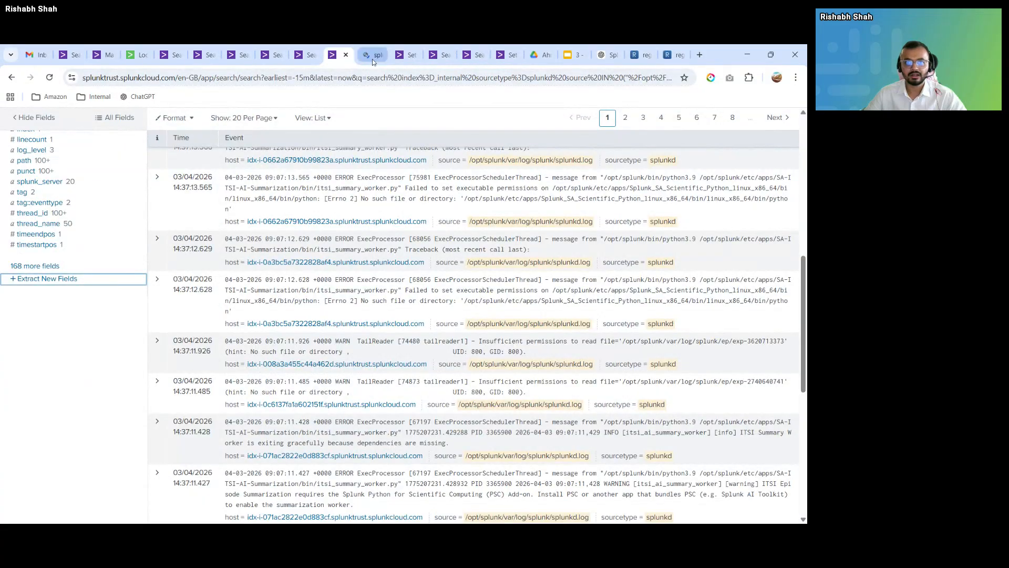
left_click(372, 56)
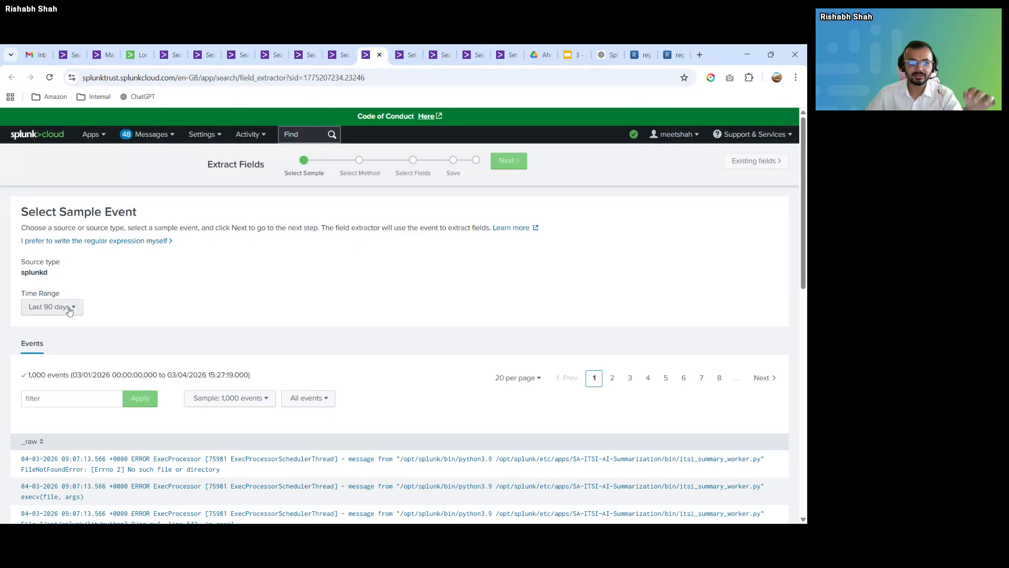
- Set the time range of the sample events to Last 15 minutes
left_click(67, 308)
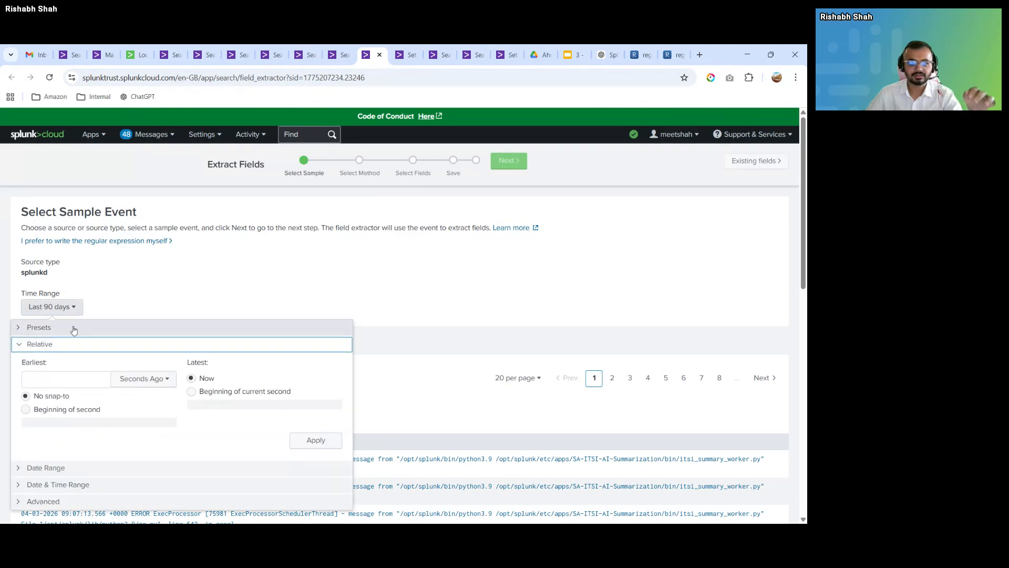
left_click(74, 328)
left_click(138, 361)
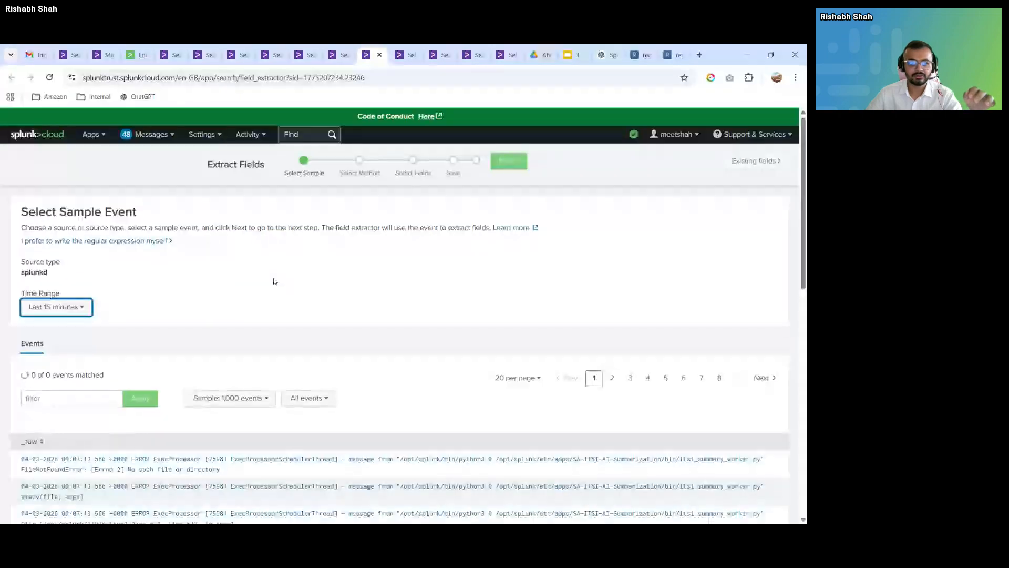
- Choose the first ERROR ExecProcessor event with the FileNotFoundError text as the sample and continue to method selection
scroll(273, 282, "down", 2)
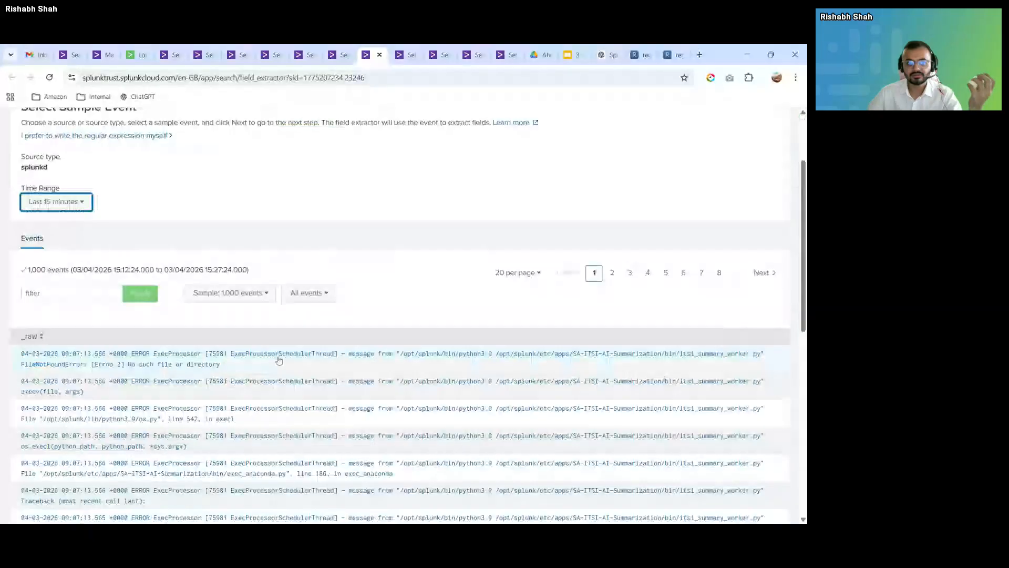
left_click(281, 365)
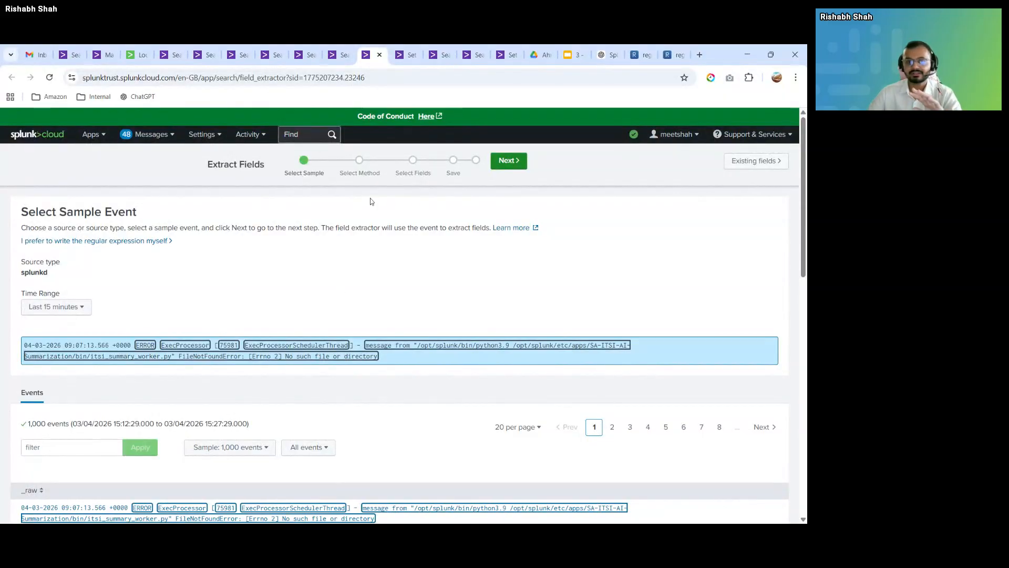
left_click(502, 162)
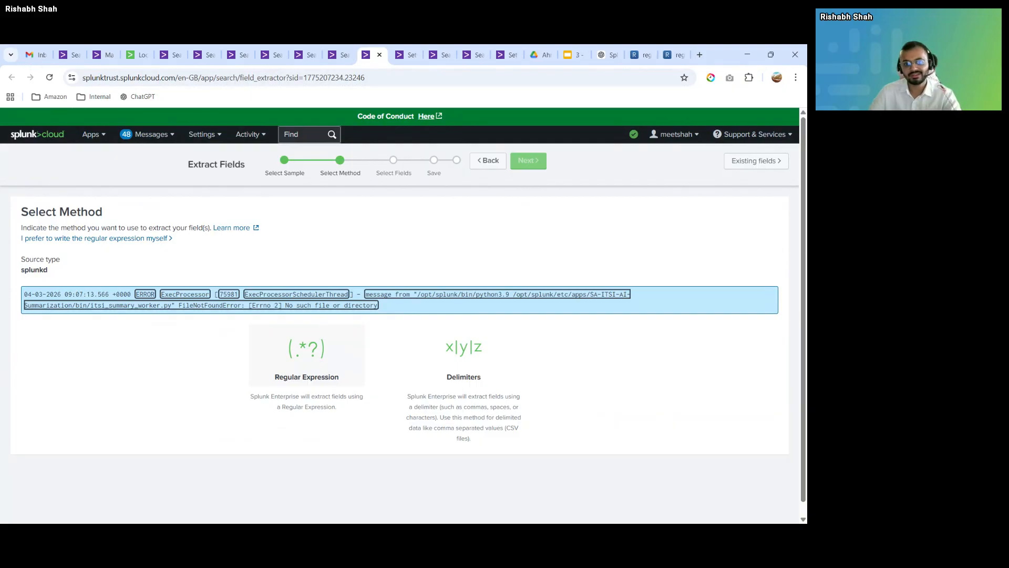
- Choose Regular Expression as the extraction method, continue to field selection and highlight the Select Fields heading
left_click(307, 352)
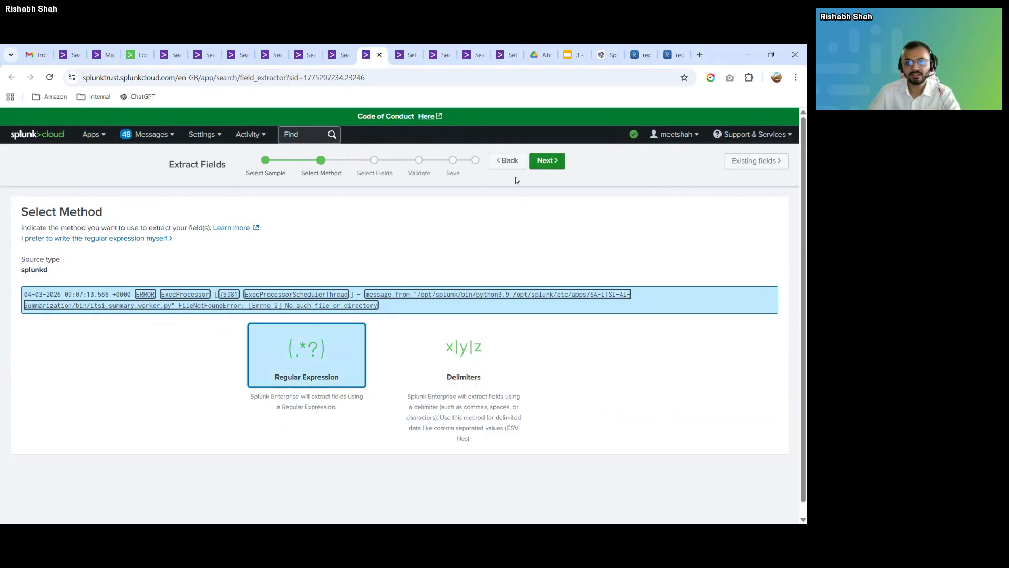
left_click(548, 160)
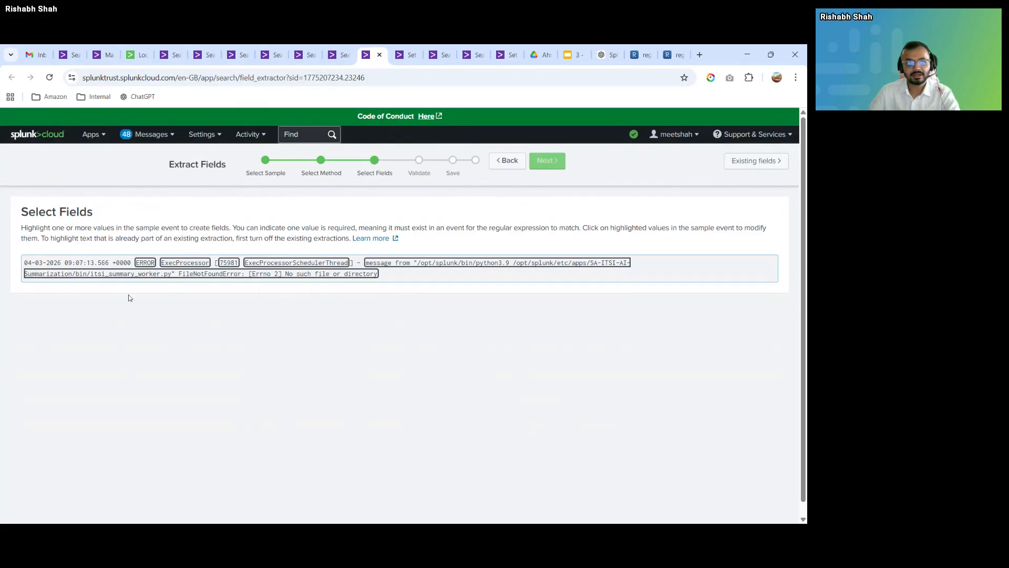
left_click_drag(23, 212, 93, 212)
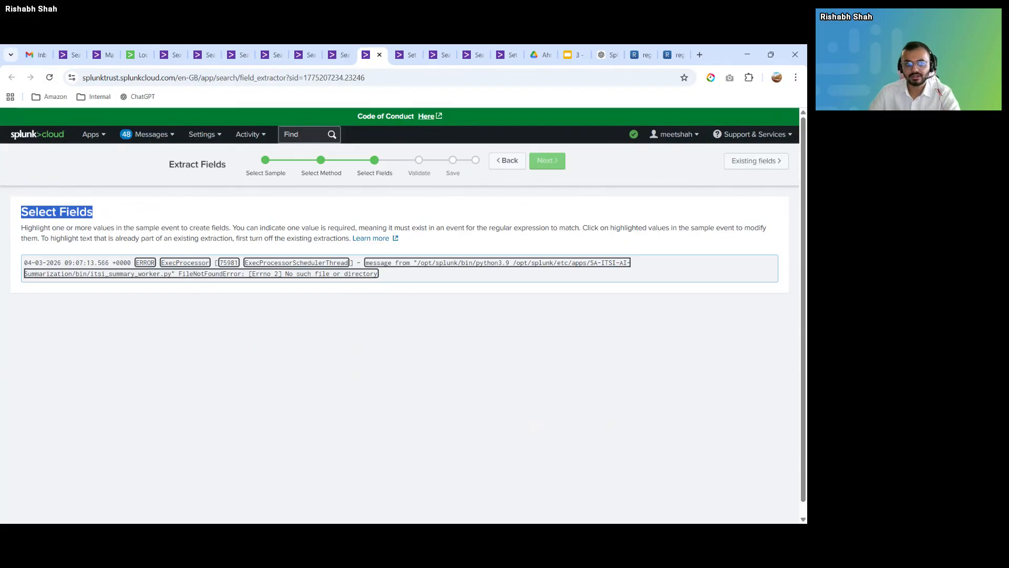
- Add an extraction named Event_time for the date and time at the start of the sample event, excluding the +0000 offset
left_click_drag(24, 262, 111, 263)
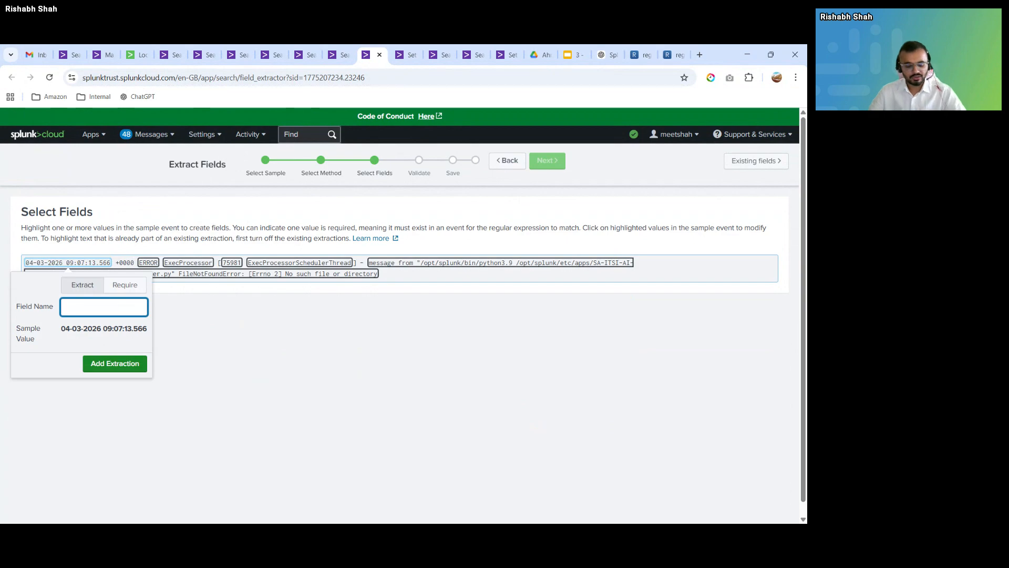
type("Event")
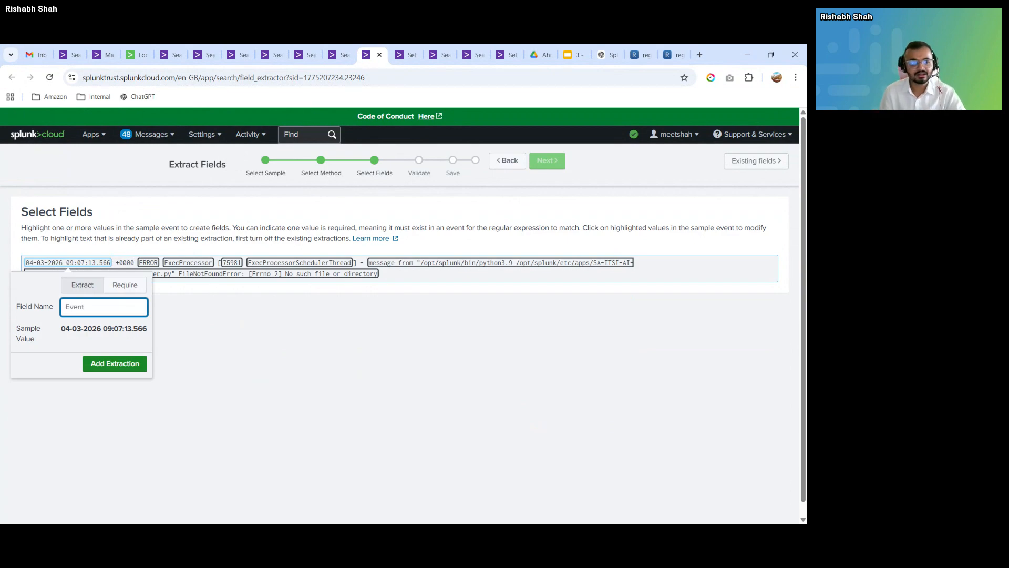
type("_time")
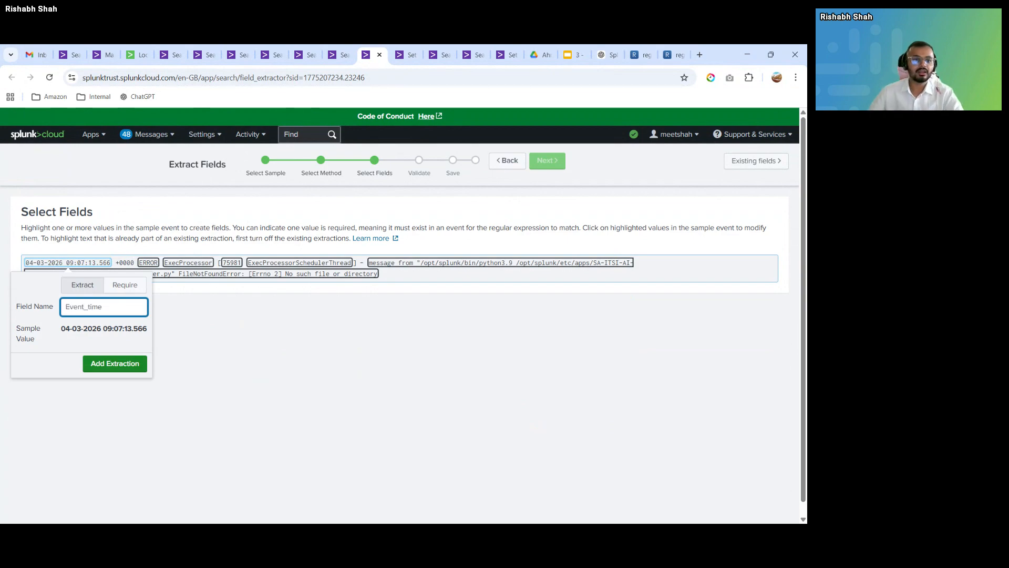
left_click(127, 361)
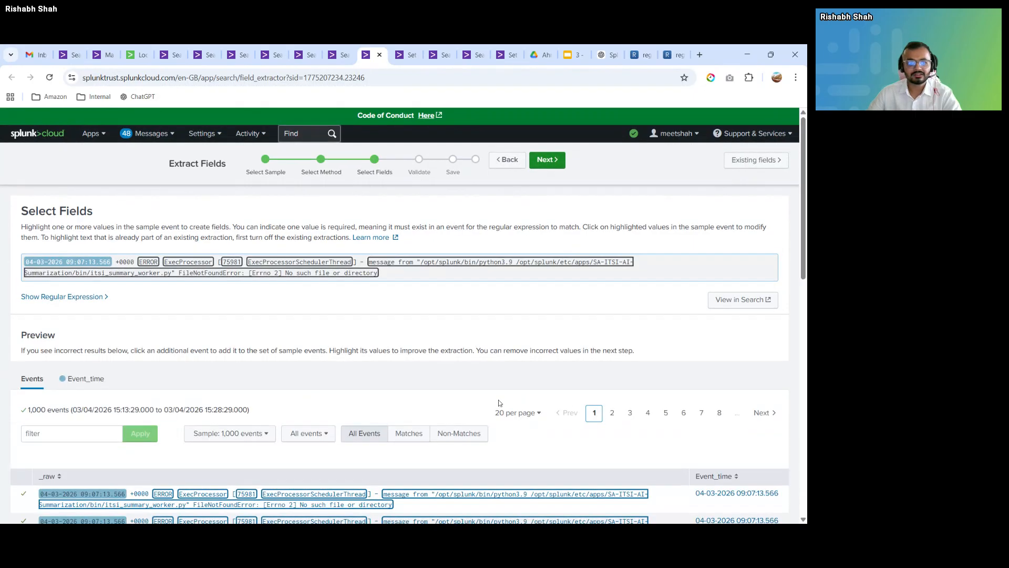
- Review the matched events in the extraction preview and the list of values found for the Event_time field
scroll(498, 405, "down", 1)
scroll(163, 459, "down", 2)
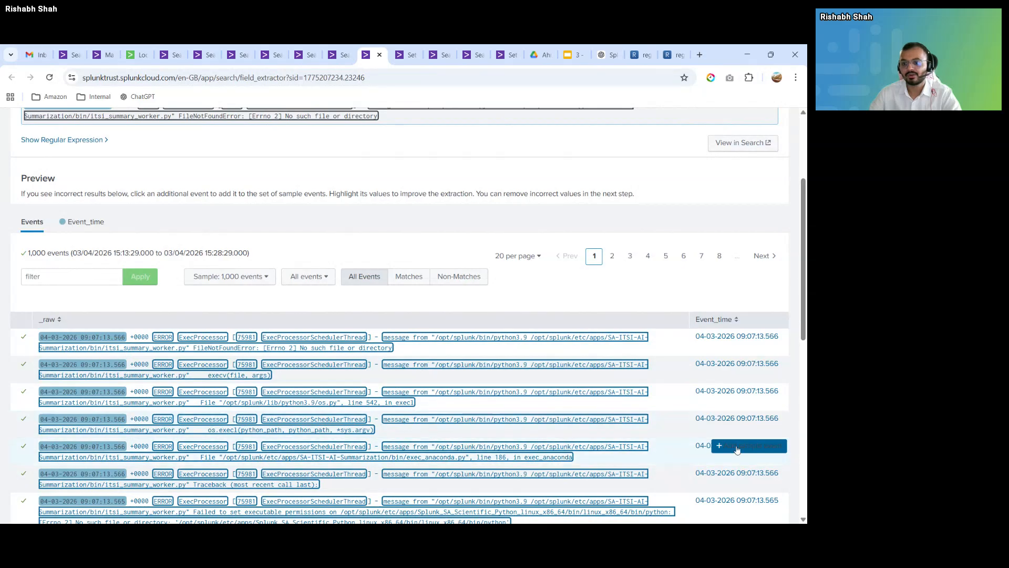
scroll(740, 462, "down", 2)
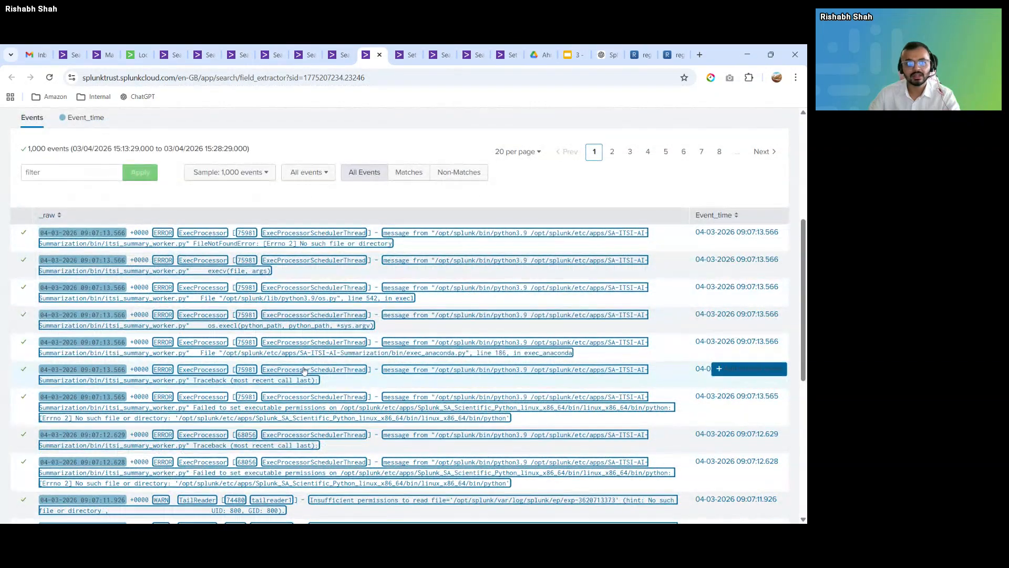
scroll(90, 232, "up", 2)
left_click(89, 230)
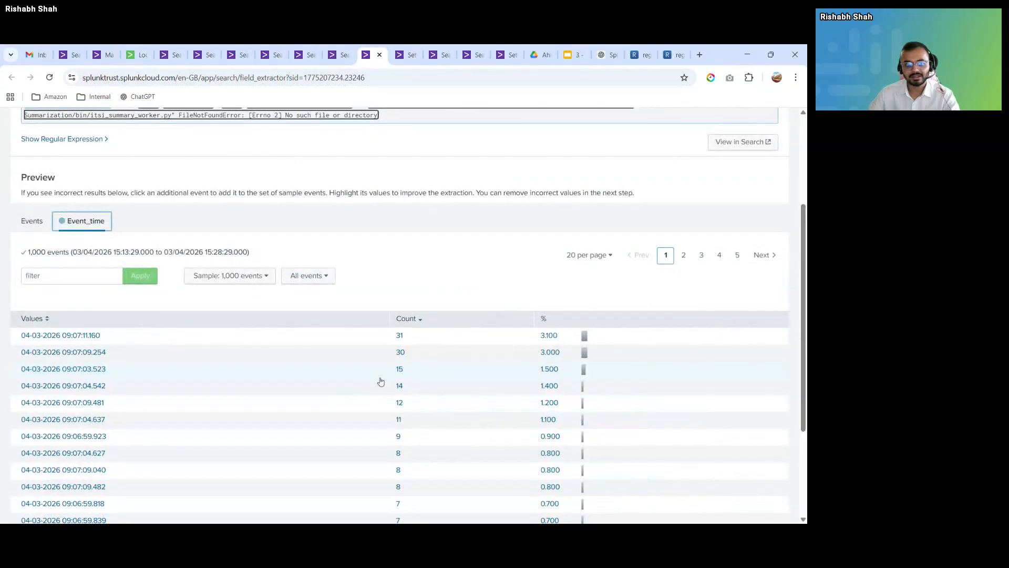
scroll(399, 352, "down", 1)
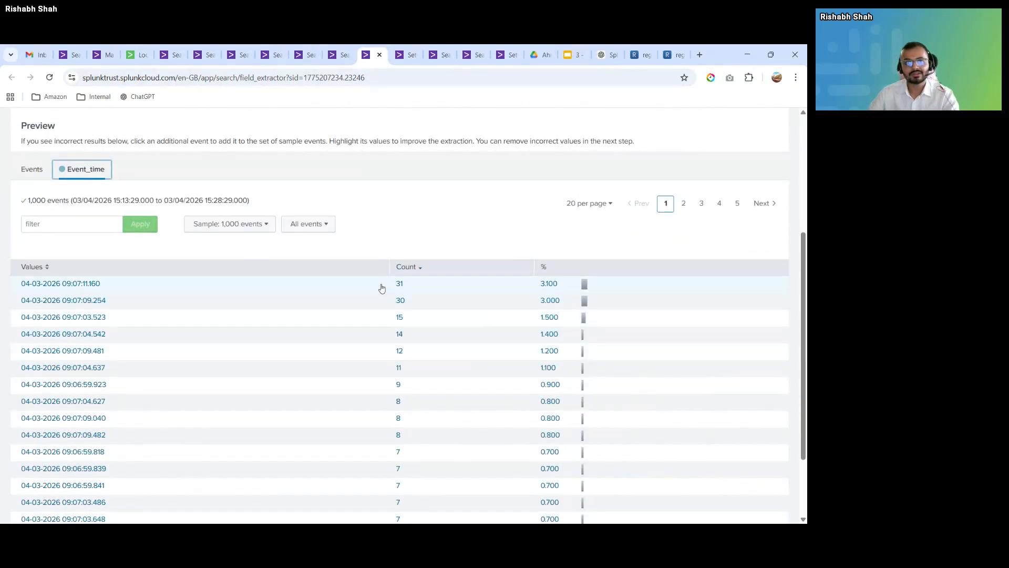
left_click(31, 169)
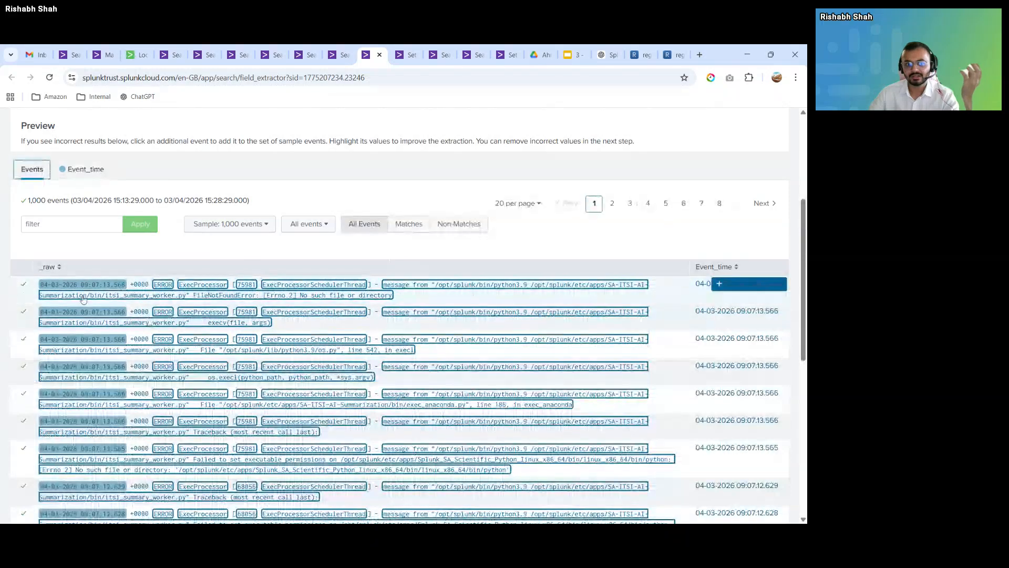
scroll(146, 373, "up", 5)
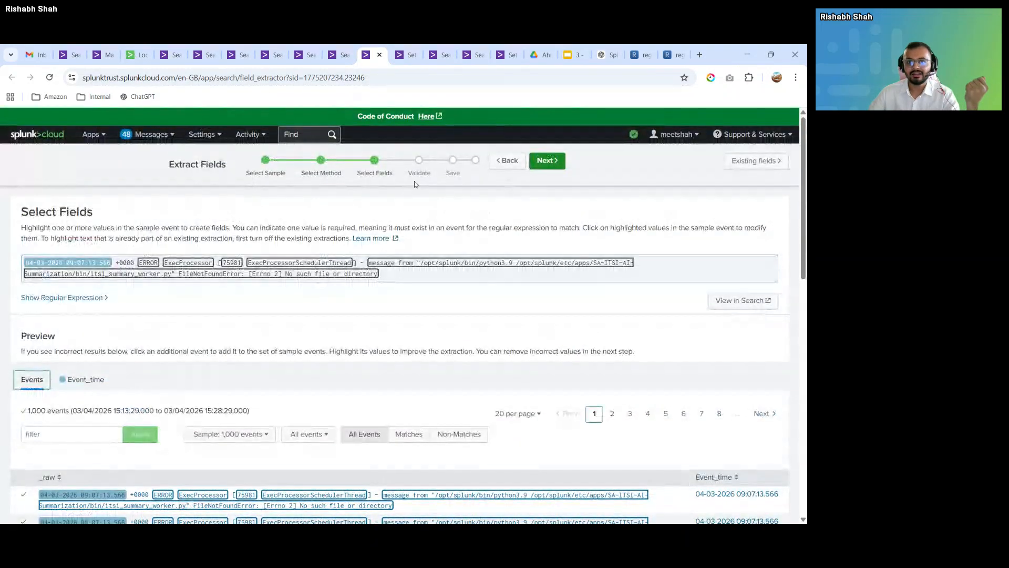
- Continue to validation, show the generated regular expression for Event_time and proceed to the save stage
left_click(547, 161)
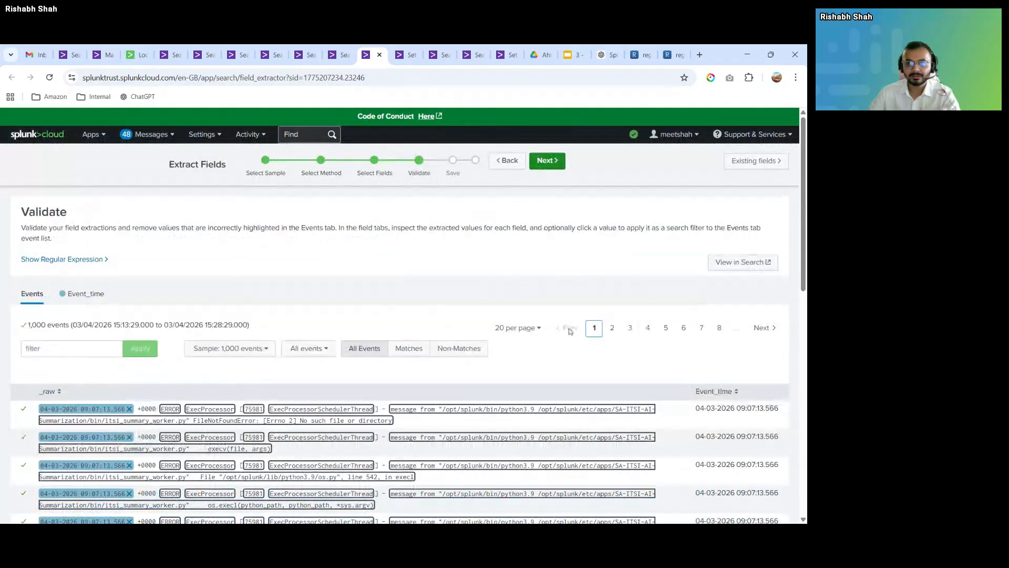
left_click(94, 266)
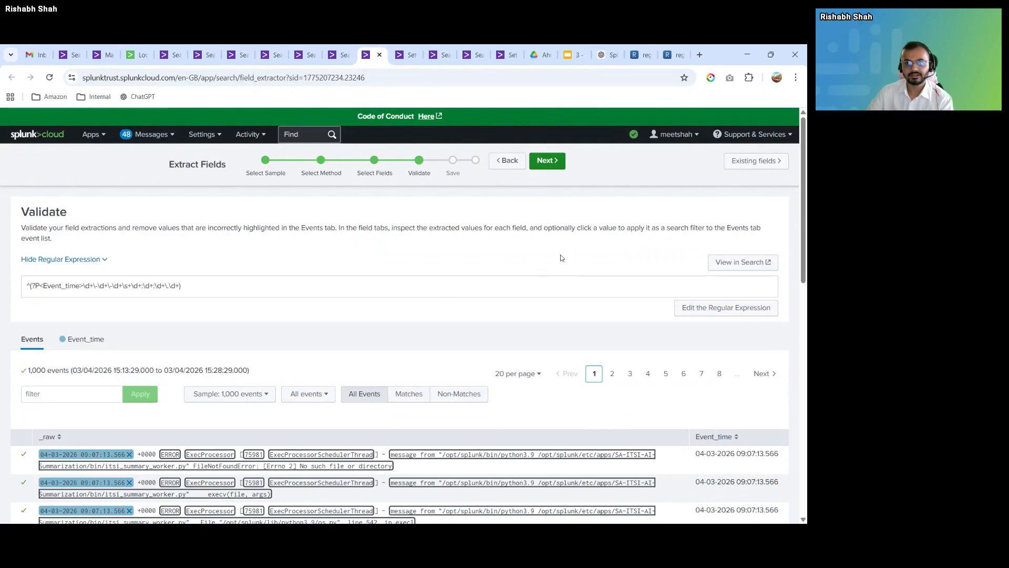
scroll(514, 295, "down", 1)
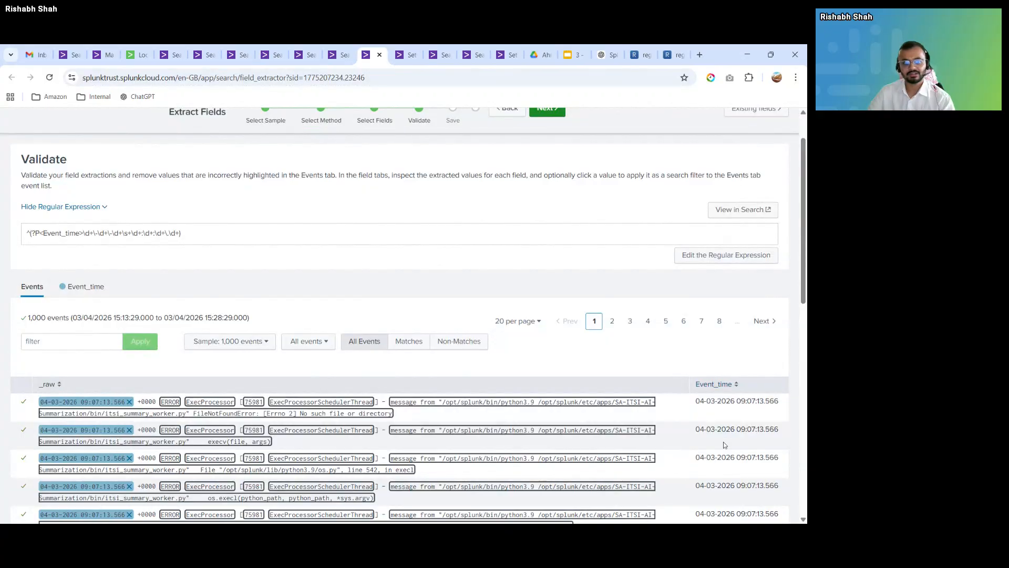
scroll(723, 445, "up", 2)
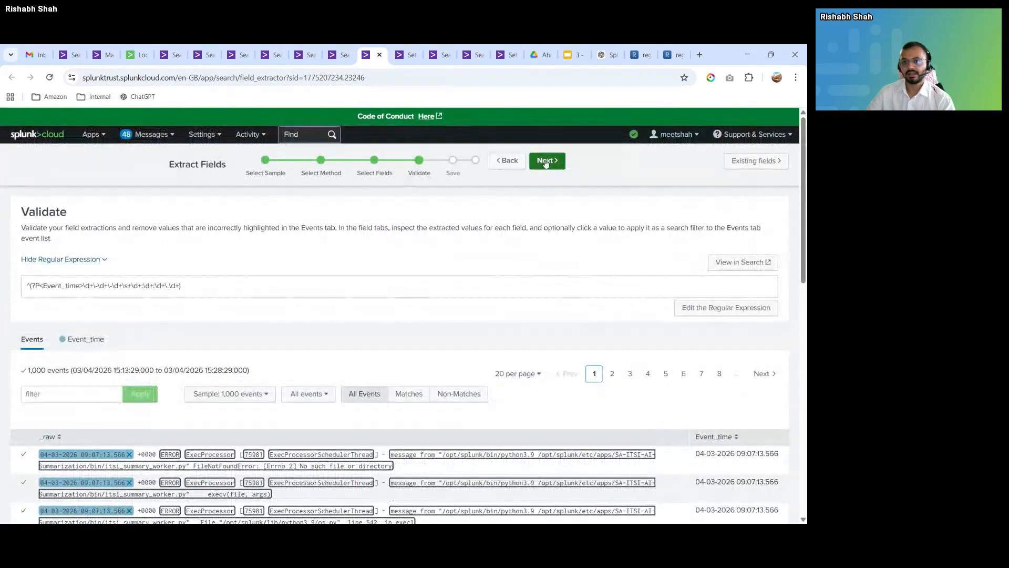
left_click(545, 164)
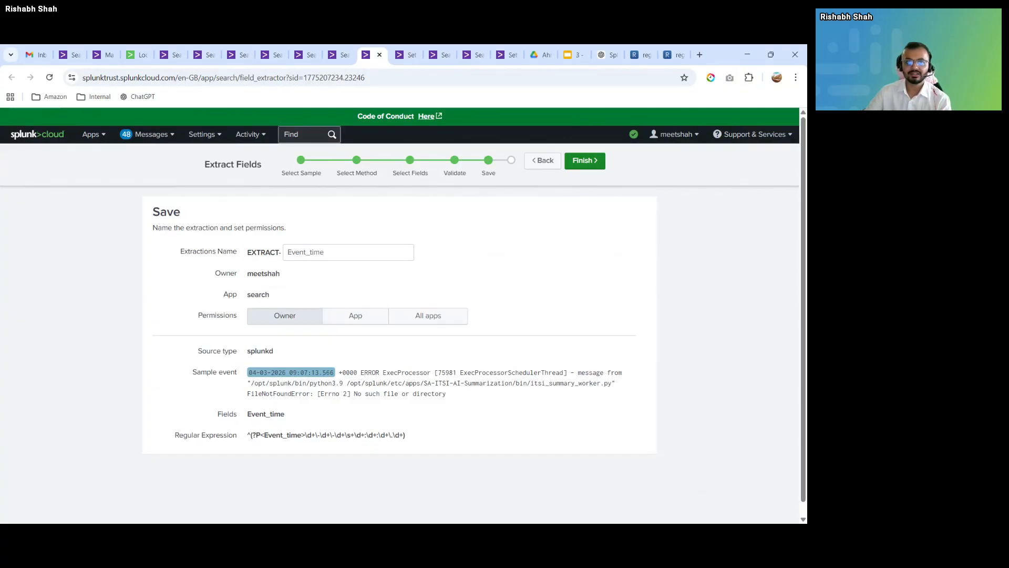
- Highlight the EXTRACT prefix of the extraction name, then switch to Google Slides and highlight the EXTRACT-user line on the Index-time vs Search-time Fields slide
left_click_drag(248, 253, 279, 252)
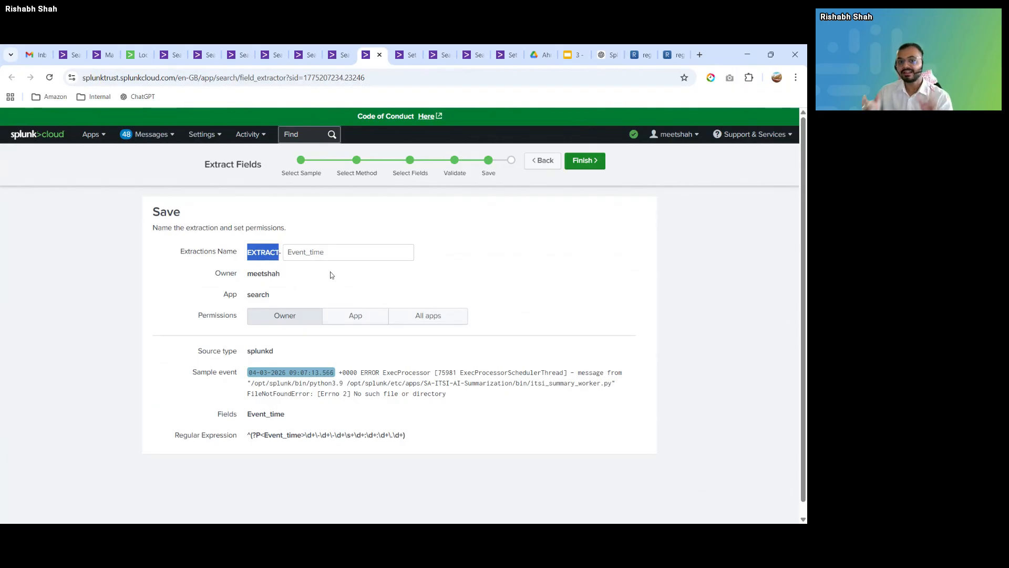
left_click(569, 55)
key("Up")
key("Up")
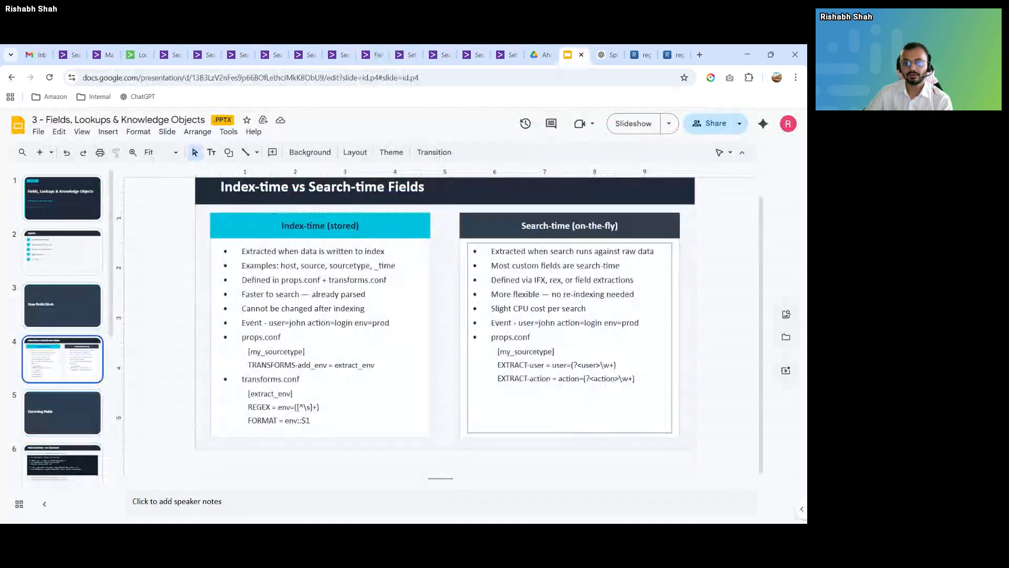
left_click_drag(501, 365, 585, 365)
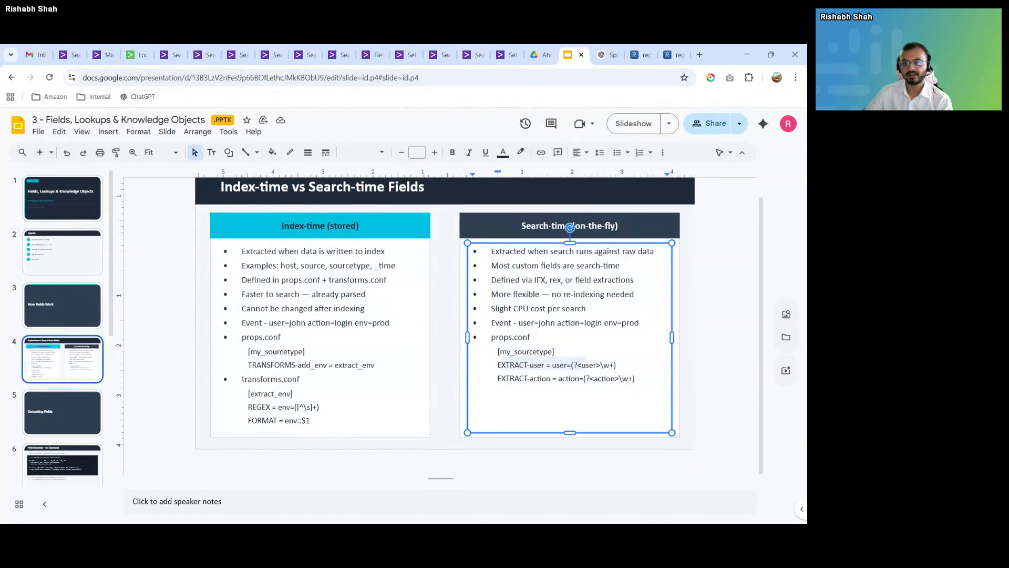
- Return to the field extractor's save page in Splunk and highlight the regular expression of the Event_time extraction
left_click(341, 56)
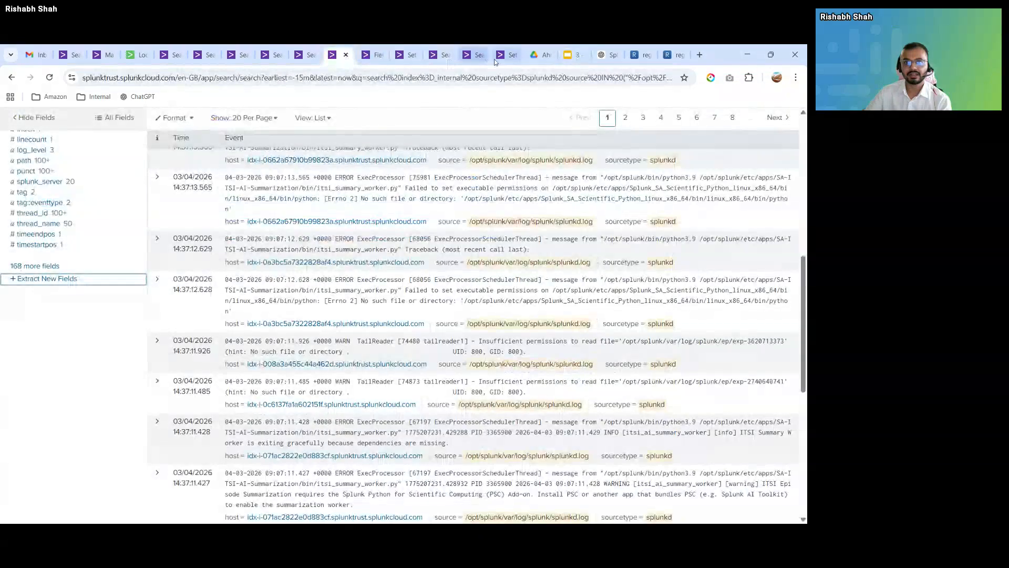
left_click(374, 56)
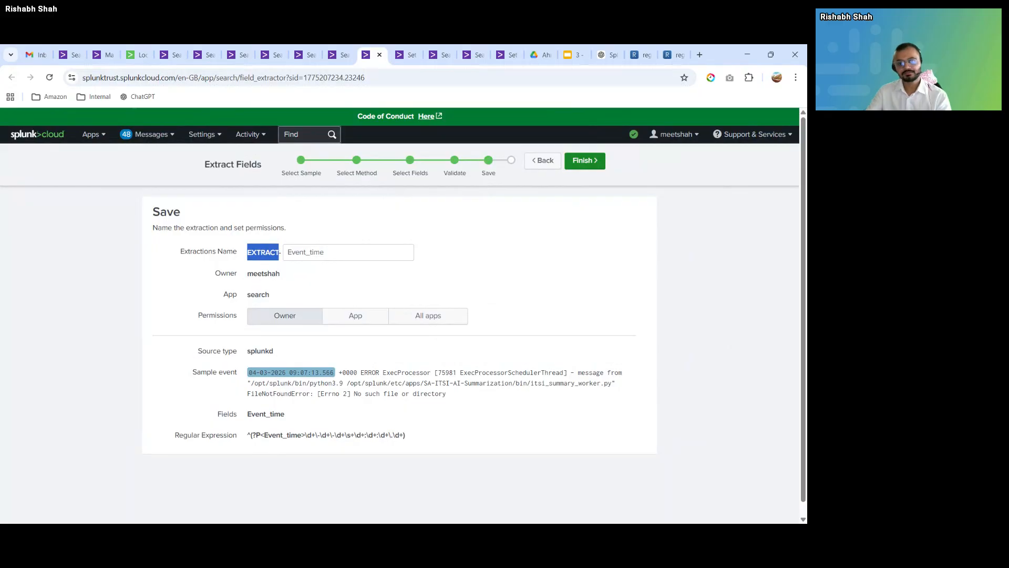
left_click(247, 439)
left_click_drag(247, 439, 409, 441)
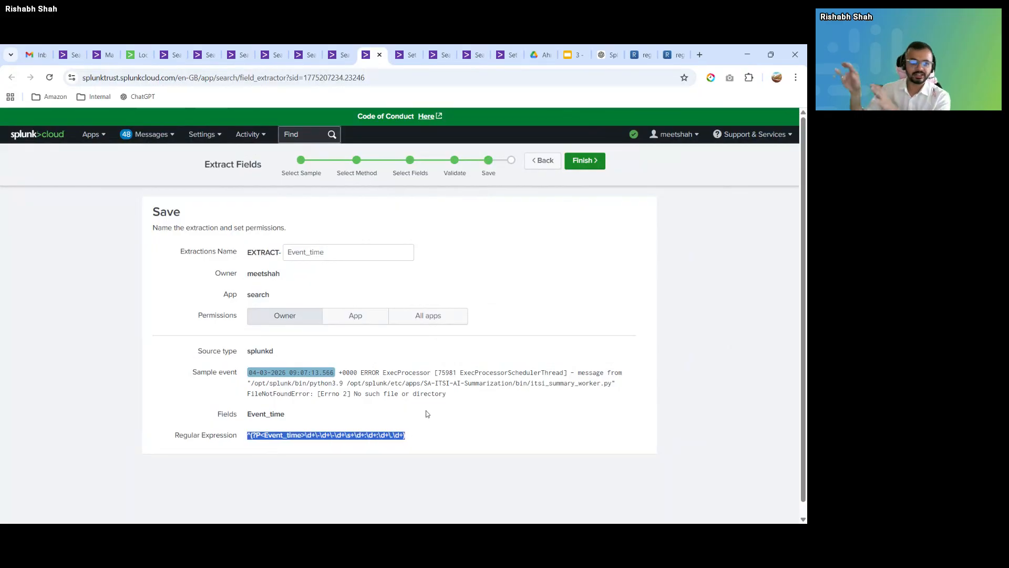
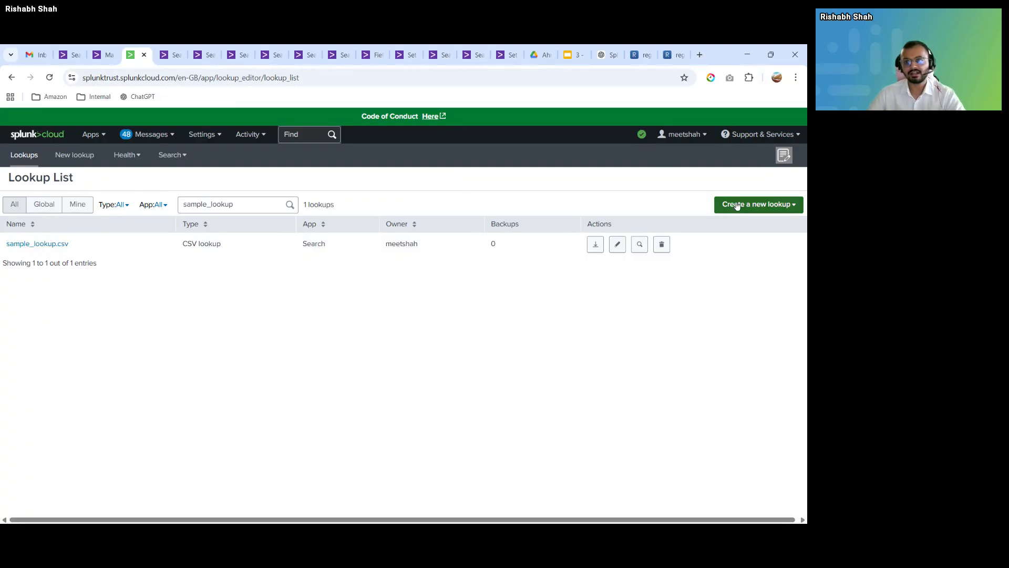
- Show the lookup types available for a new lookup and open sample_lookup.csv from the lookup list
left_click(757, 204)
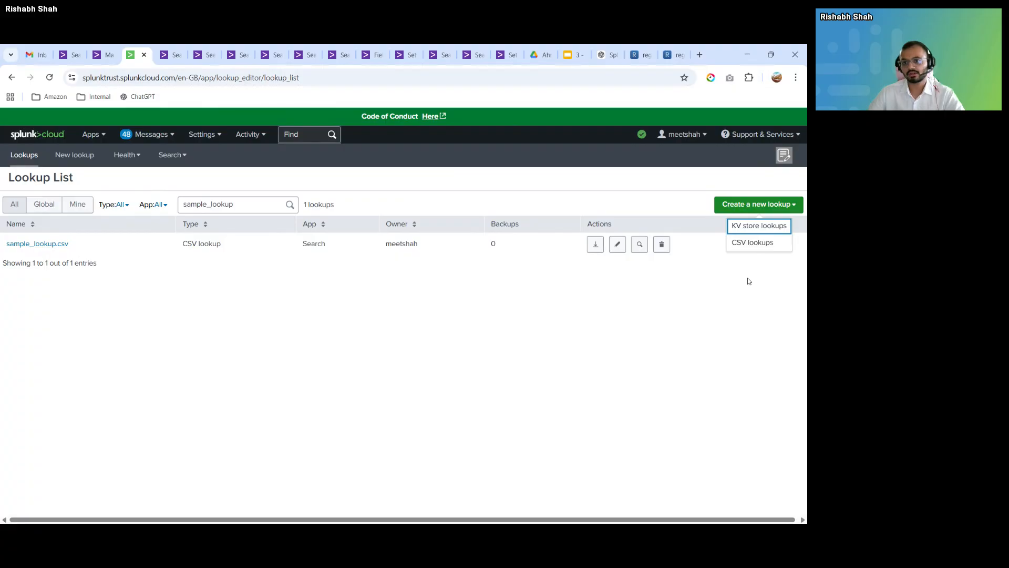
left_click(751, 297)
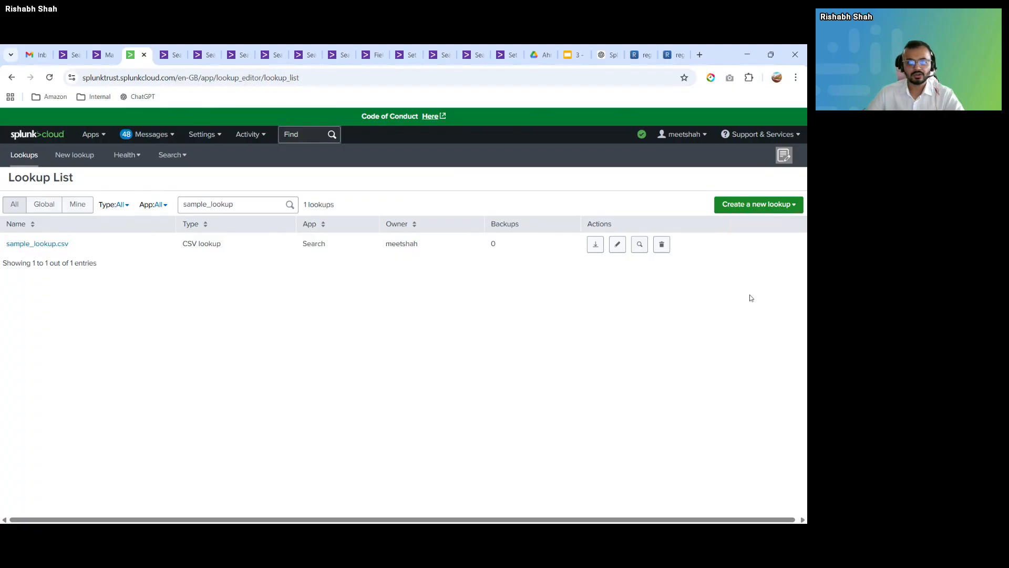
left_click(34, 247)
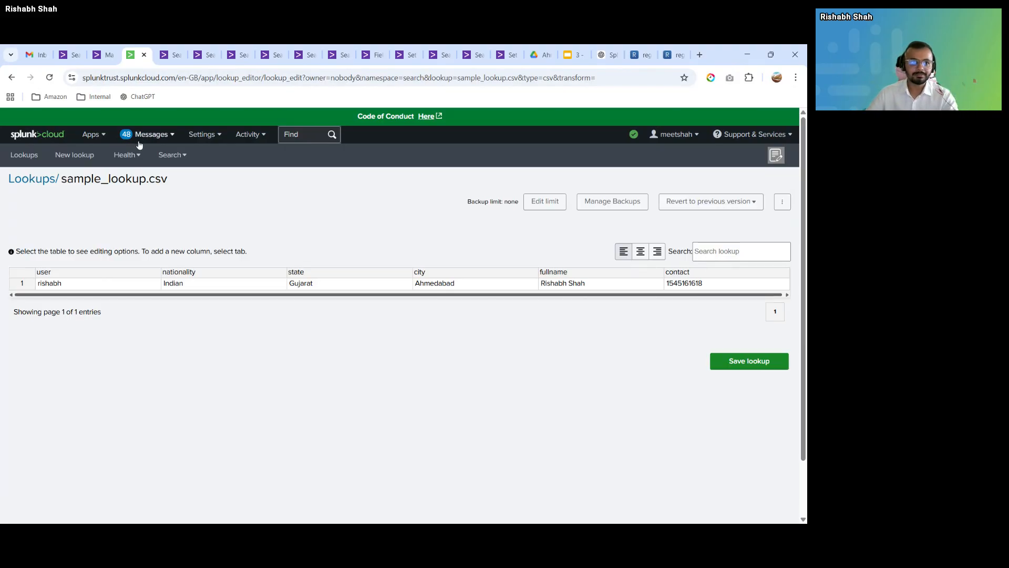
- Switch to the inputlookup search, highlight the sample_lookup.csv file name in the query and rerun the search
left_click(171, 56)
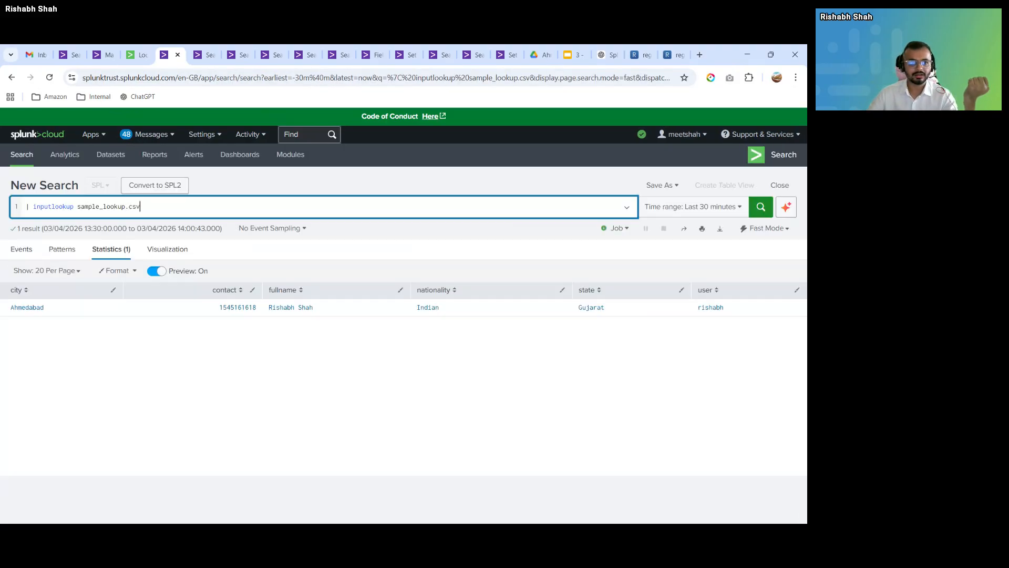
left_click_drag(140, 207, 26, 210)
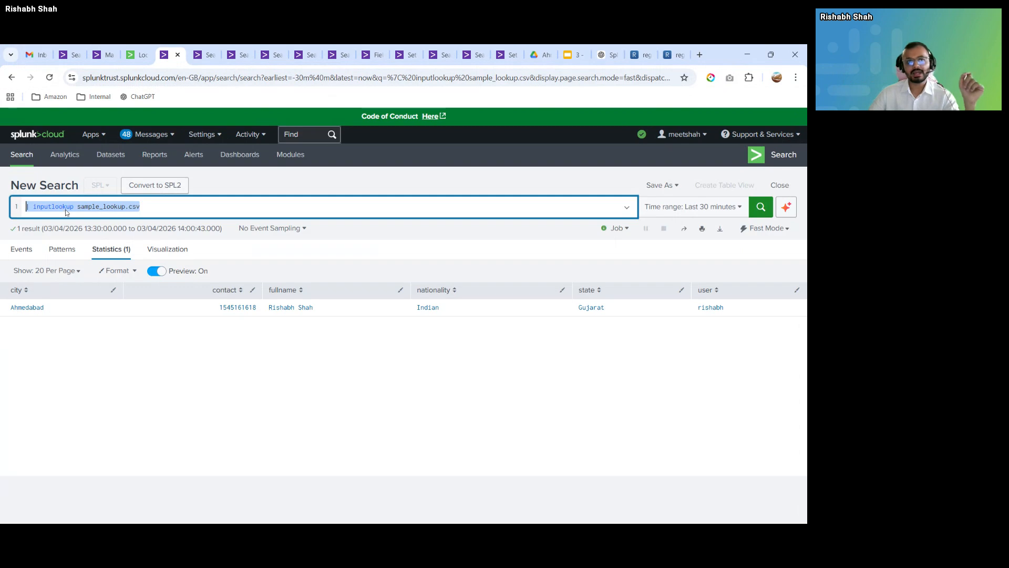
left_click(89, 209)
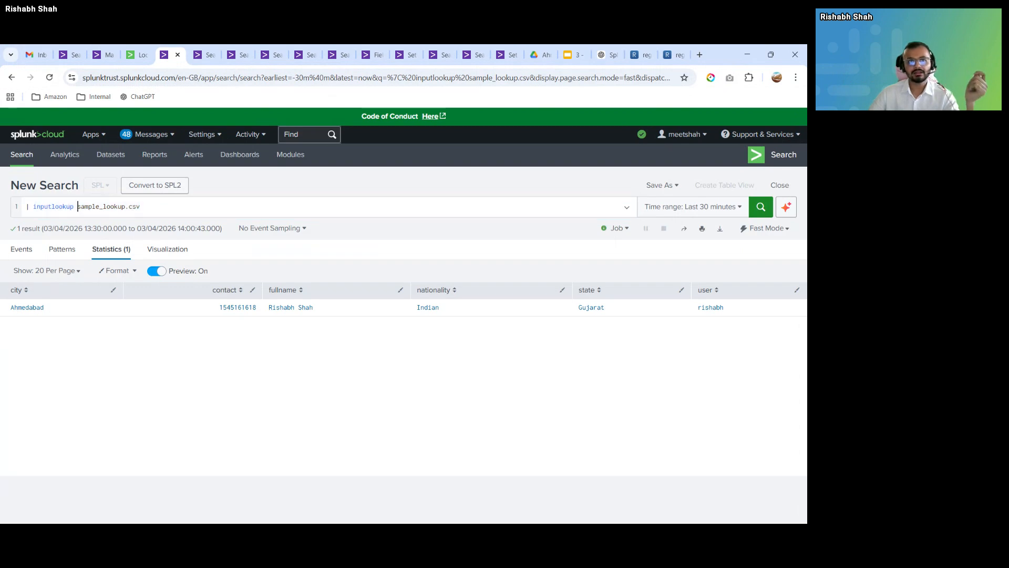
left_click_drag(78, 207, 141, 207)
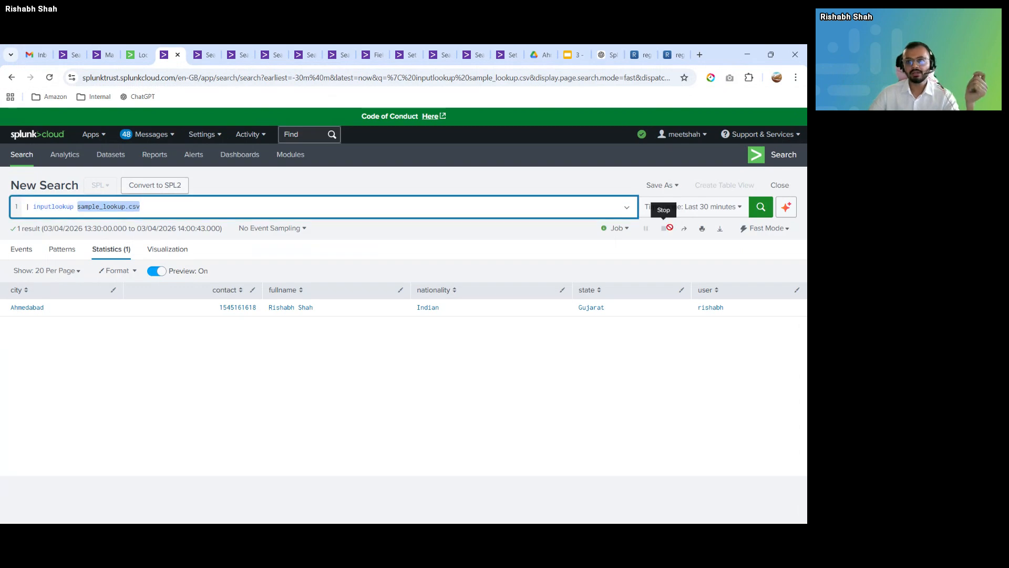
left_click(760, 207)
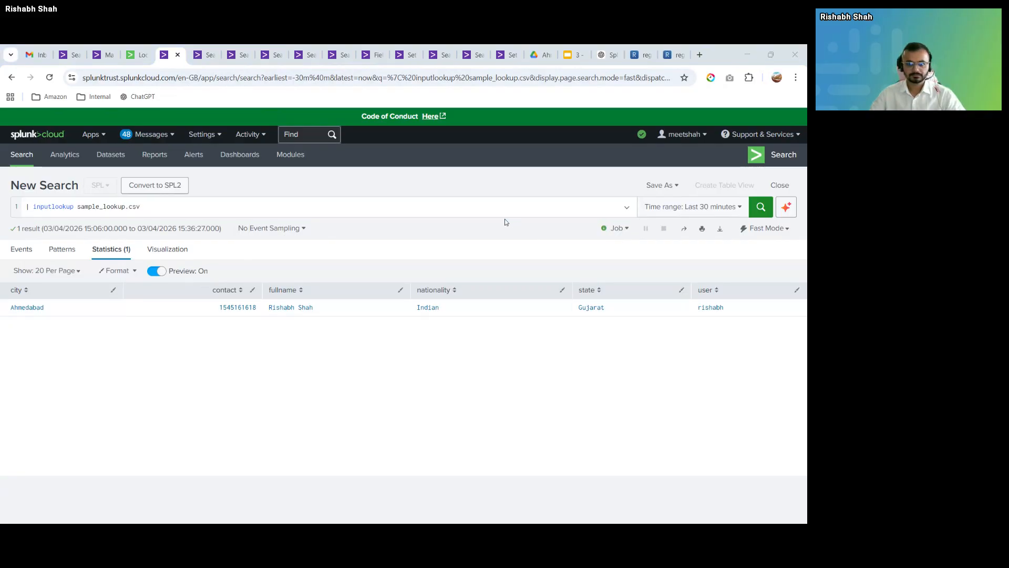
- Open the makeresults count=1 search and highlight its query, the user and ip result values, and the makeresults command
key("alt+Tab")
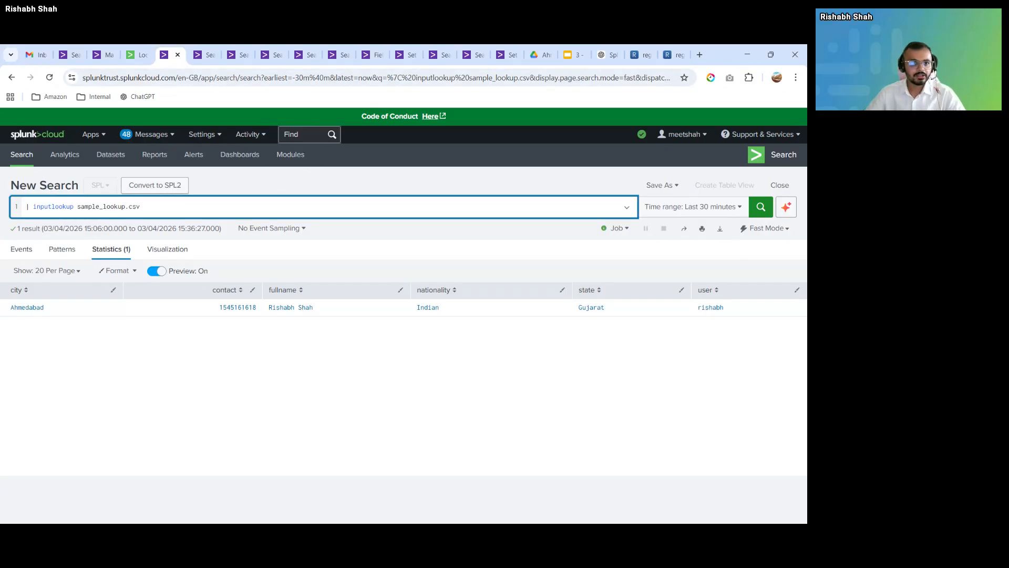
left_click(206, 55)
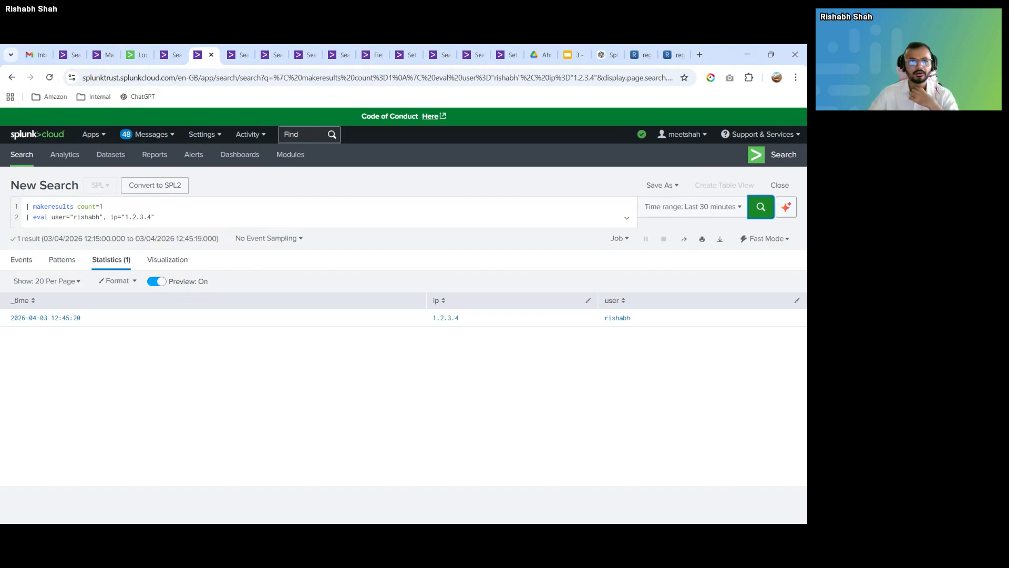
left_click_drag(156, 217, 25, 206)
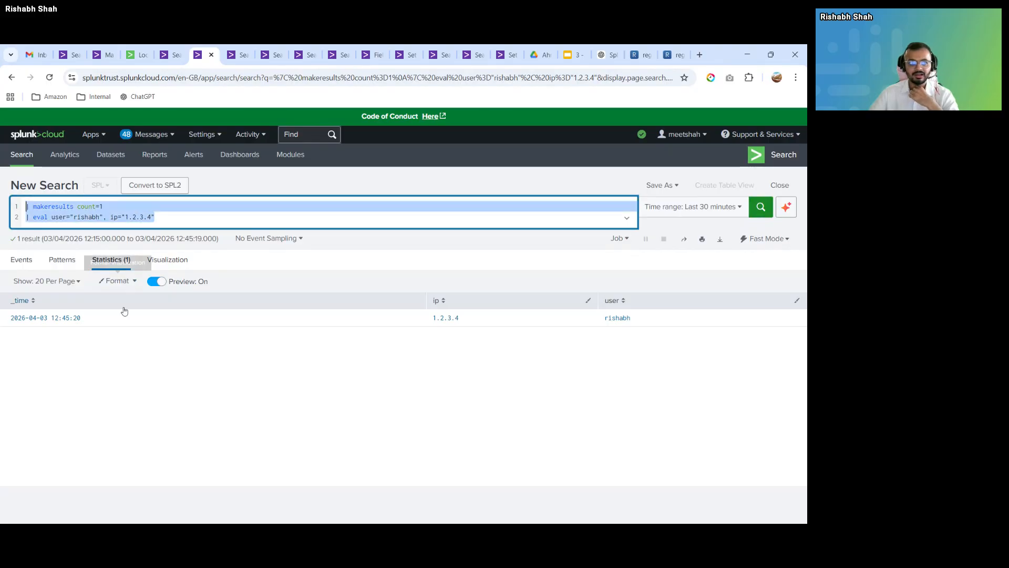
double_click(609, 322)
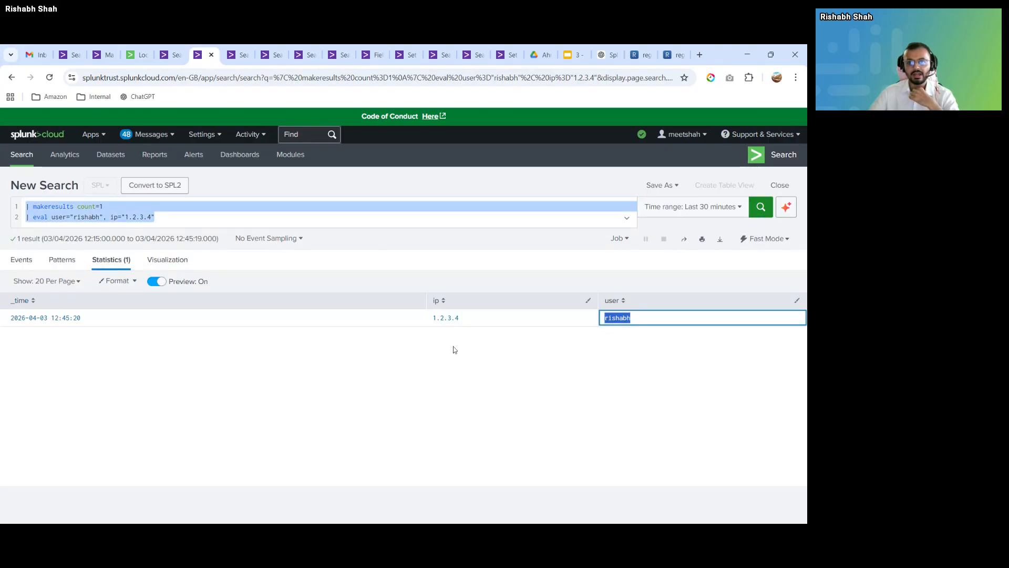
left_click_drag(431, 319, 468, 324)
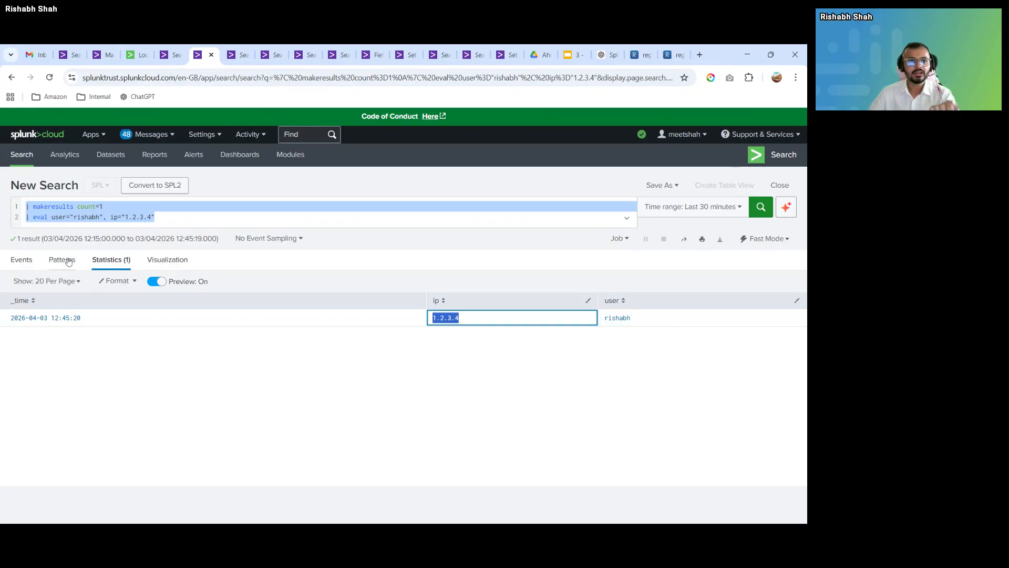
left_click(168, 225)
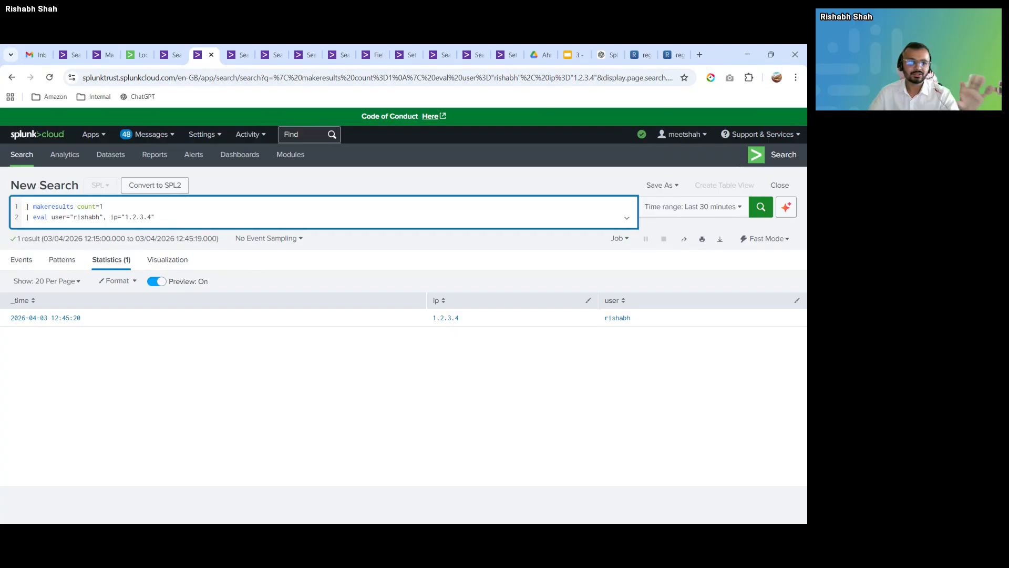
double_click(53, 206)
left_click(155, 217)
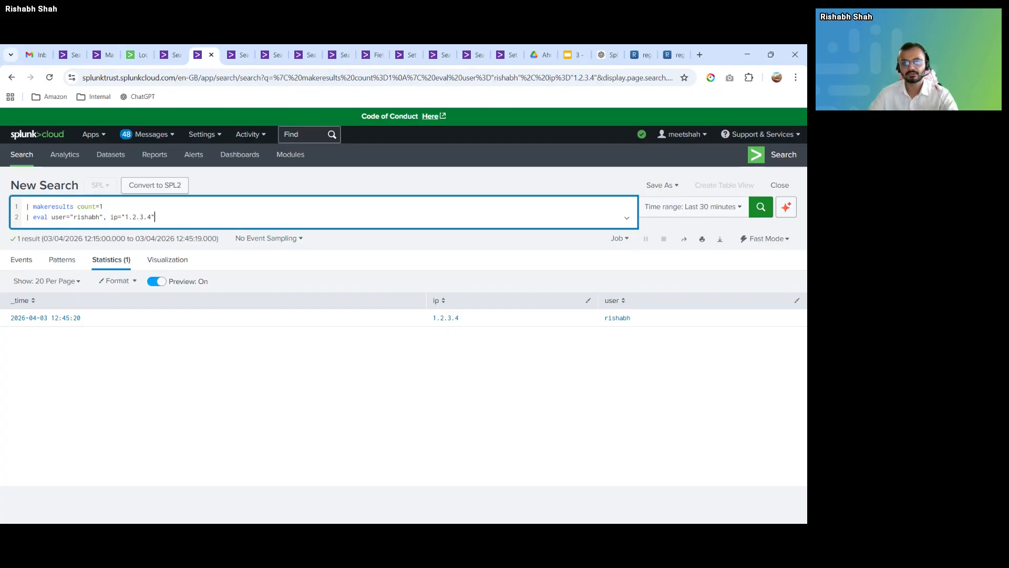
- Switch to the search with the lookup line and highlight the lookup command and its sample_lookup.csv file name
left_click(232, 57)
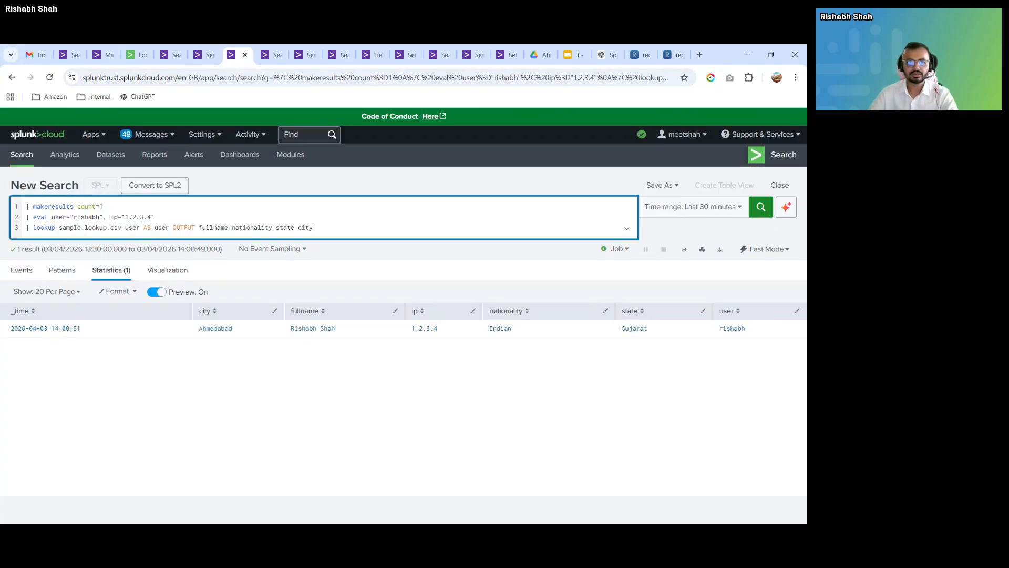
left_click_drag(27, 227, 122, 227)
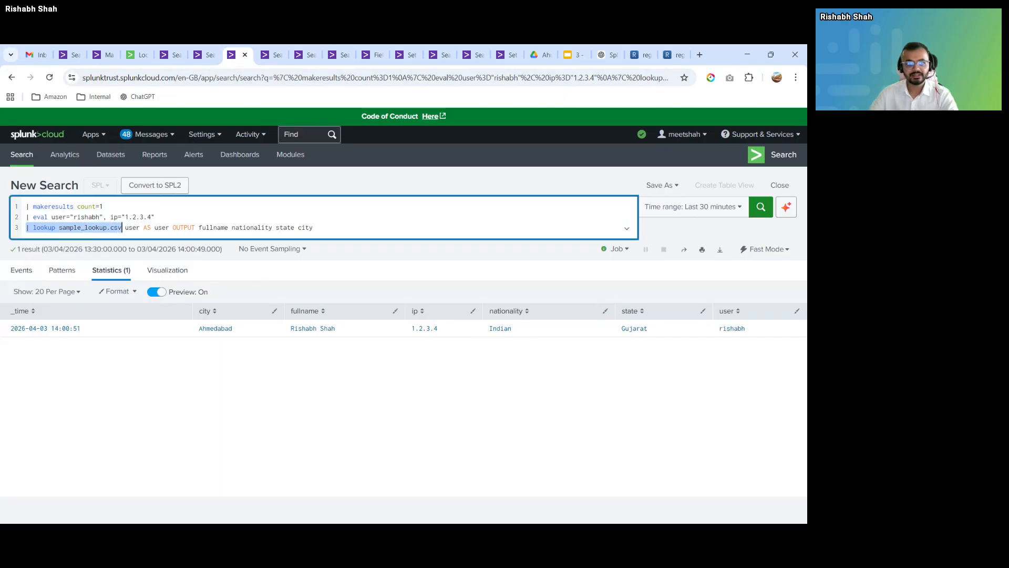
left_click(79, 227)
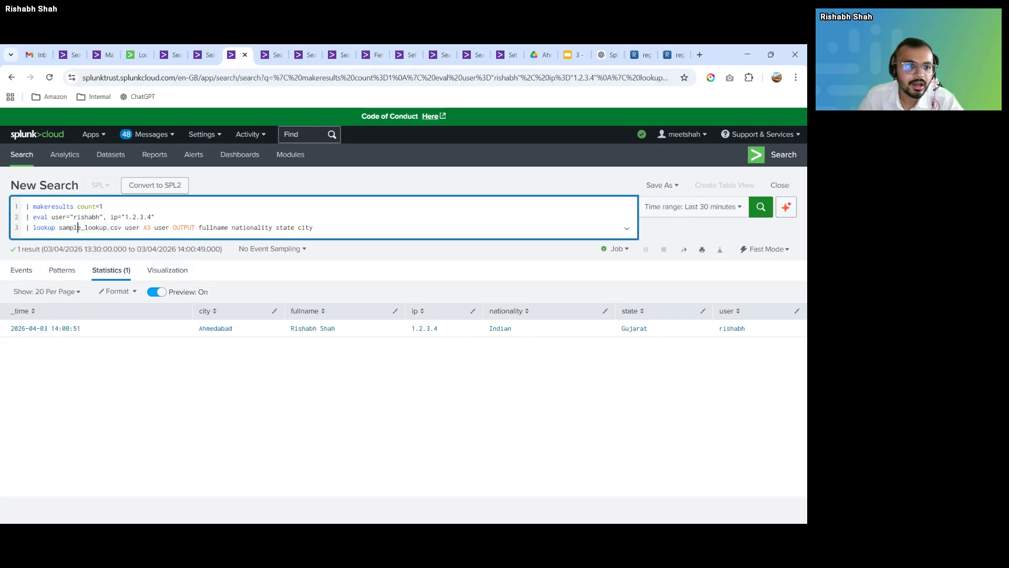
left_click_drag(59, 227, 122, 227)
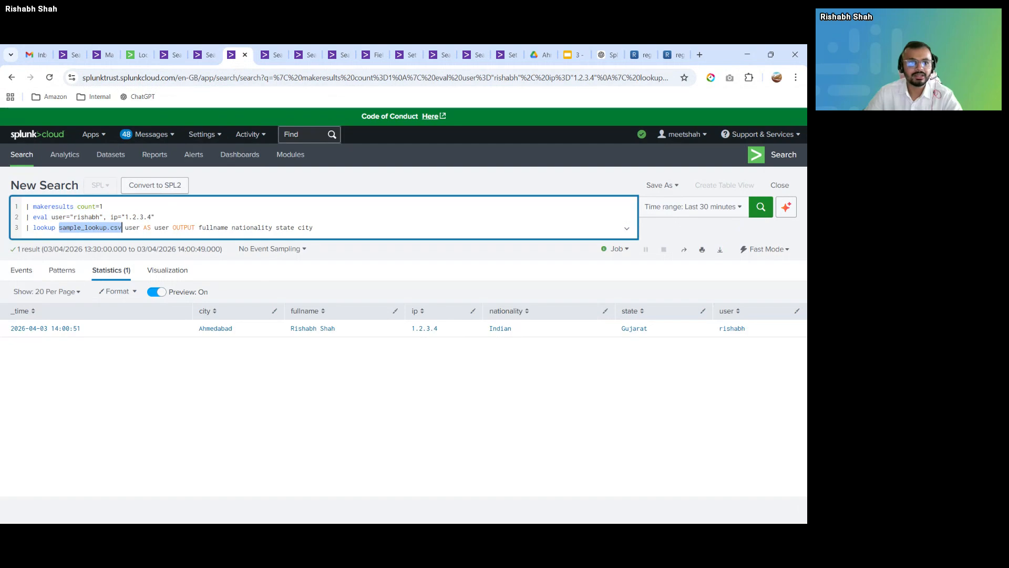
- Highlight both user fields around AS in the lookup line, and highlight the makeresults and eval lines
double_click(130, 228)
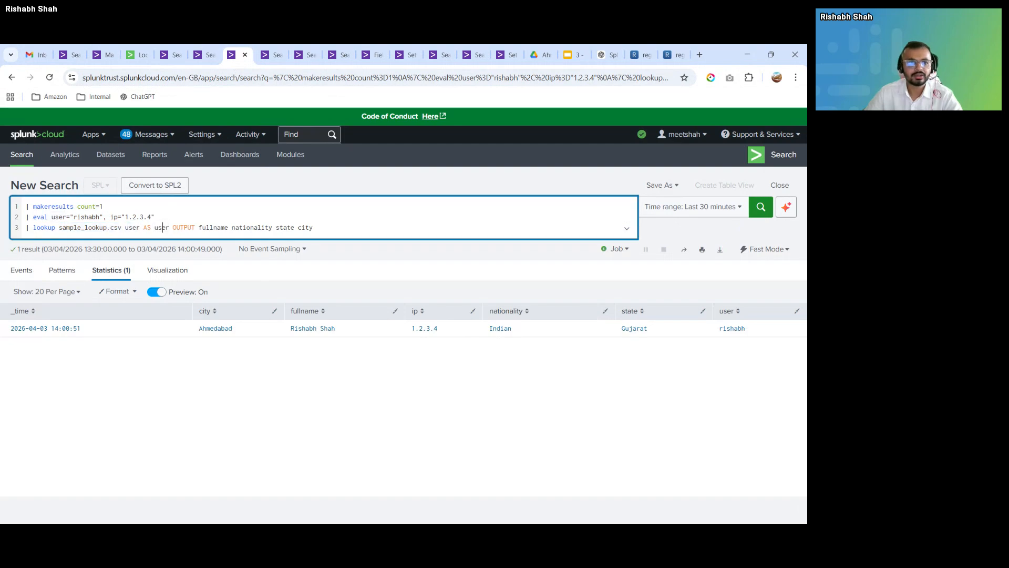
double_click(162, 228)
double_click(132, 227)
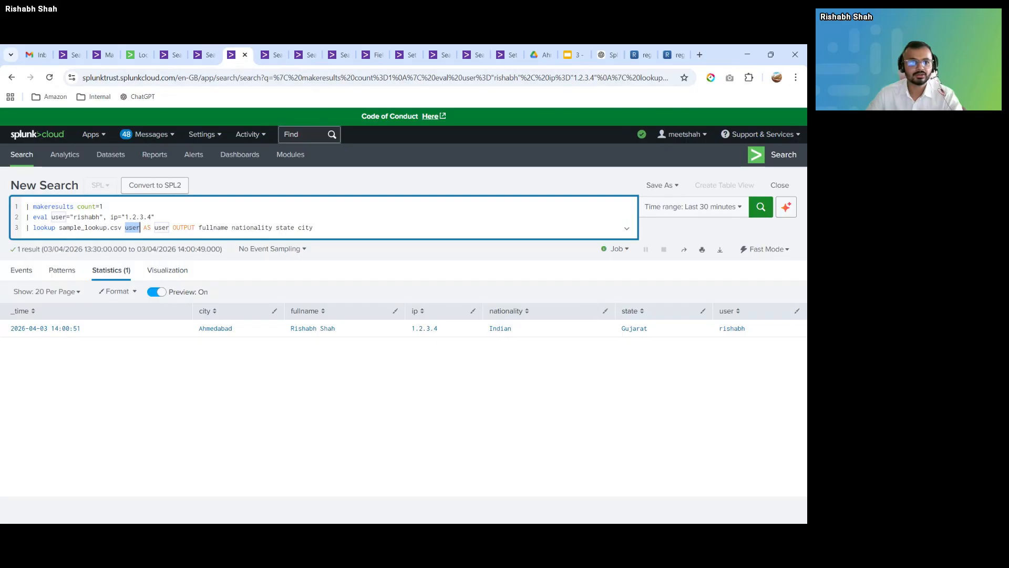
left_click_drag(156, 217, 26, 207)
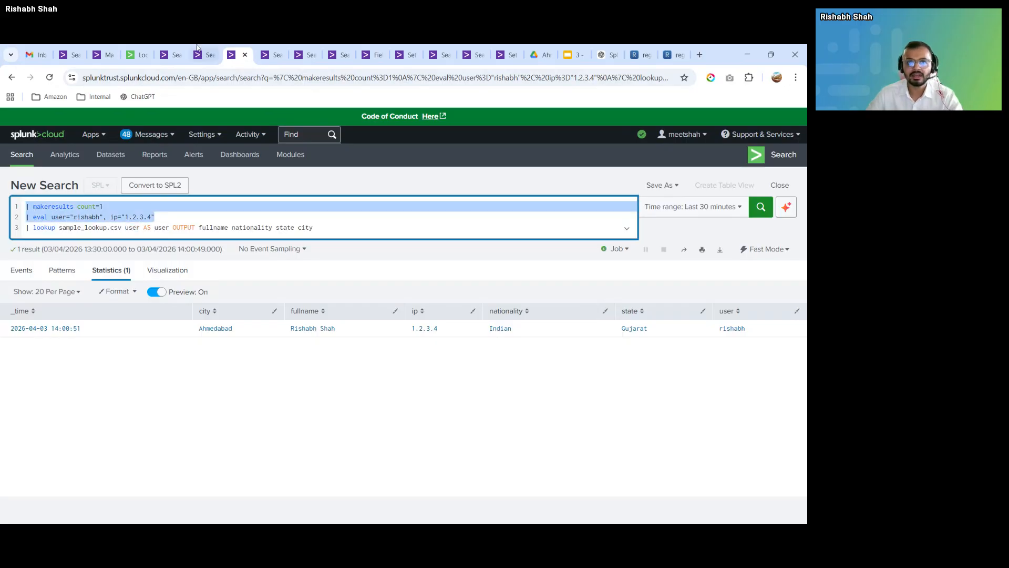
- Review the inputlookup sample_lookup.csv results and the plain makeresults search, and return to the search with the lookup line
left_click(174, 60)
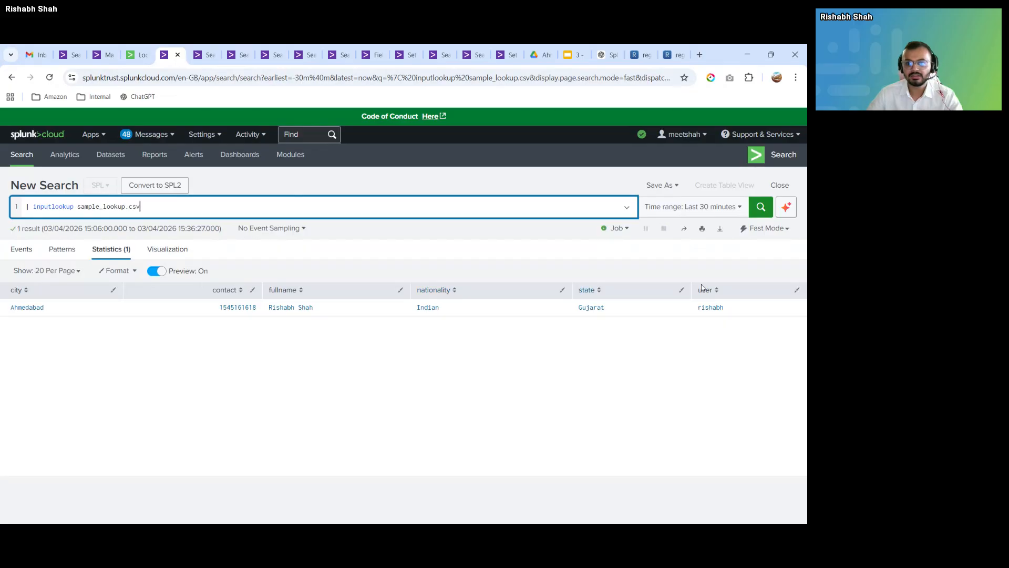
left_click(212, 60)
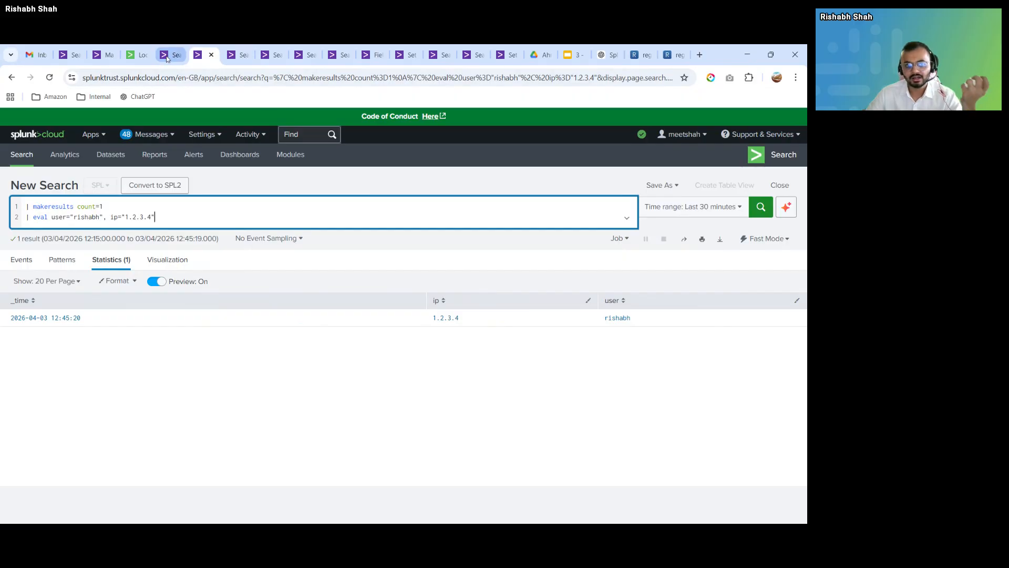
left_click(265, 54)
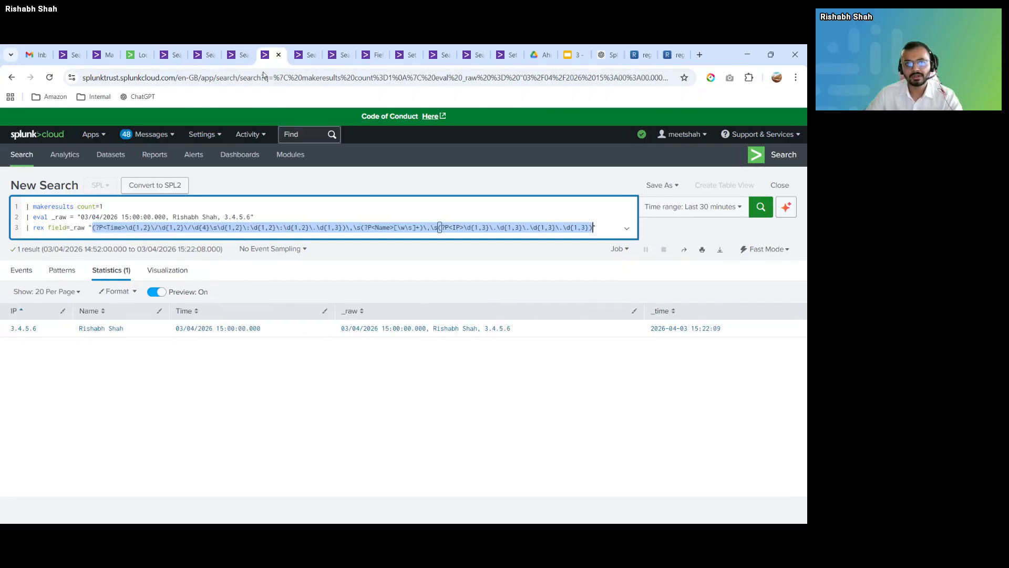
left_click(233, 57)
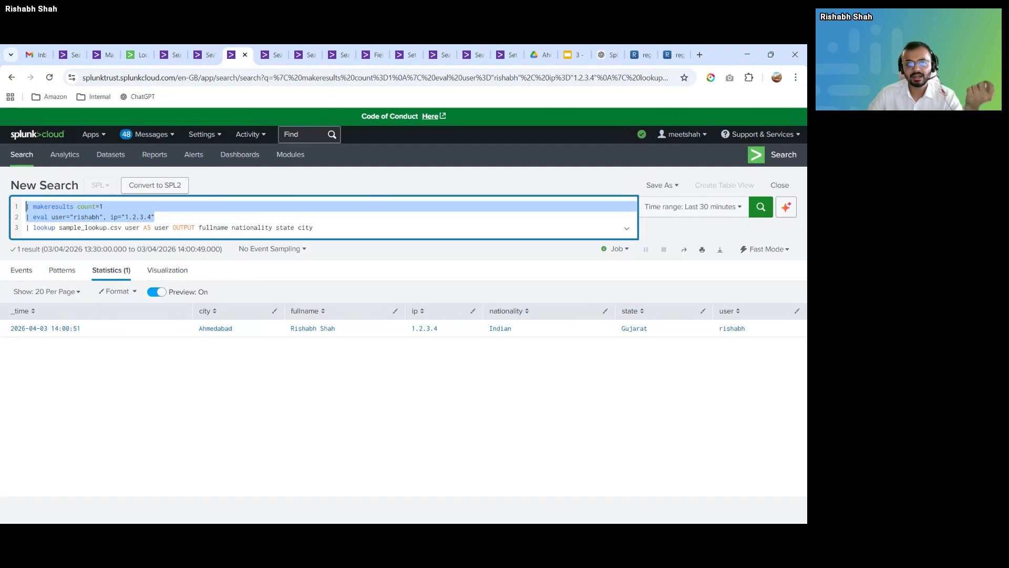
- Highlight the user fields in the lookup and eval lines, and the OUTPUT fields fullname nationality state city
double_click(134, 227)
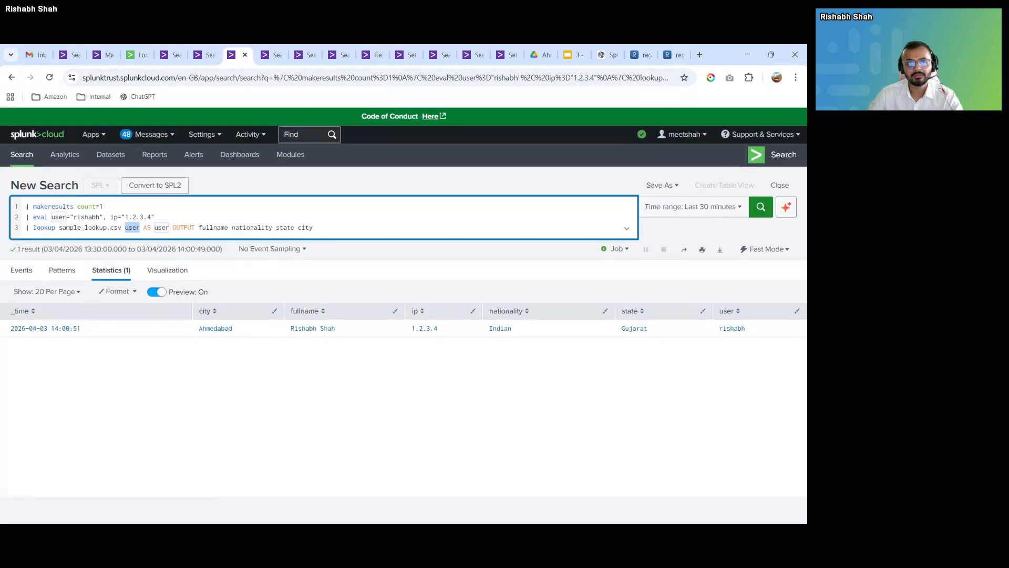
double_click(157, 228)
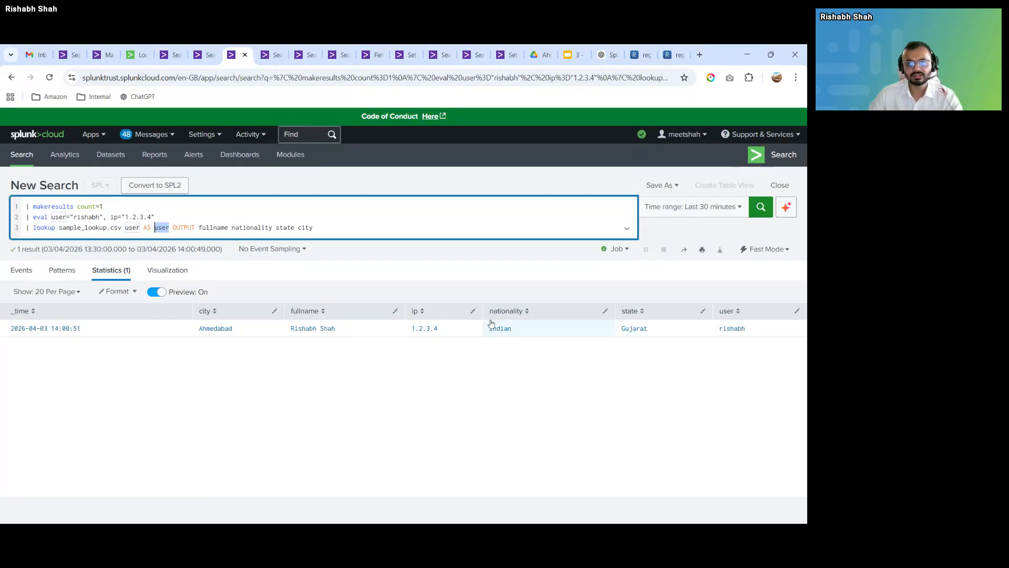
double_click(59, 217)
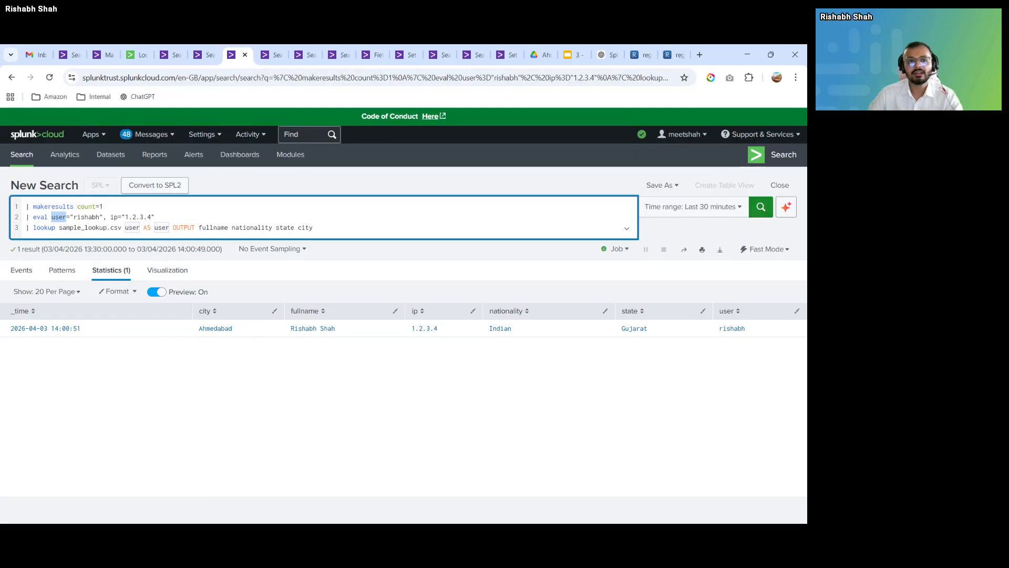
left_click_drag(199, 227, 314, 227)
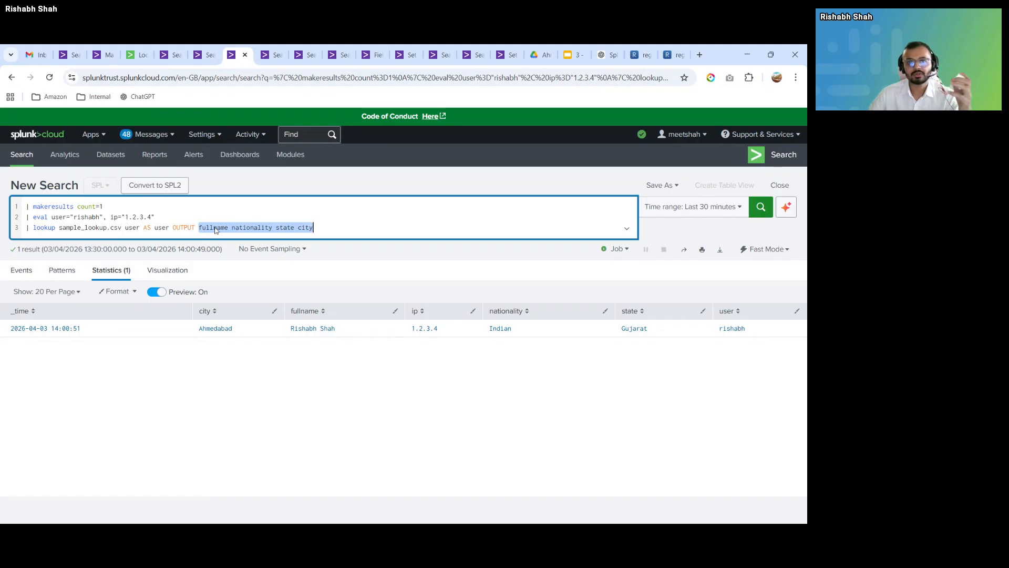
- Rerun the lookup search and highlight the city, state and fullname values in the result row
left_click(326, 231)
key("Return")
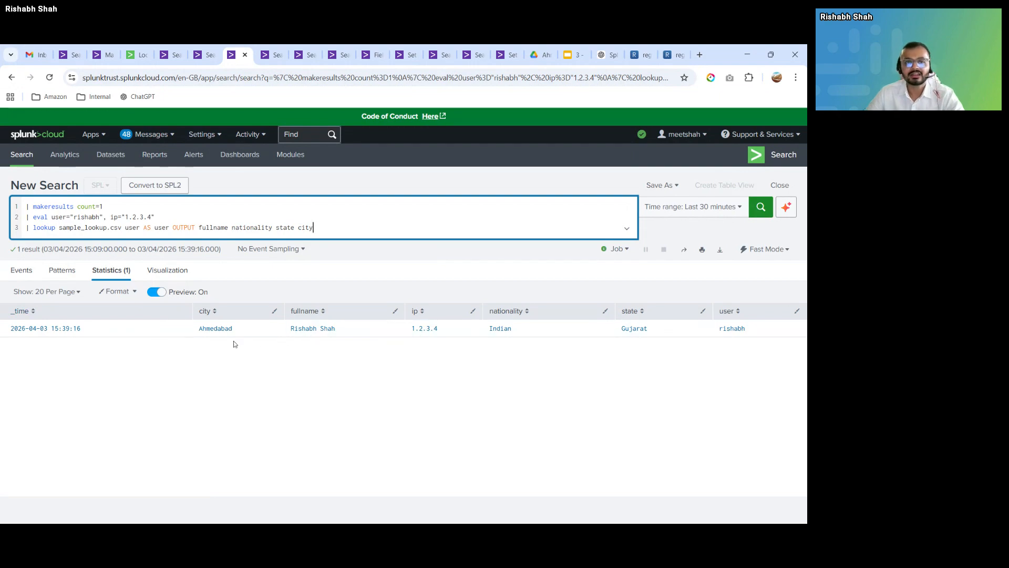
double_click(221, 329)
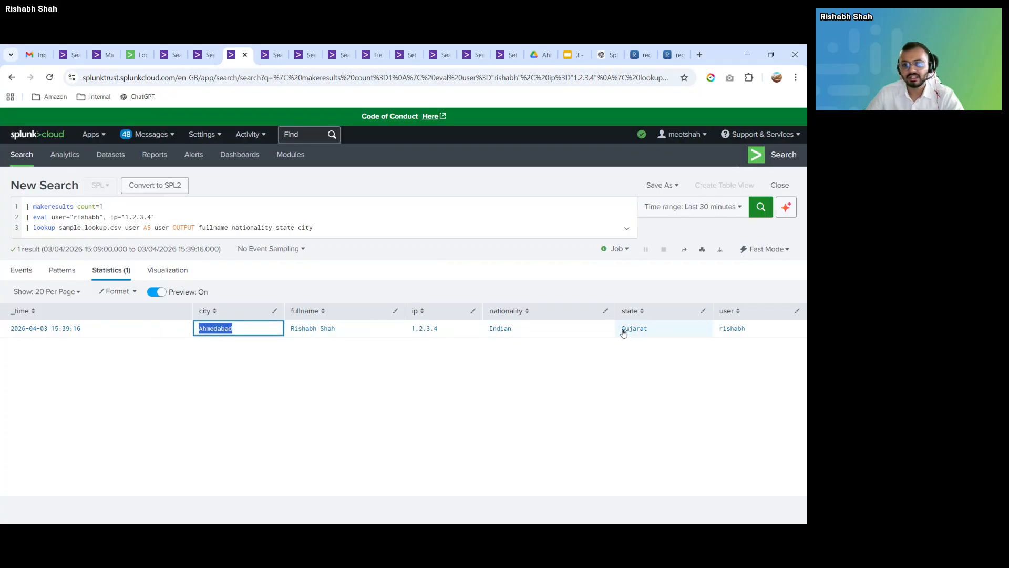
left_click_drag(623, 330, 653, 329)
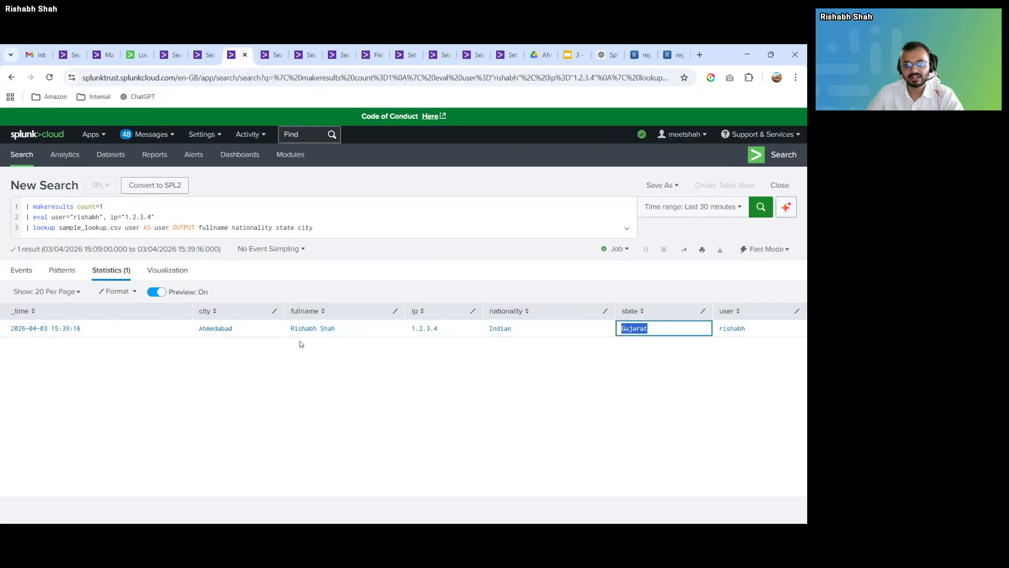
left_click_drag(290, 329, 336, 329)
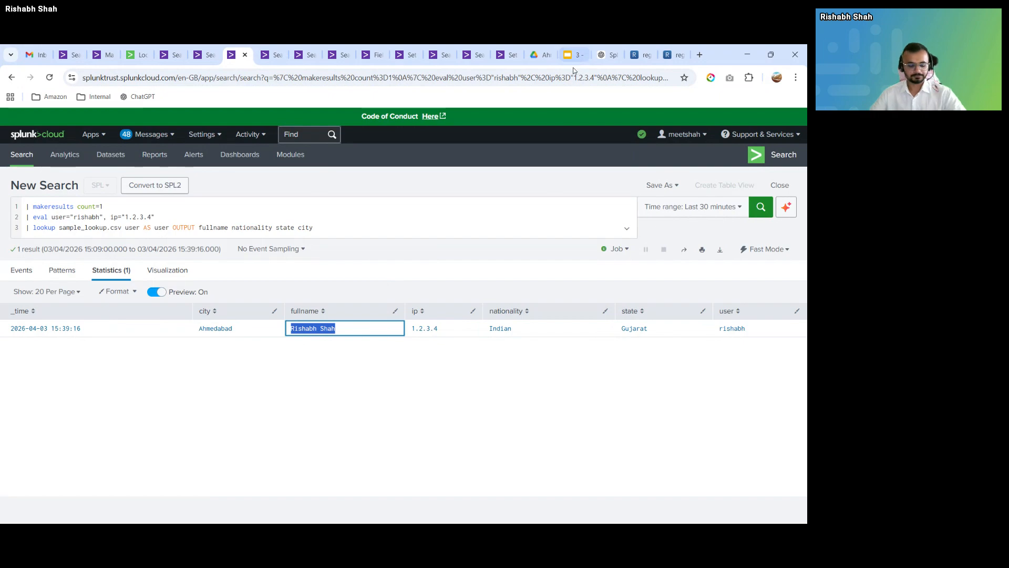
- Switch to Google Slides, present from the CSV Lookups slide and advance to the Knowledge Objects – Tags & Event Types slide
key("alt+Tab")
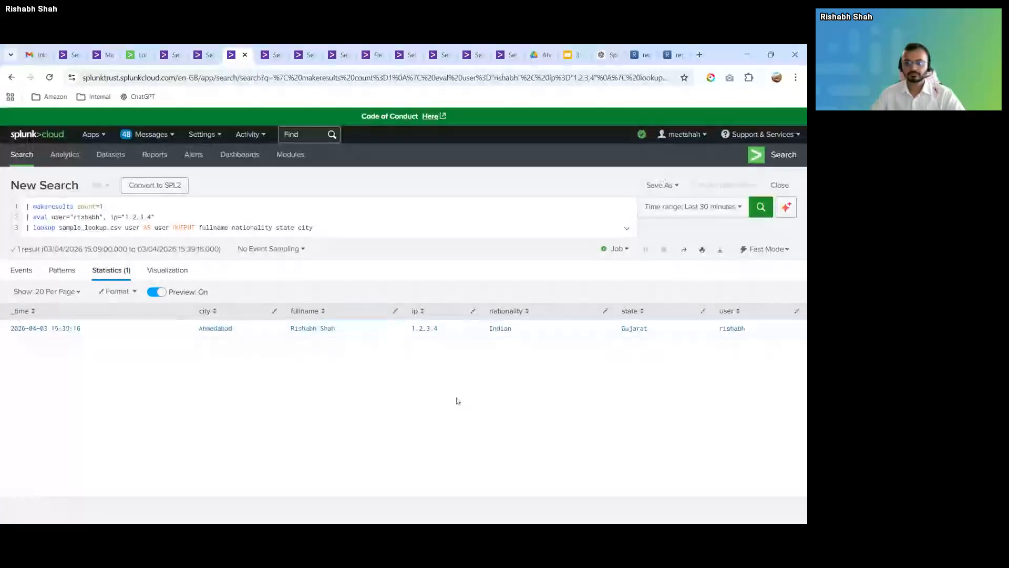
left_click(573, 55)
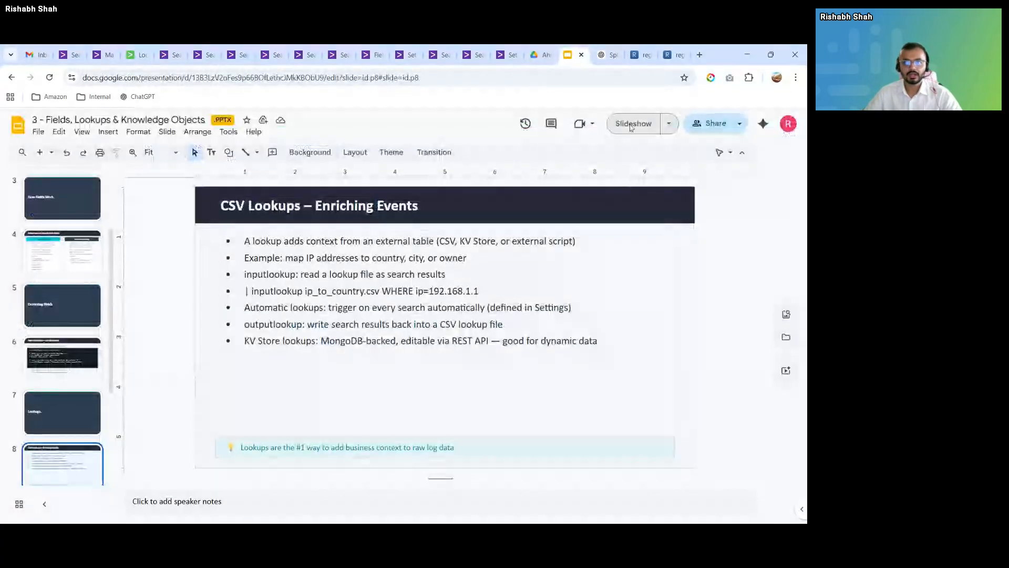
left_click(633, 123)
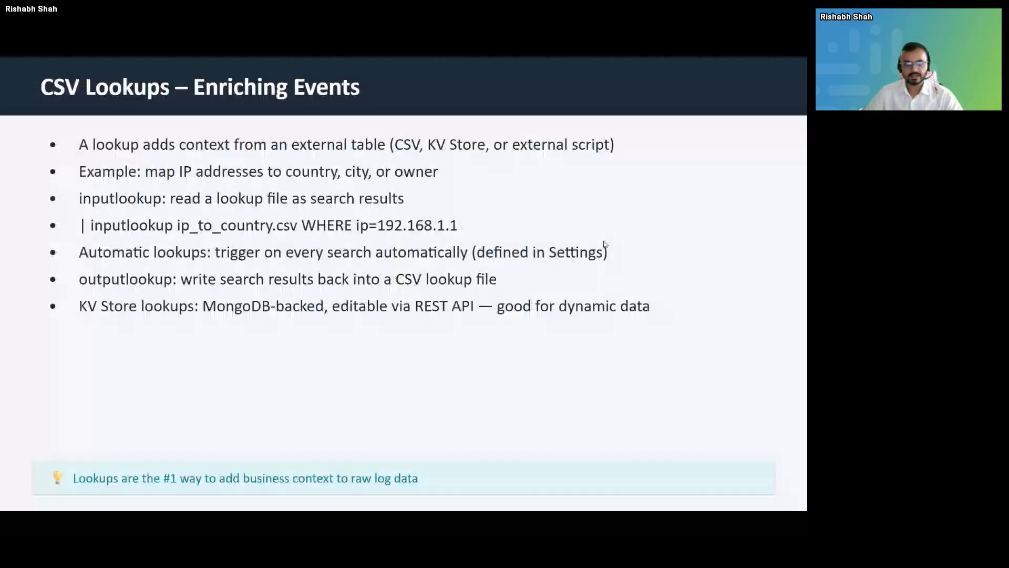
key("Right")
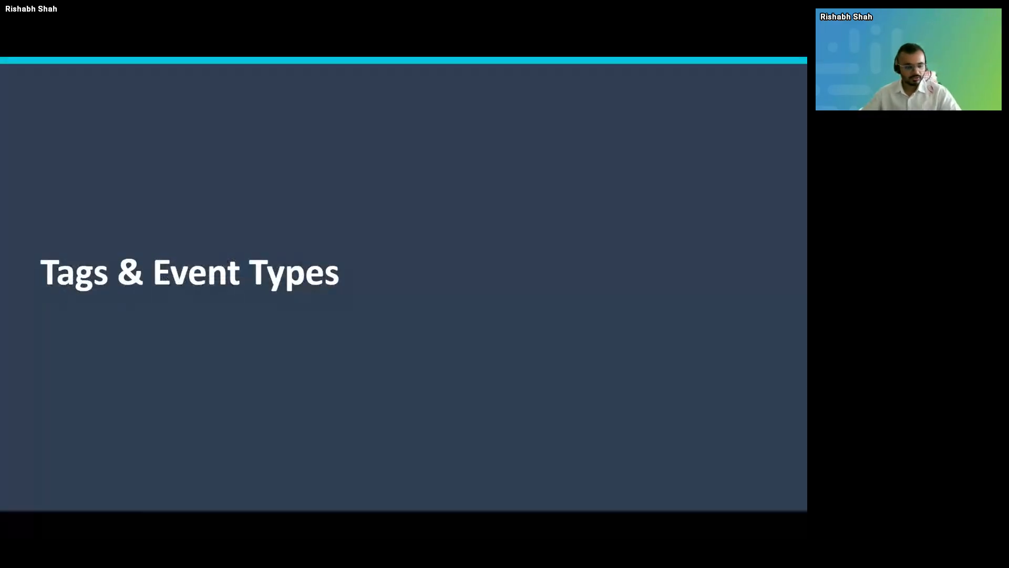
key("Right")
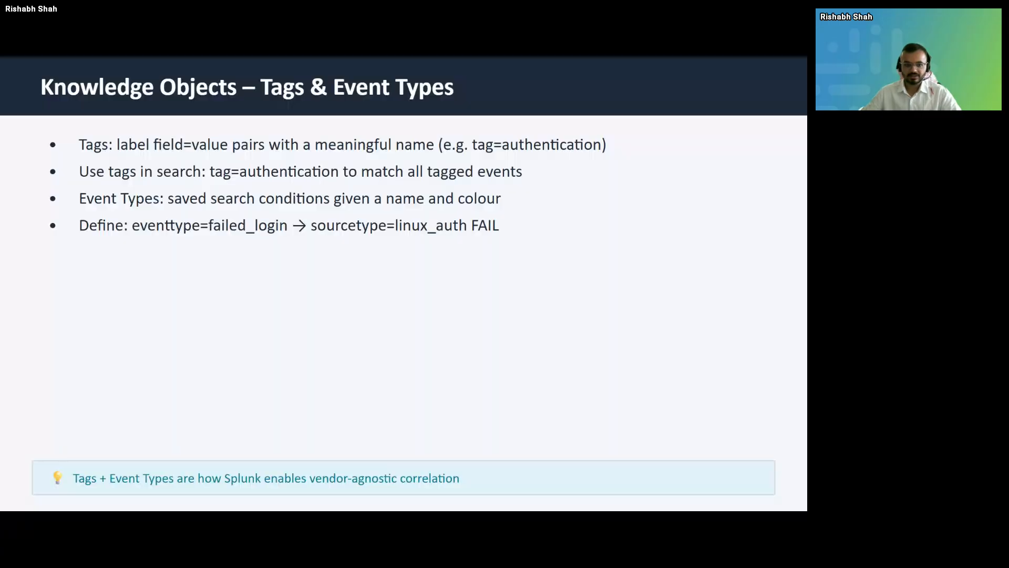
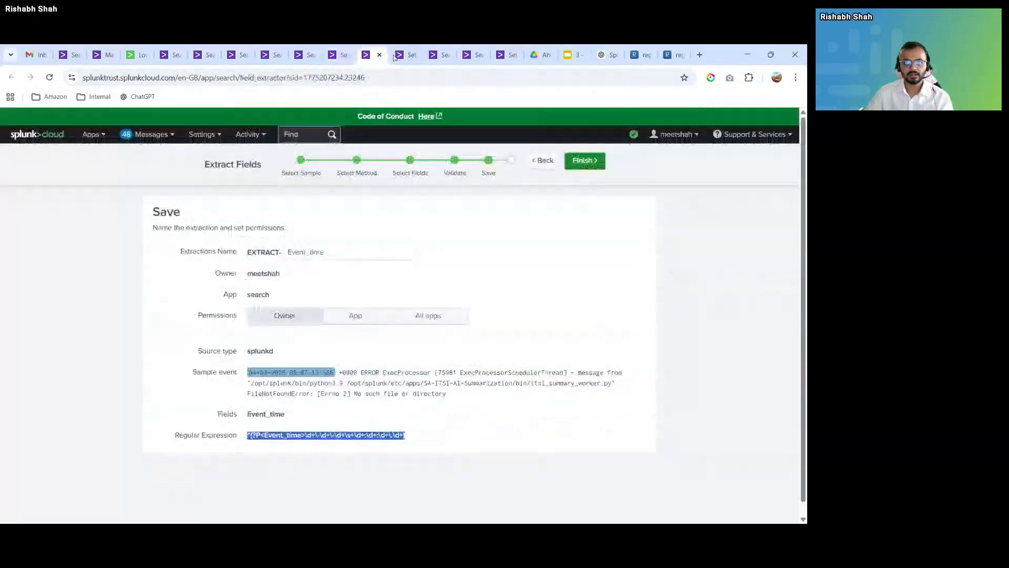
- In Splunk, open the index=_internal sourcetype=splunkd search that filters by tag and highlight tag=indexers in the query
left_click(405, 55)
left_click(436, 55)
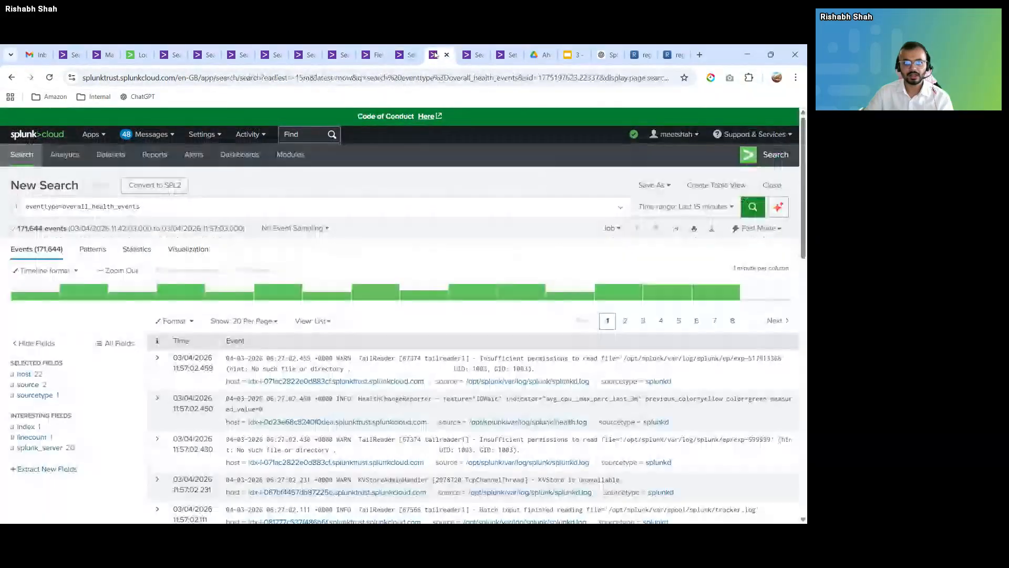
left_click(478, 55)
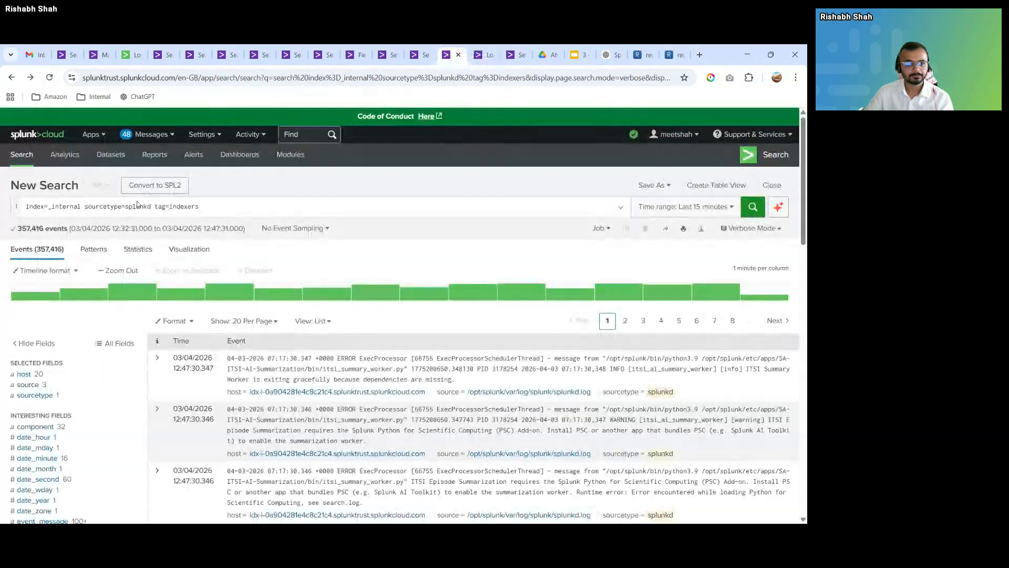
left_click_drag(152, 206, 199, 206)
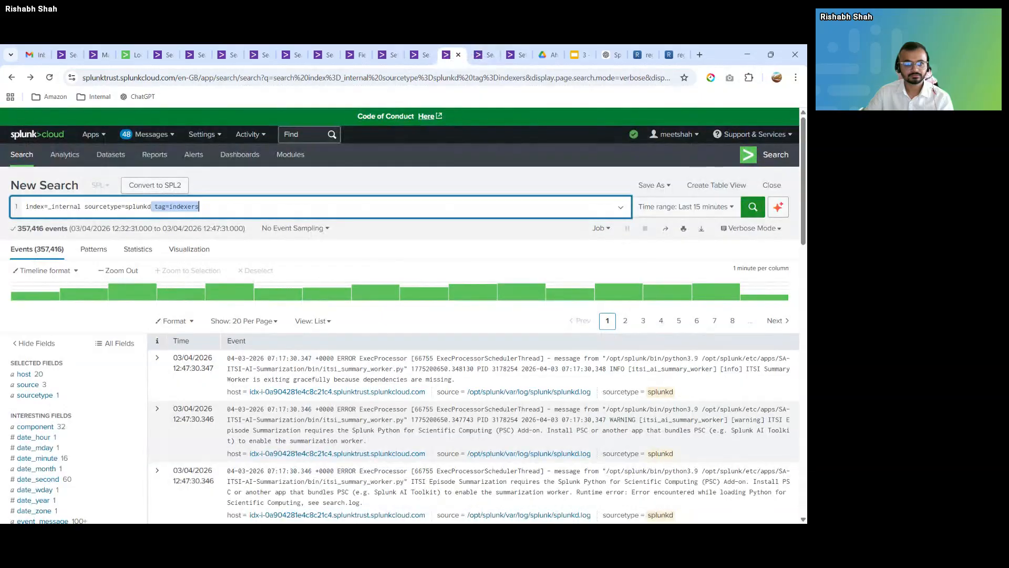
- Rerun the search without tag=indexers and highlight the license_usage.log and metrics.log paths among the source field's values
key("BackSpace")
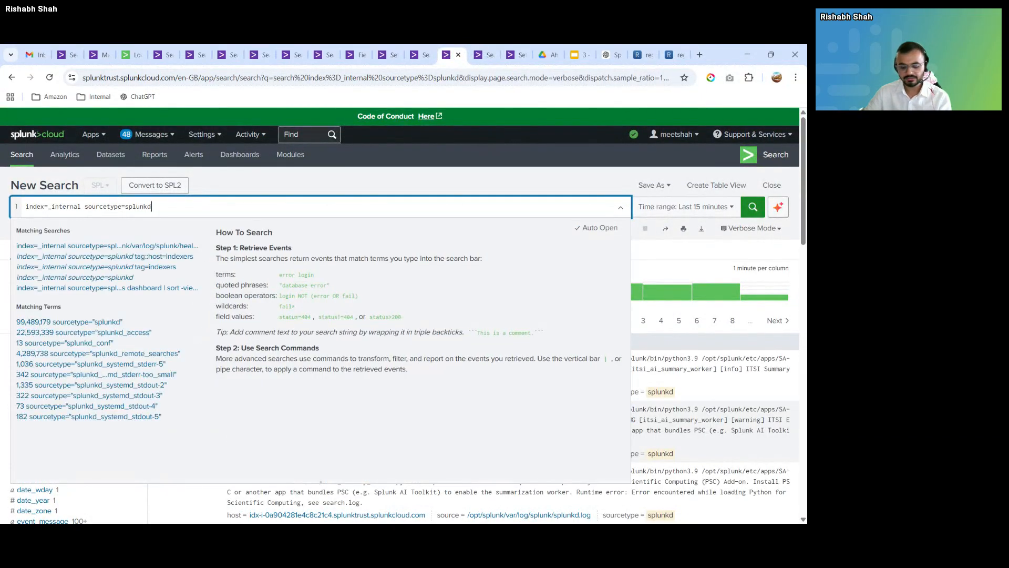
key("Return")
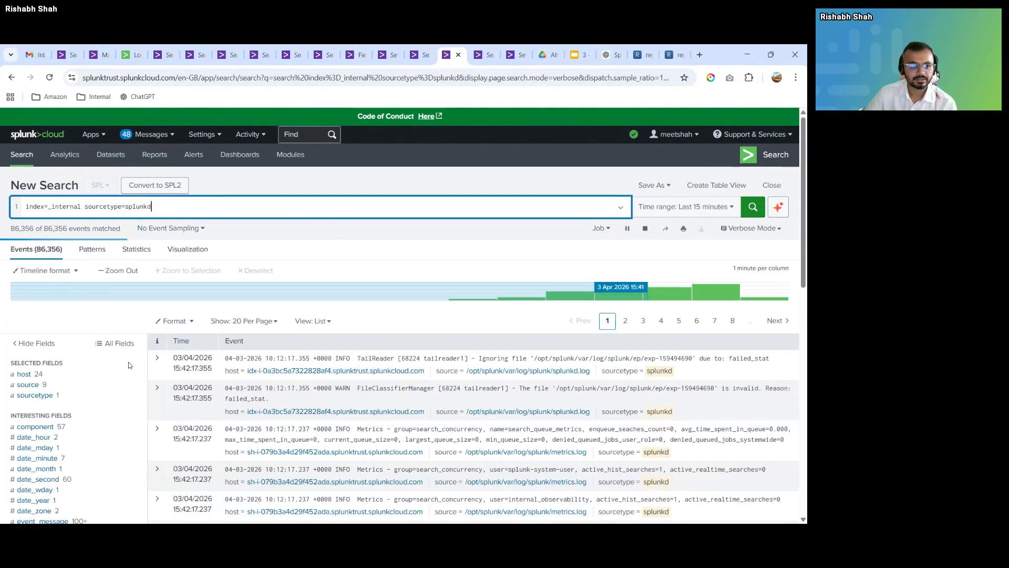
left_click(32, 384)
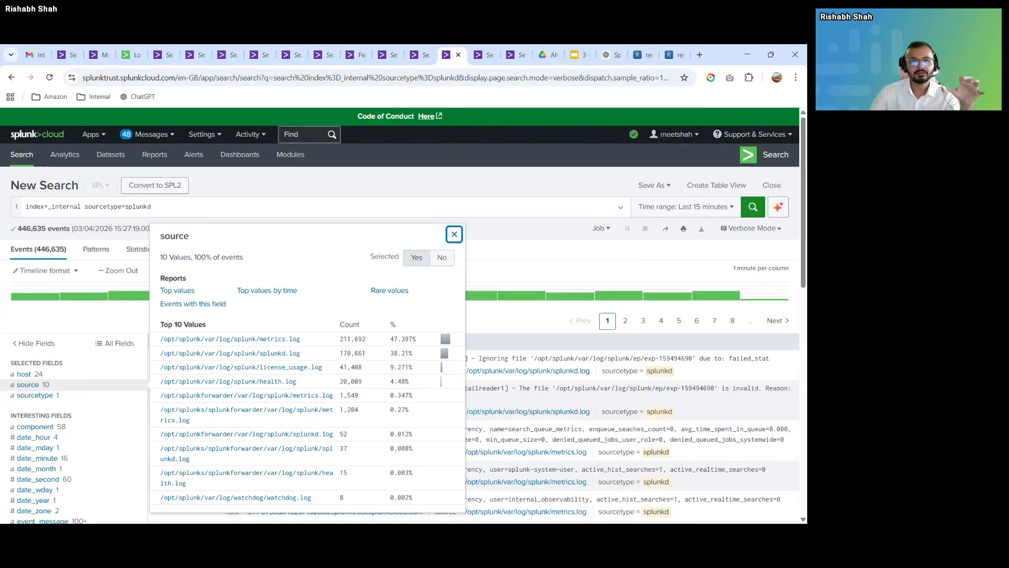
left_click_drag(326, 368, 160, 367)
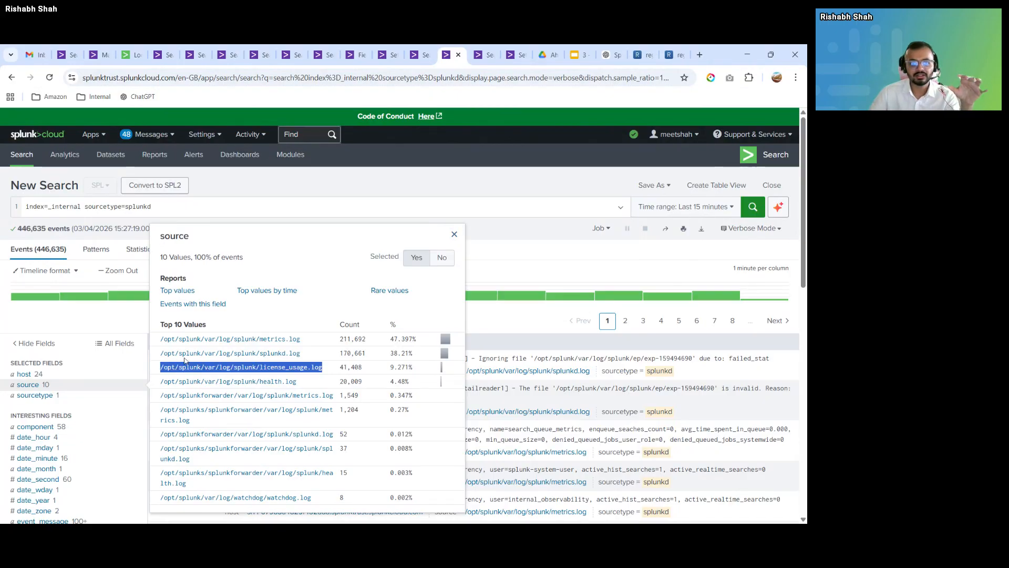
left_click_drag(304, 340, 160, 341)
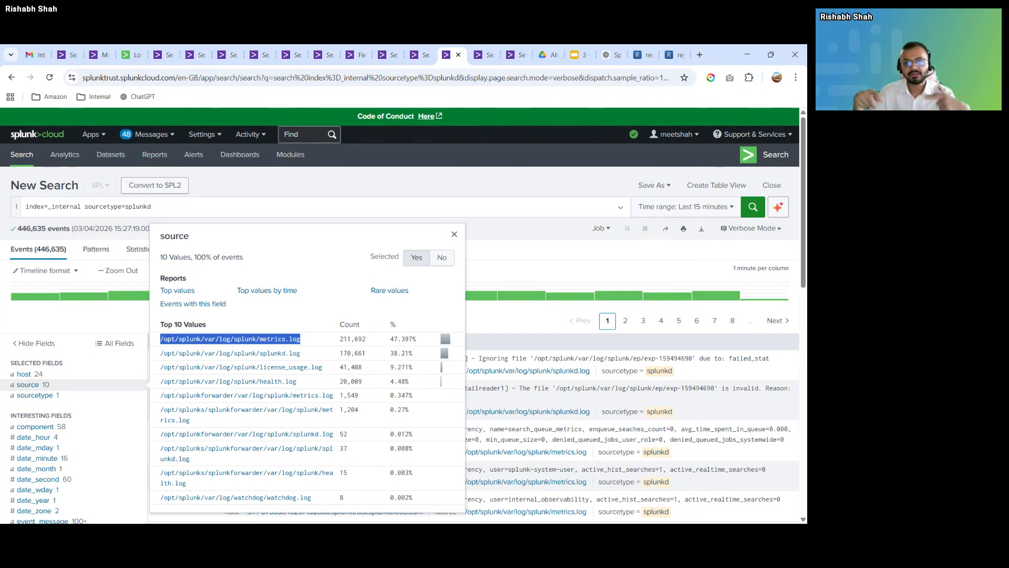
- Open the Event types settings page in a separate browser tab beside the search and start a new event type
left_click(313, 154)
left_click(202, 134)
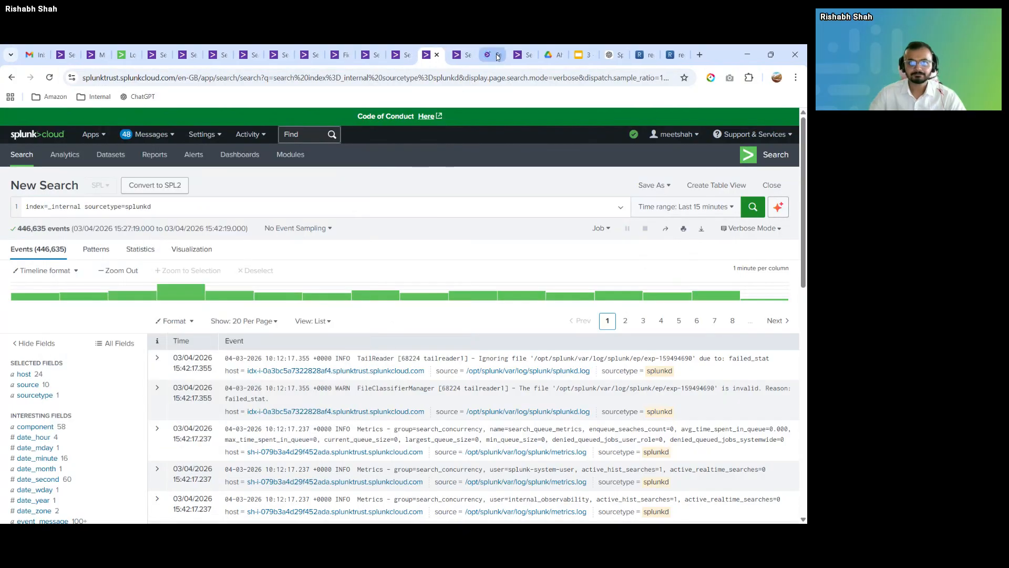
left_click_drag(497, 58, 461, 59)
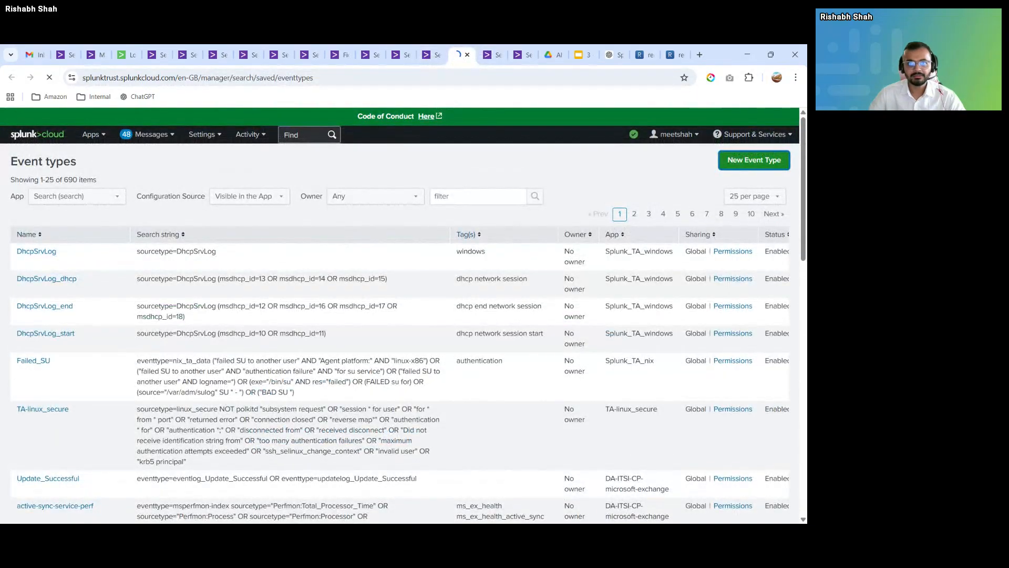
- Copy the query index=_internal sourcetype=splunkd from the search and return to the new event type form
left_click(434, 57)
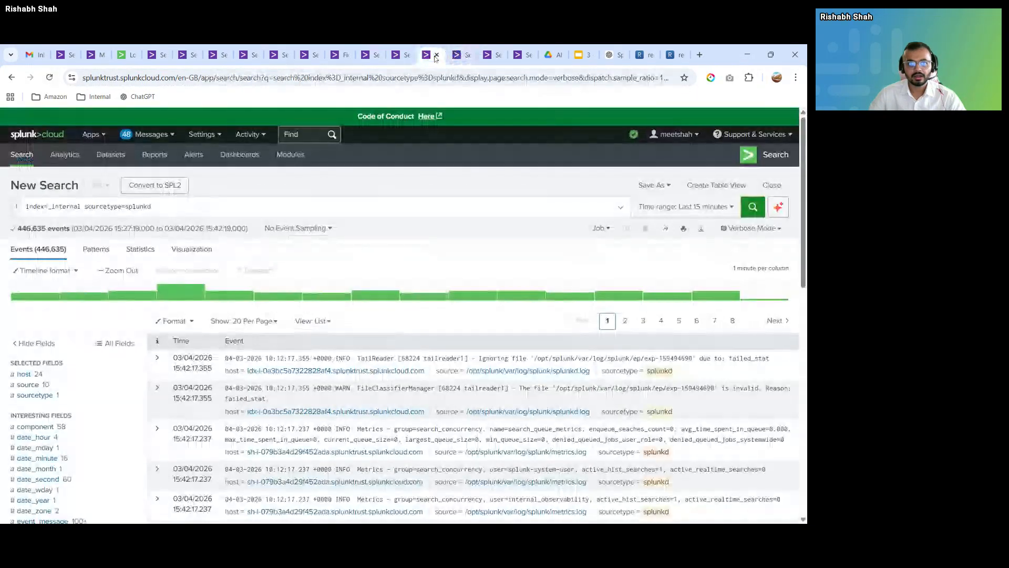
left_click_drag(152, 207, 25, 206)
key("ctrl+c")
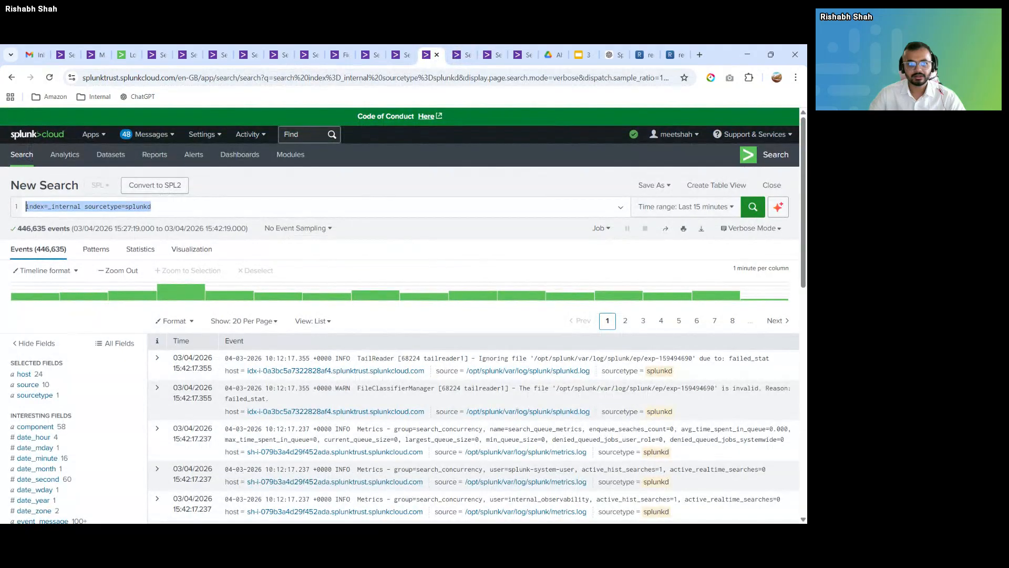
key("ctrl+Tab")
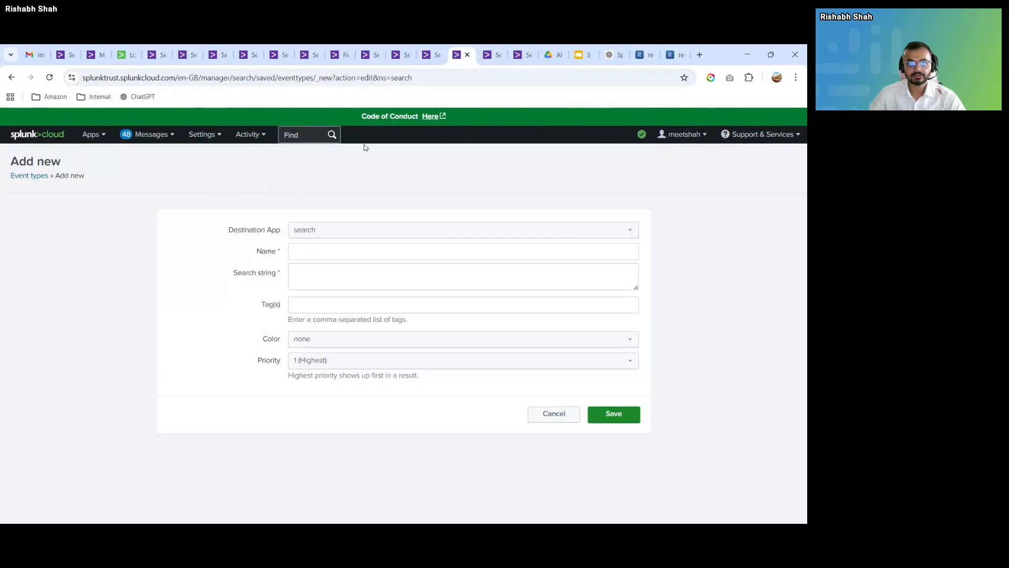
- Name the event type overall_license_events and start its search string with index=_internal sourcetype=splunkd
left_click(346, 257)
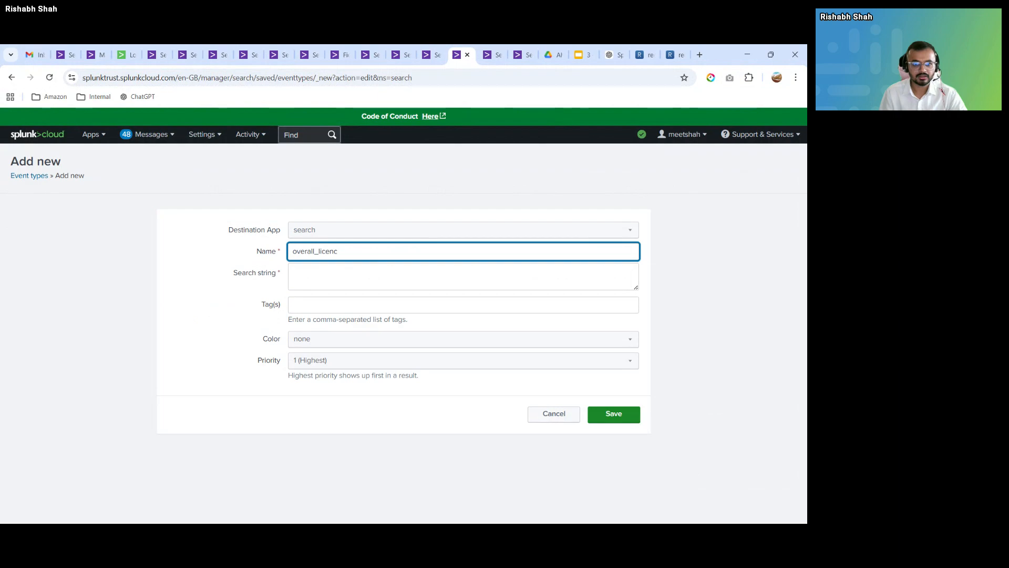
type("se")
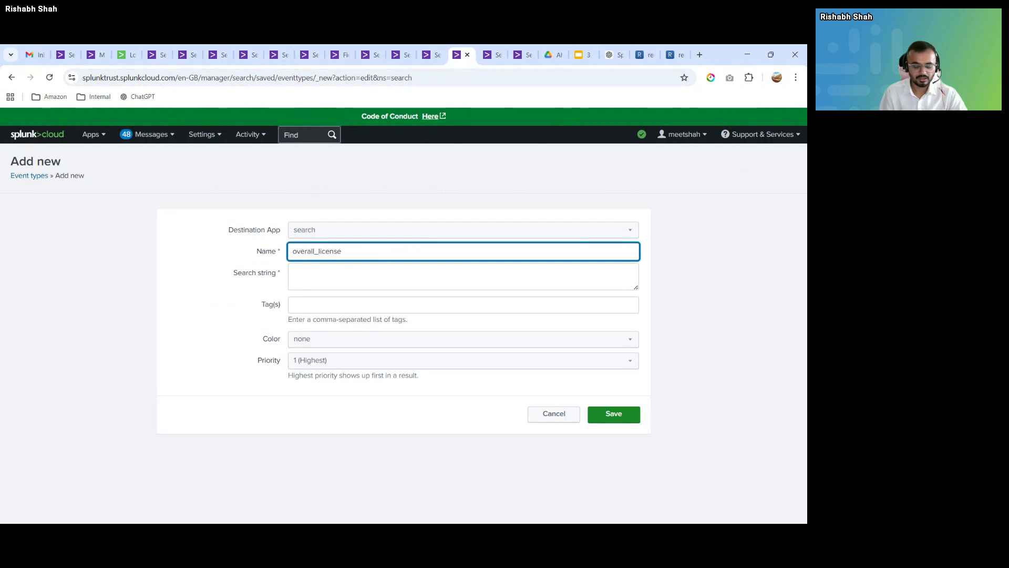
type("_events")
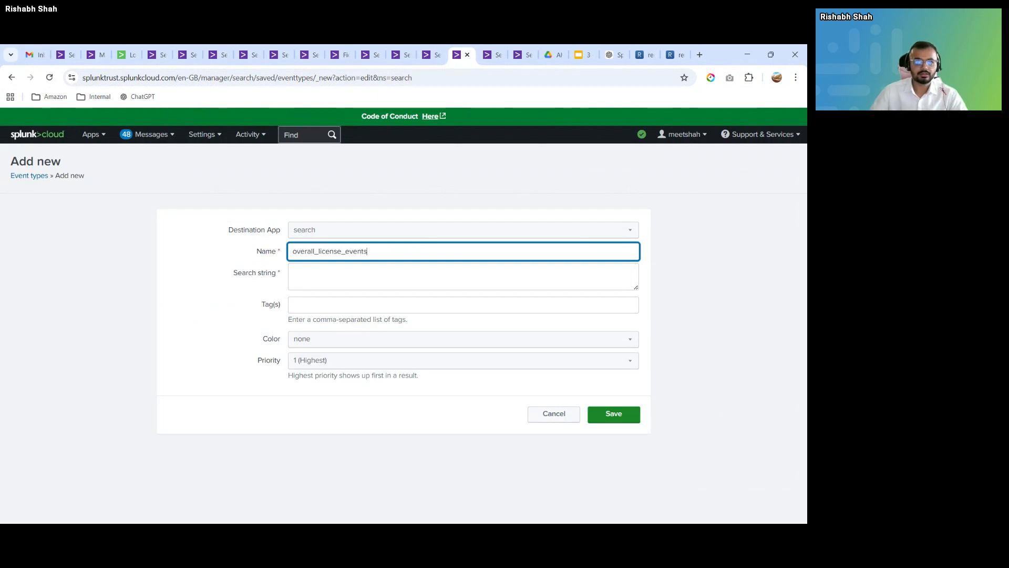
left_click(463, 276)
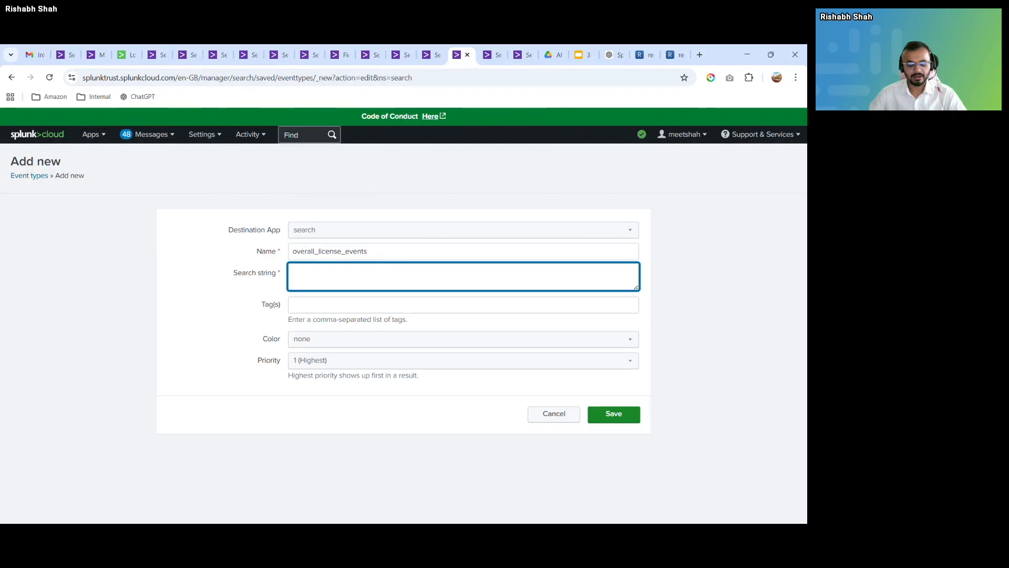
key("ctrl+v")
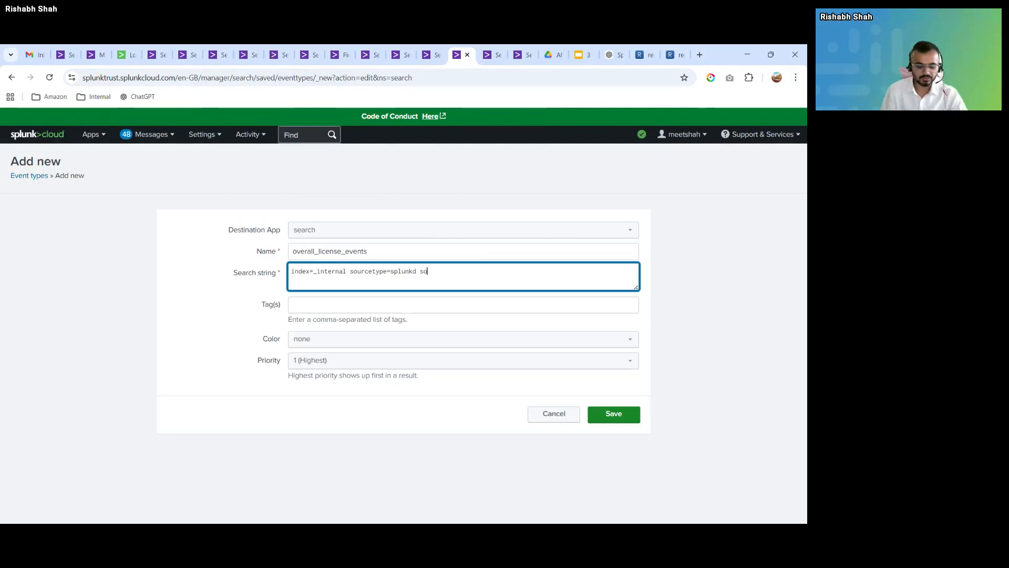
- Return to the splunkd search and copy the path /opt/splunk/var/log/splunk/metrics.log from the source field's values
left_click(426, 55)
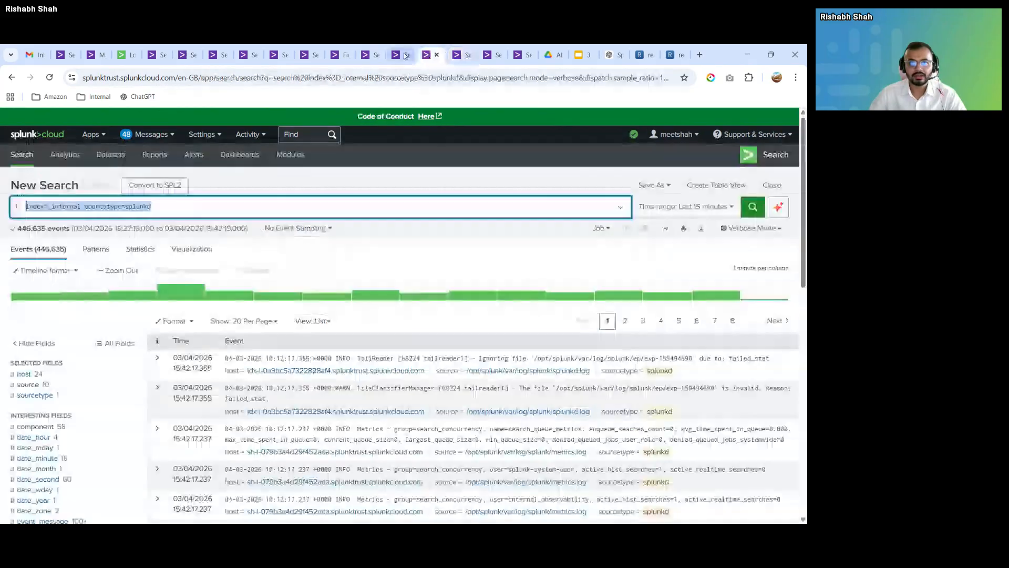
left_click(405, 56)
left_click(427, 55)
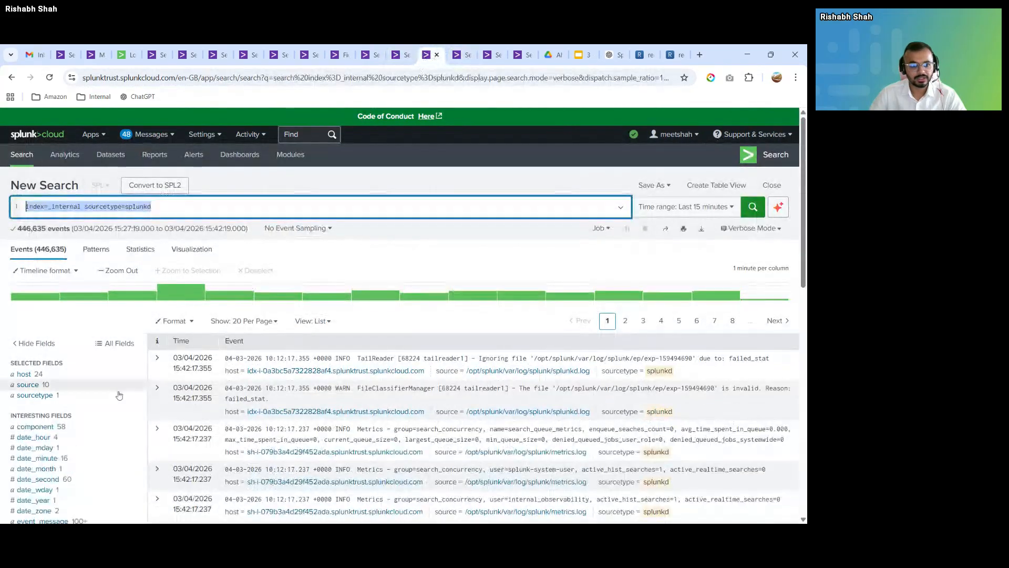
left_click(28, 384)
mouse_move(172, 339)
left_mouse_down()
mouse_move(255, 353)
mouse_move(300, 339)
mouse_move(161, 340)
left_mouse_up()
key("ctrl+c")
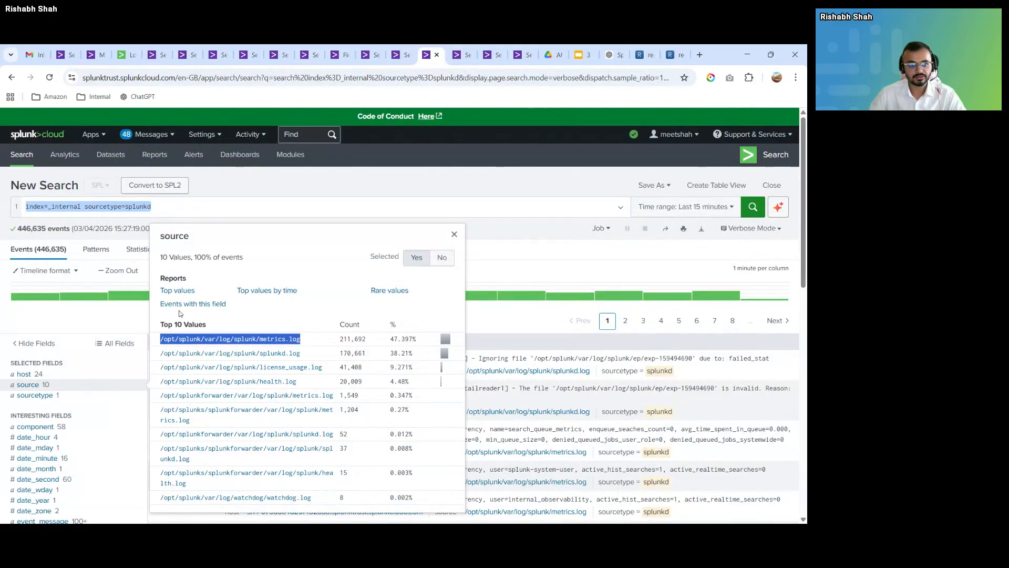
- Extend the query with source IN ("/opt/splunk/var/log/splunk/metrics.log",""), leaving the second value empty
left_click(26, 206)
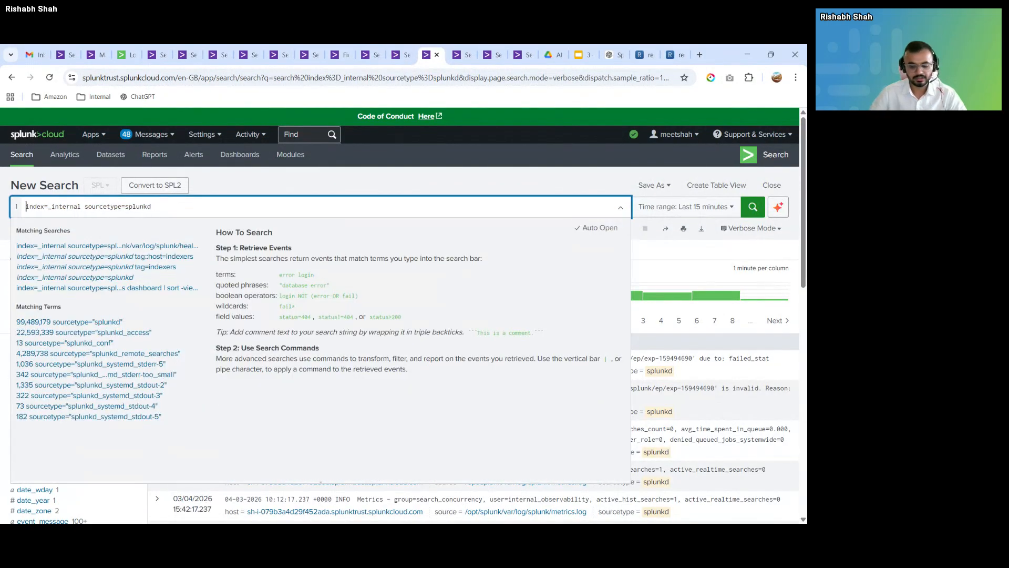
left_click(219, 205)
type("so")
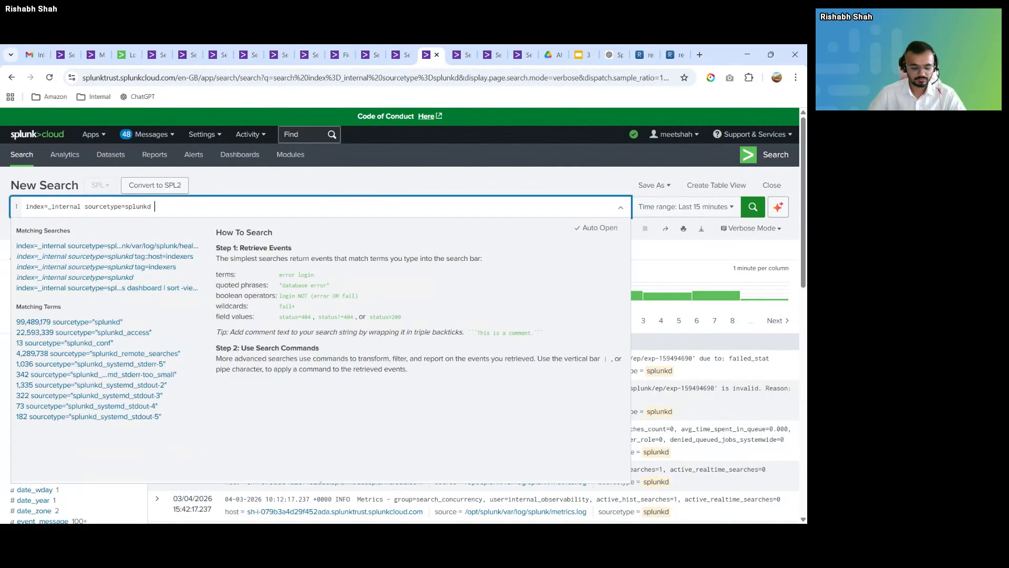
type("ur")
type("ce ")
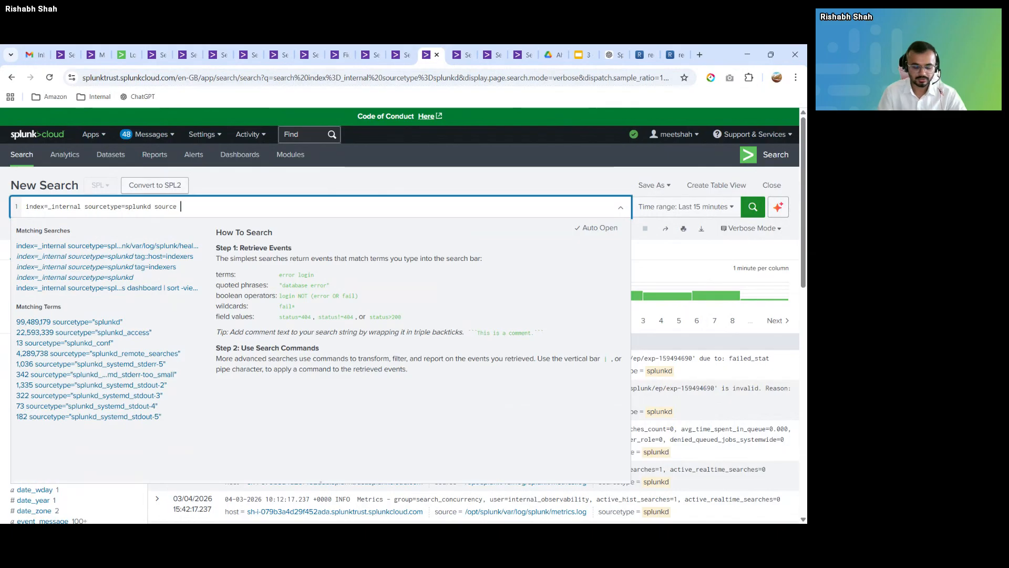
type("IN (")
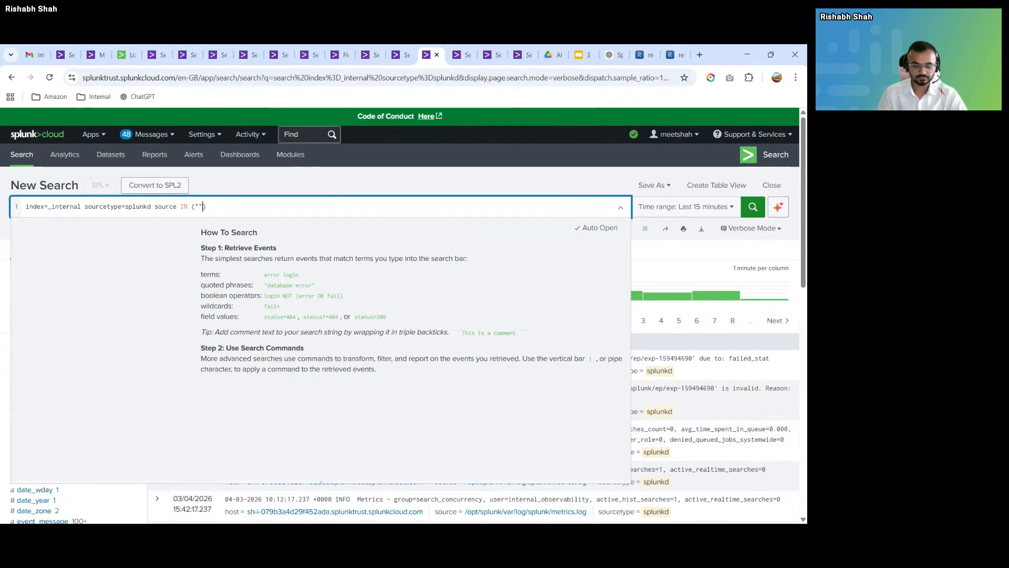
type("\"")
key("ctrl+v")
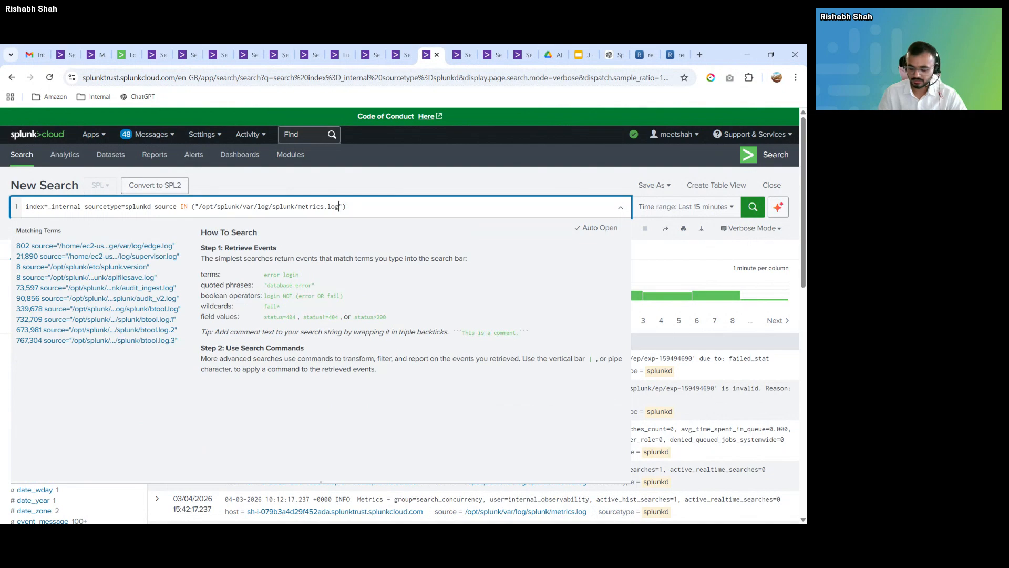
key("Right")
type(",\"")
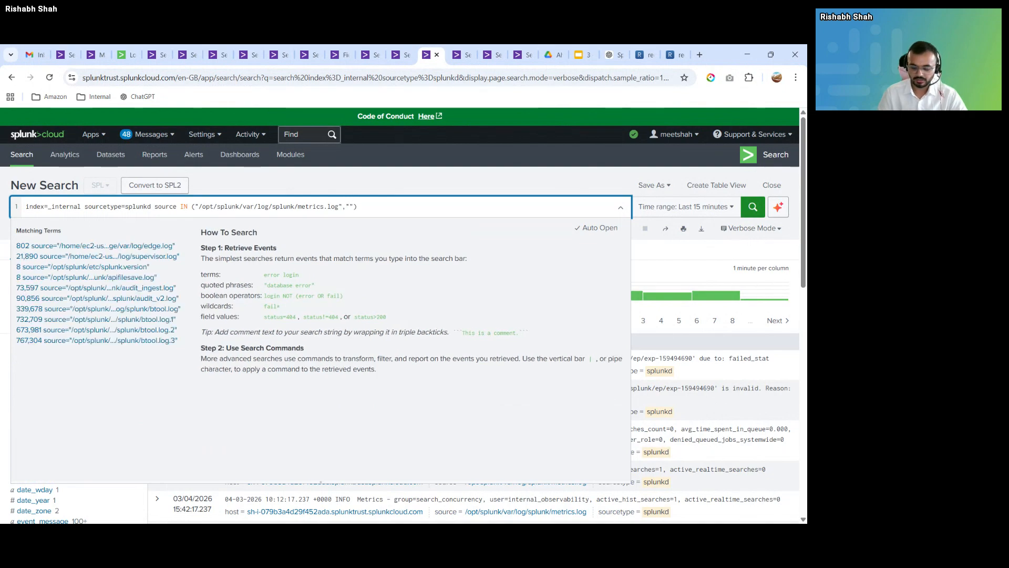
key("Return")
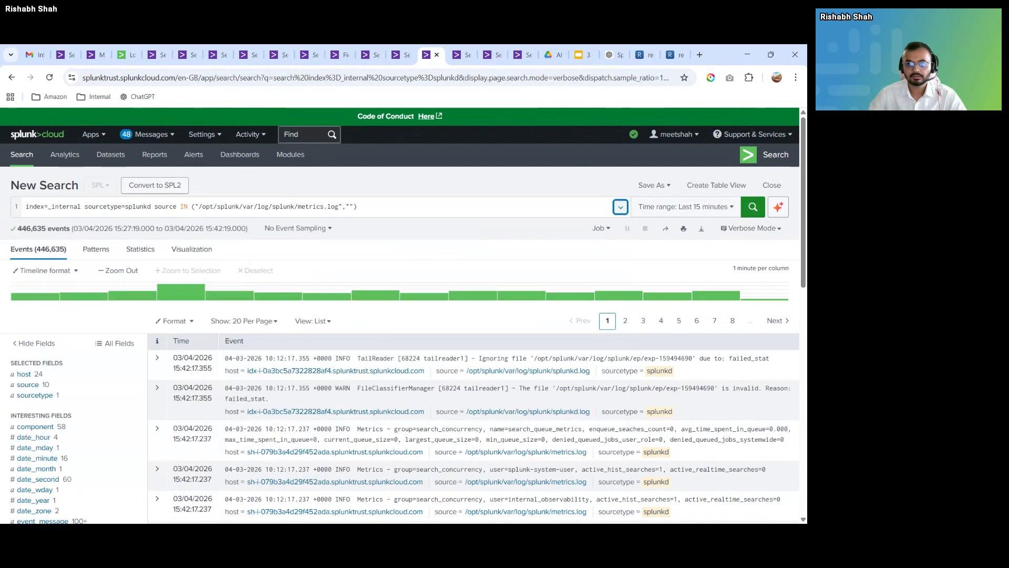
- Copy /opt/splunk/var/log/splunk/license_usage.log from the source values into the second value of the IN list
left_click(28, 384)
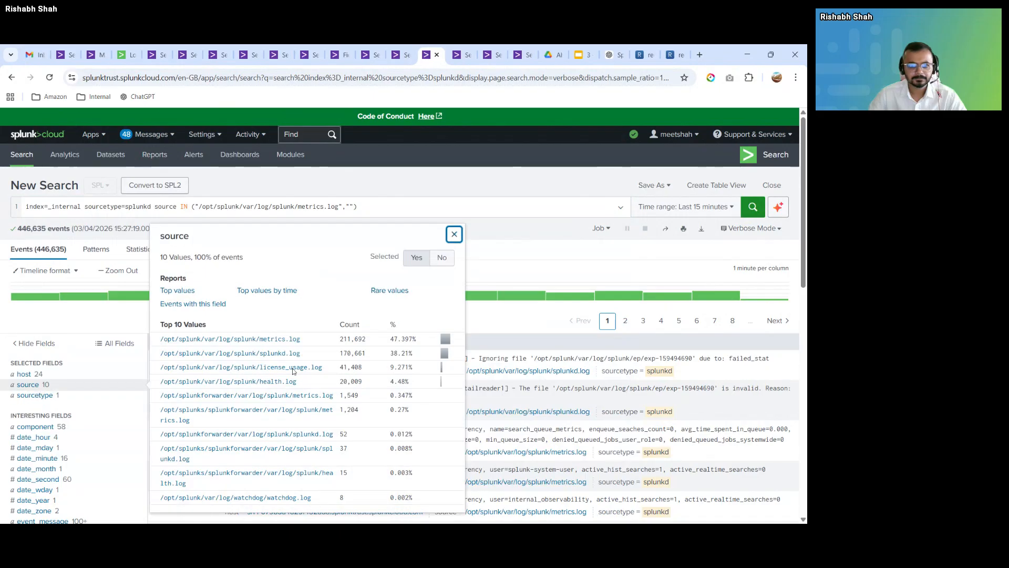
left_click_drag(323, 370, 161, 373)
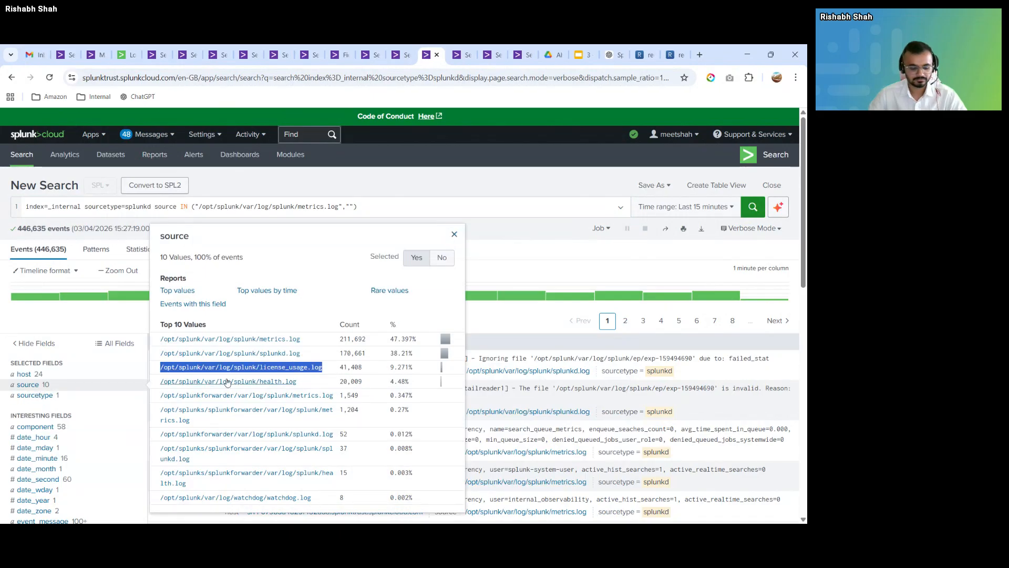
key("ctrl+c")
left_click(349, 207)
key("ctrl+v")
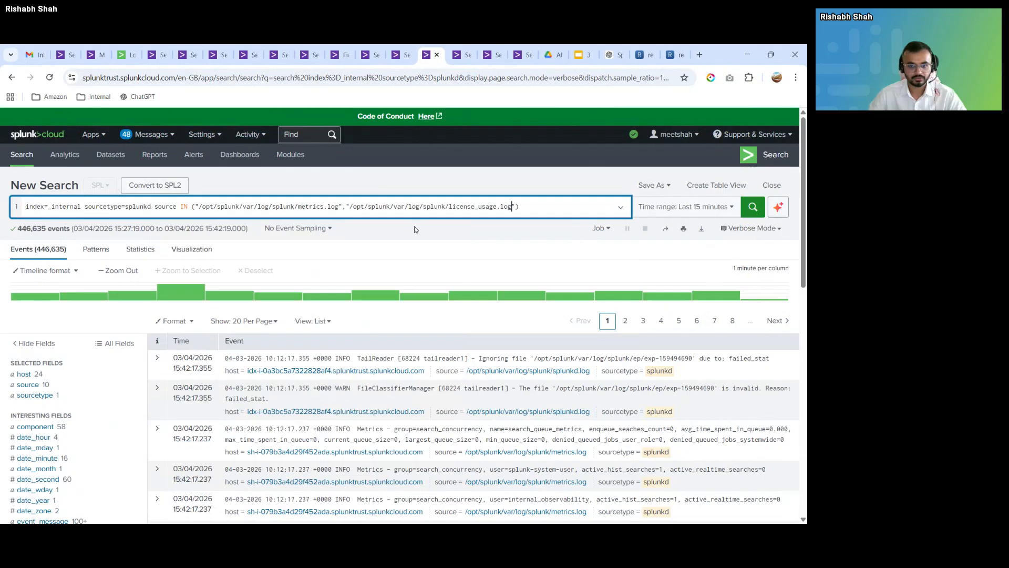
- Run the search filtered by the two log sources and check the values of the source field
left_click(753, 207)
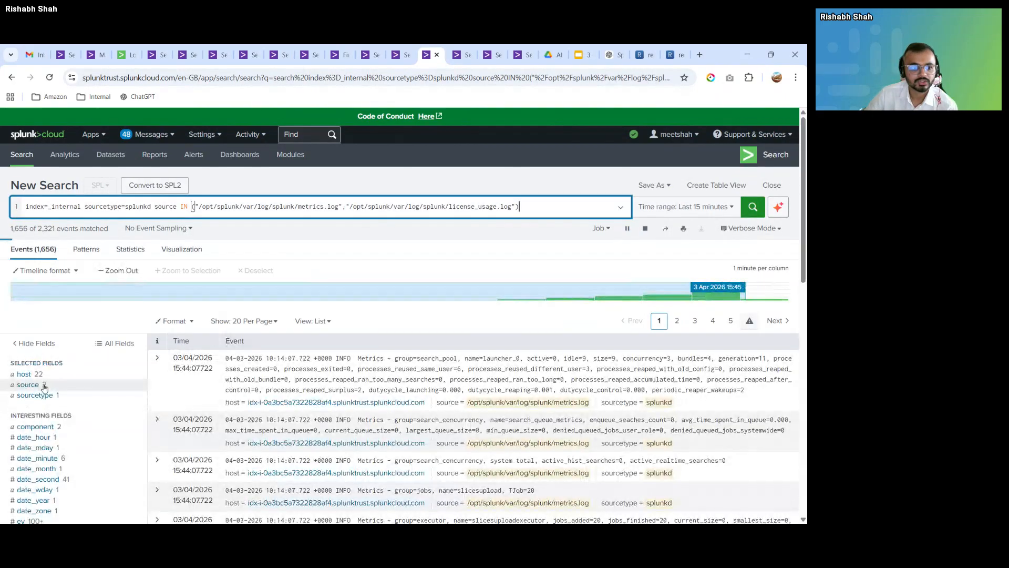
left_click(28, 384)
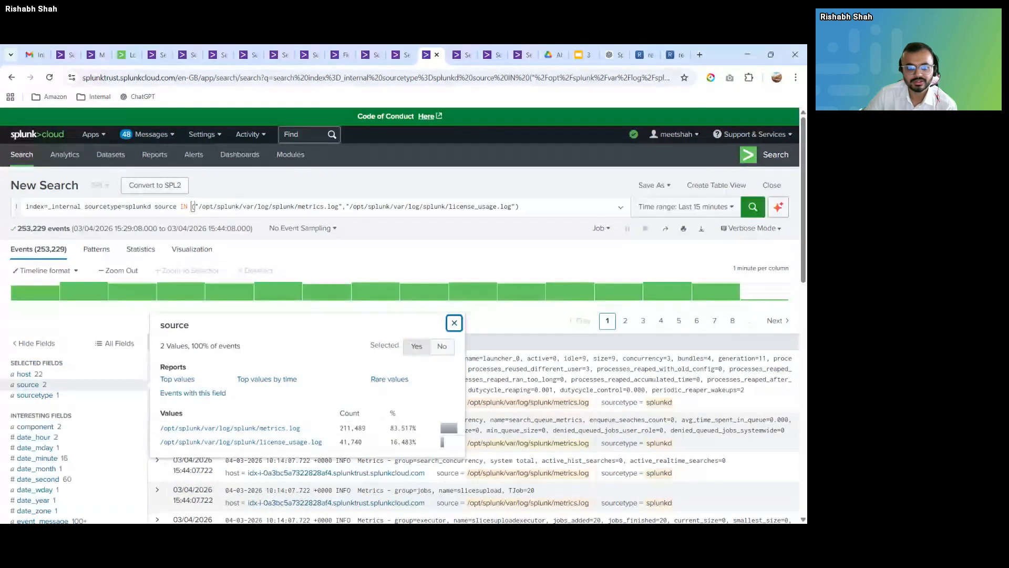
left_click(454, 322)
- Replace the event type's search string with the full query filtering source IN the metrics.log and license_usage.log paths
left_click(36, 206, "shift")
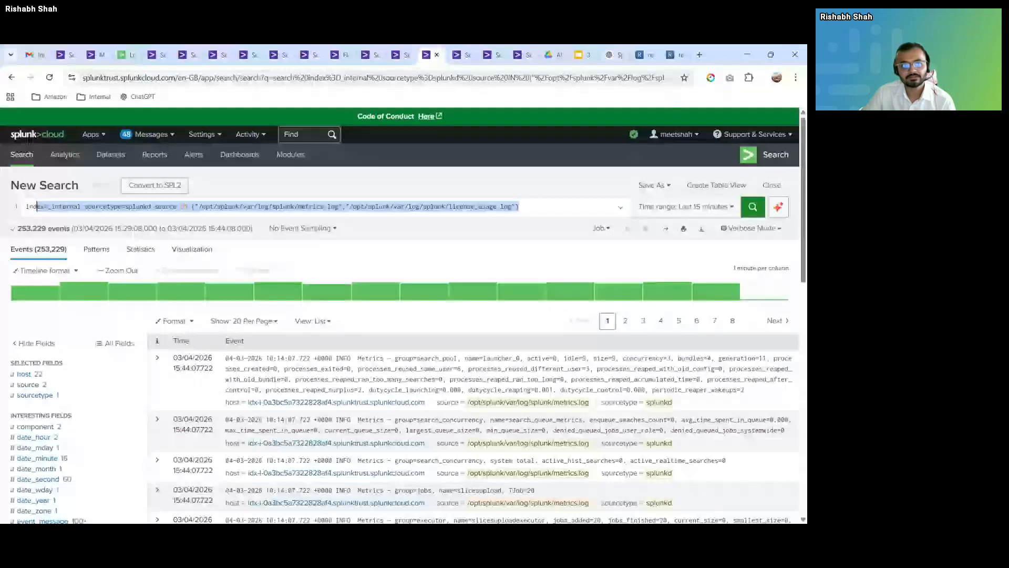
left_click_drag(37, 207, 24, 206)
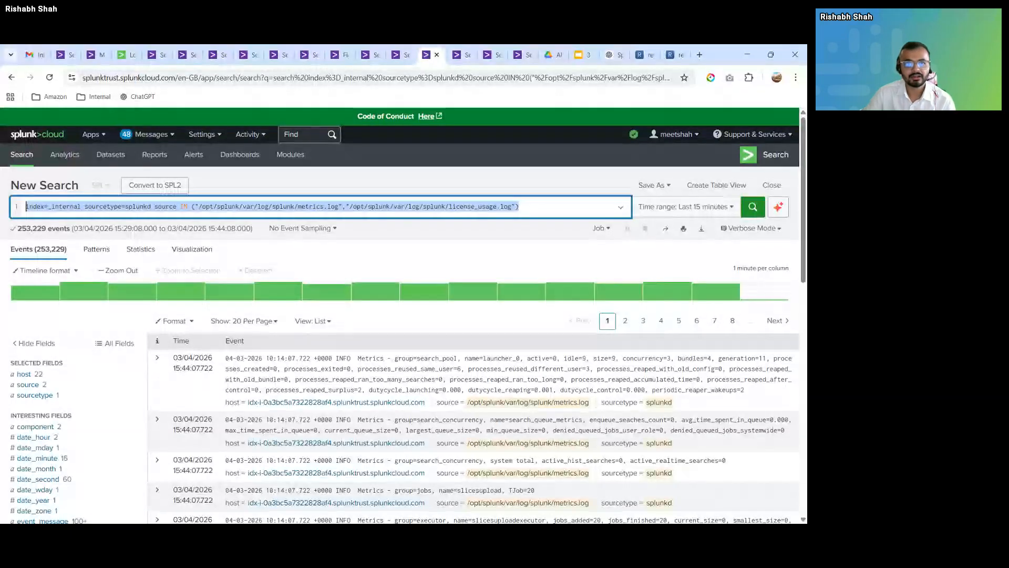
left_click(457, 55)
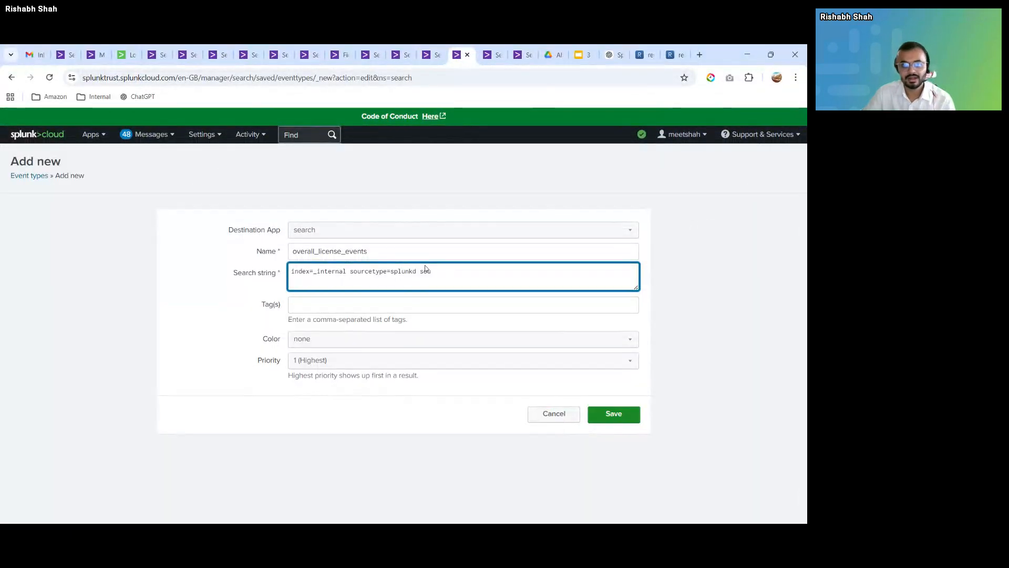
left_click_drag(431, 270, 291, 271)
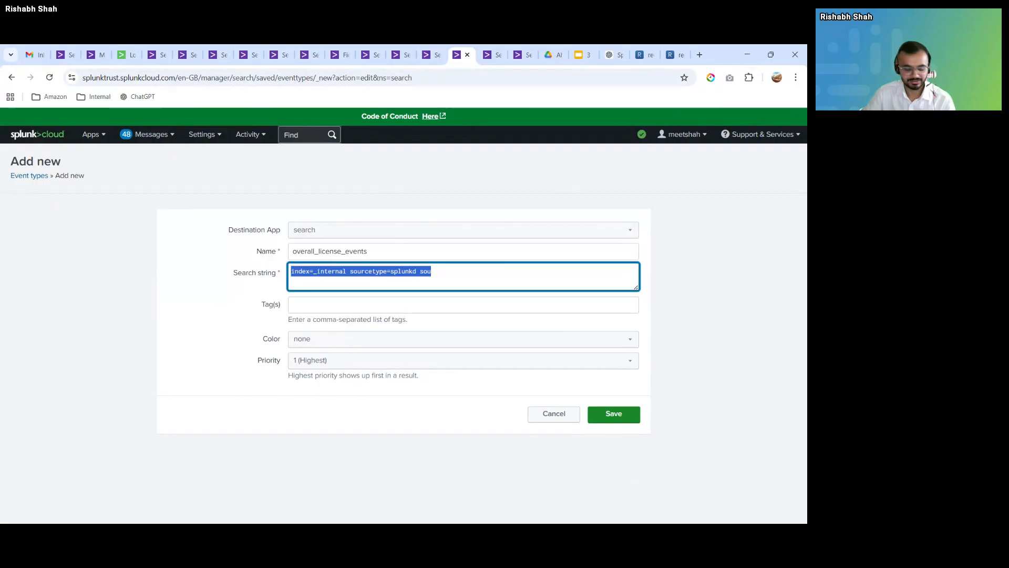
key("ctrl+v")
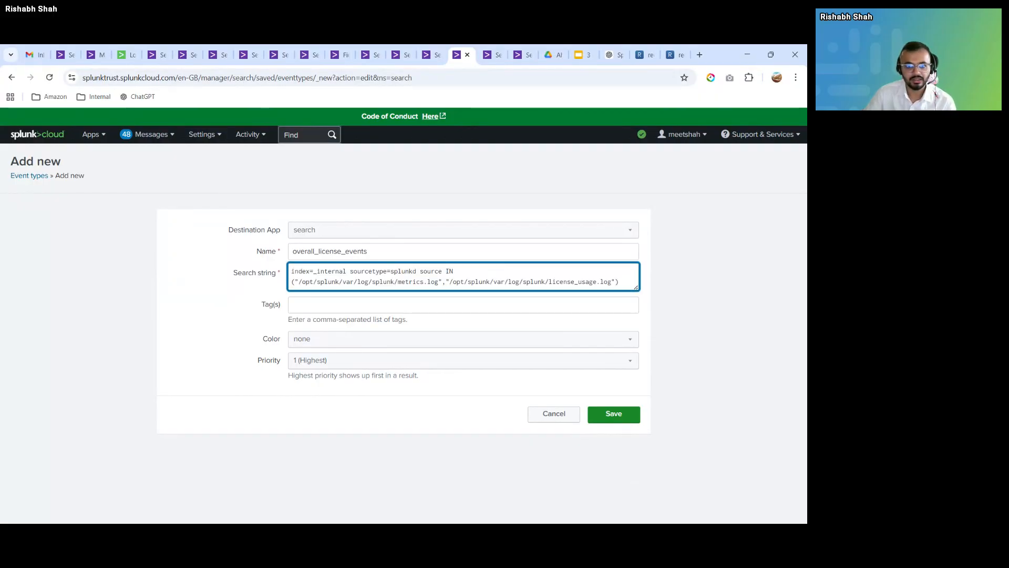
- Add the tag overall_license_events to the new event type, matching its name
left_click(463, 305)
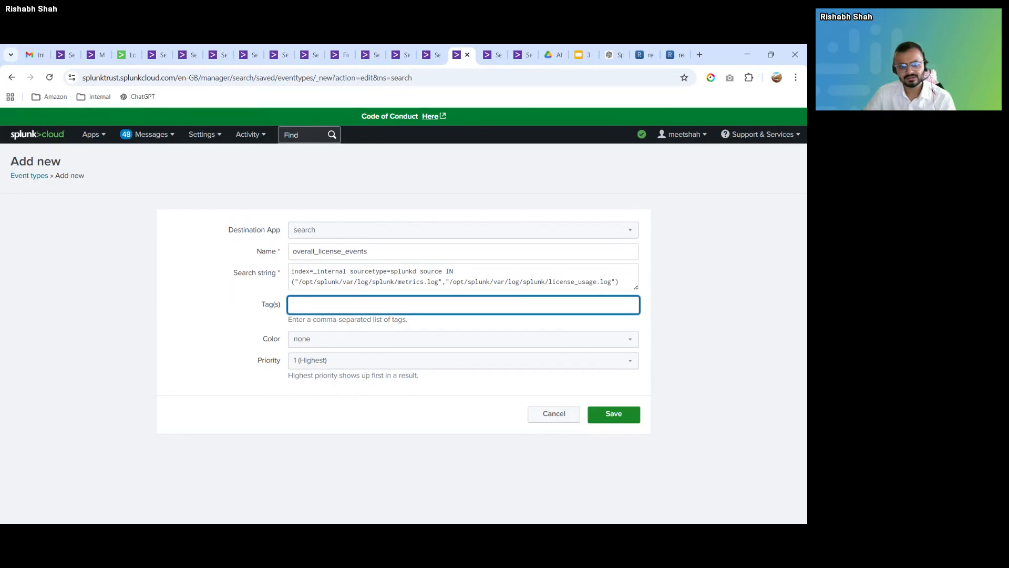
double_click(330, 252)
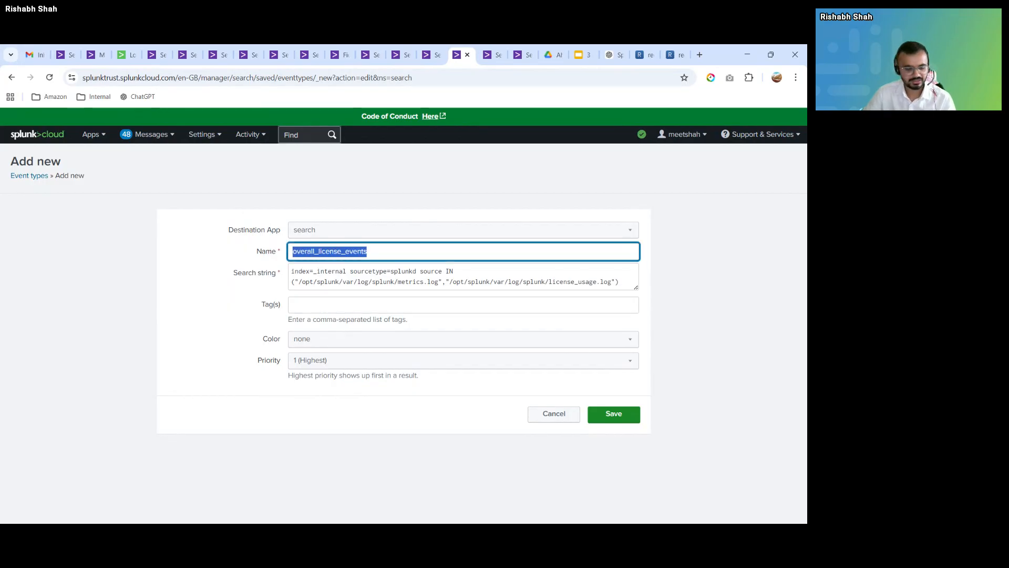
left_click(463, 305)
key("ctrl+v")
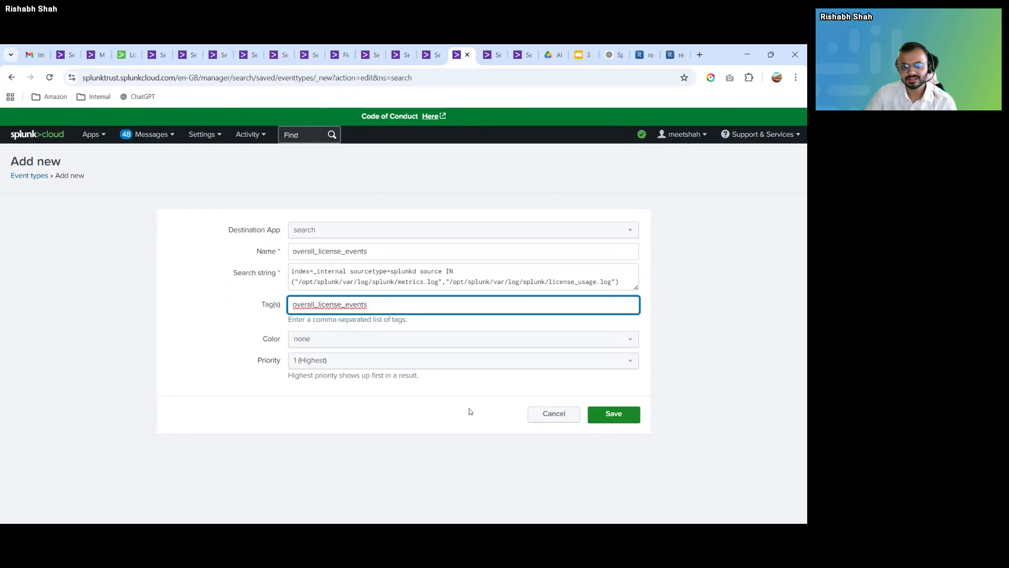
- Set the event type's color to red and save it
left_click(332, 344)
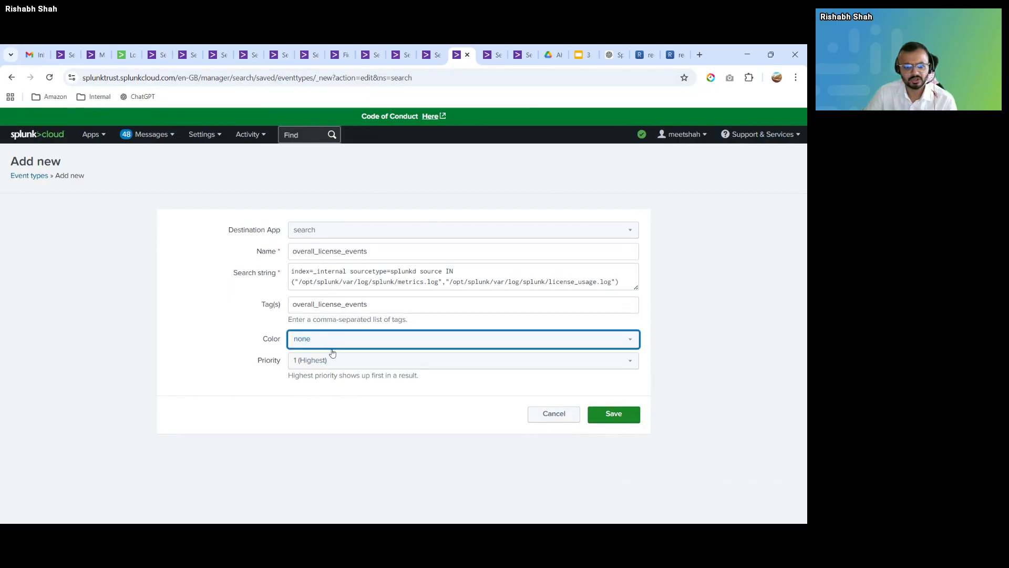
left_click(339, 407)
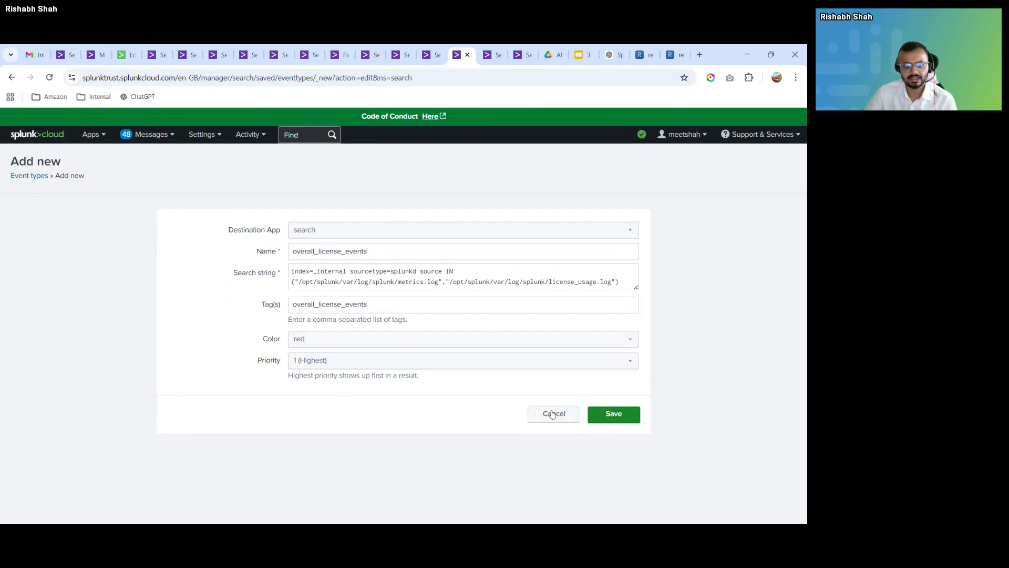
left_click(622, 417)
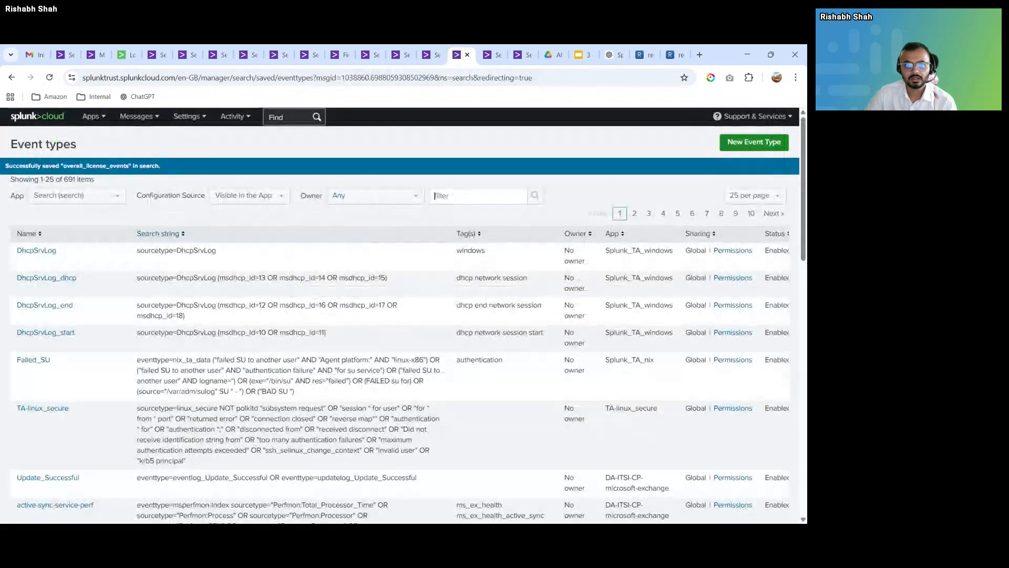
- Filter the event types list for overall_license_events
left_click(475, 196)
type("overall_license_events")
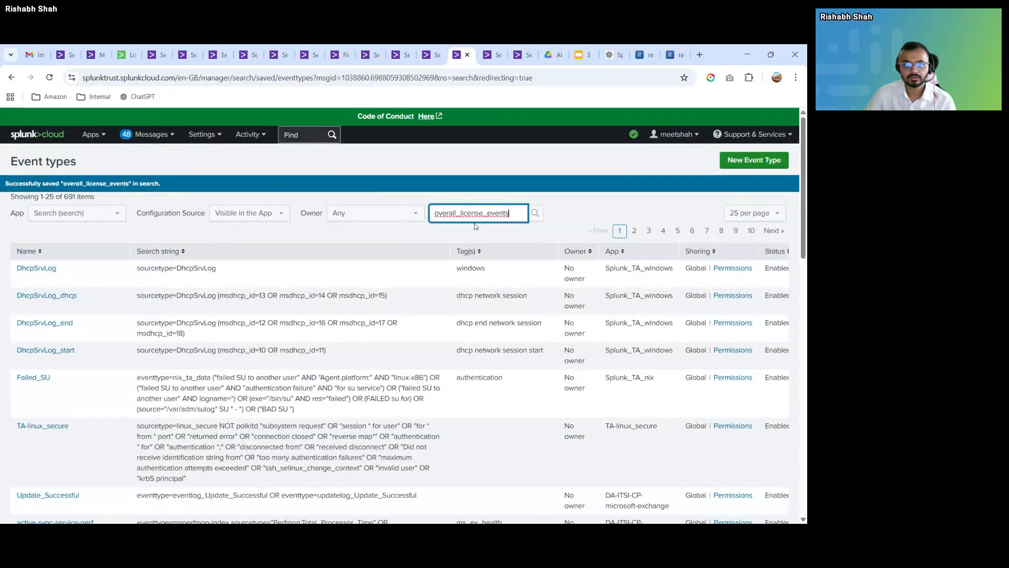
key("Return")
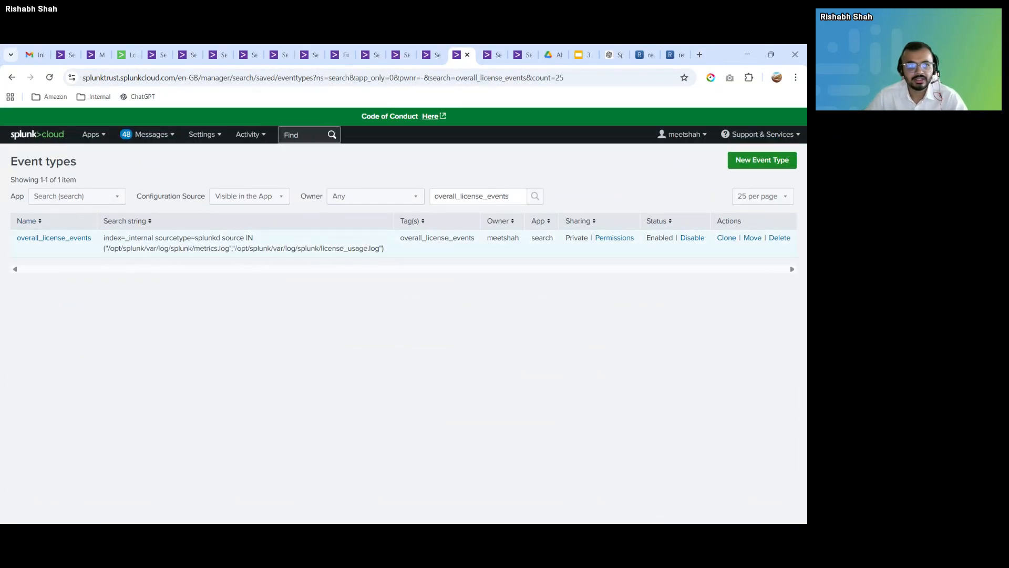
- Share the overall_license_events event type with this app only (search), grant Everyone read access, and save the permissions
left_click(612, 240)
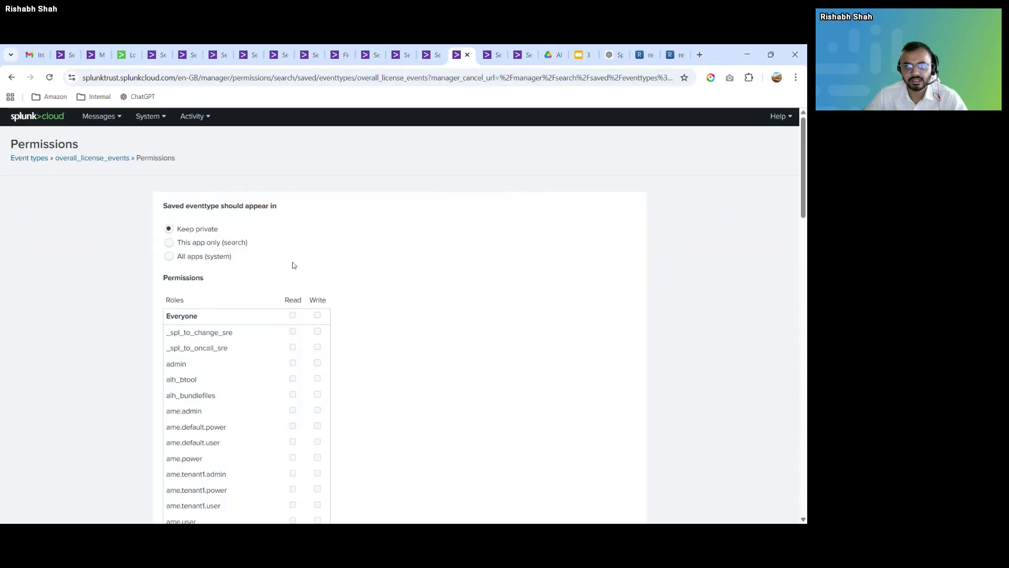
left_click(174, 263)
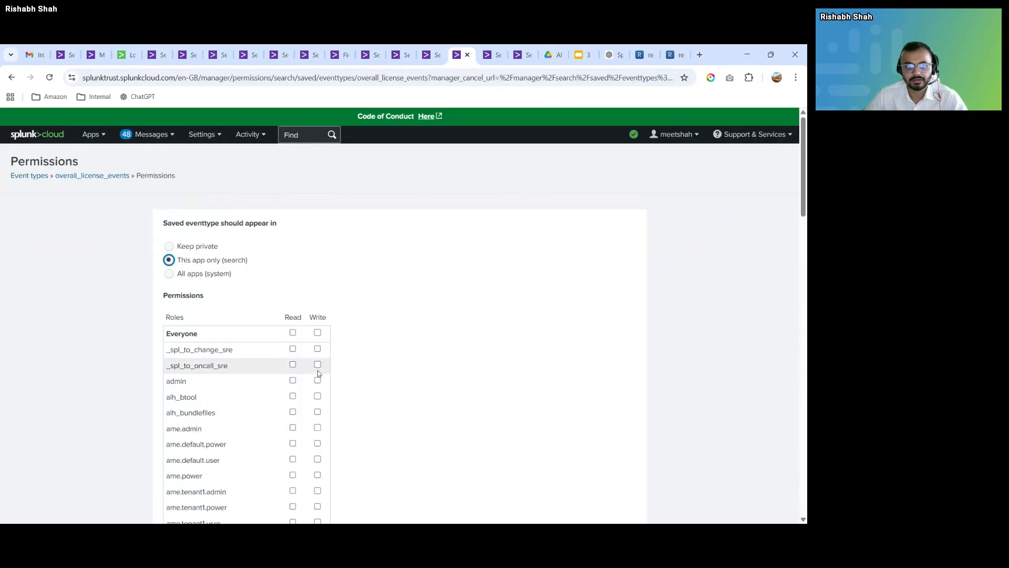
left_click(293, 332)
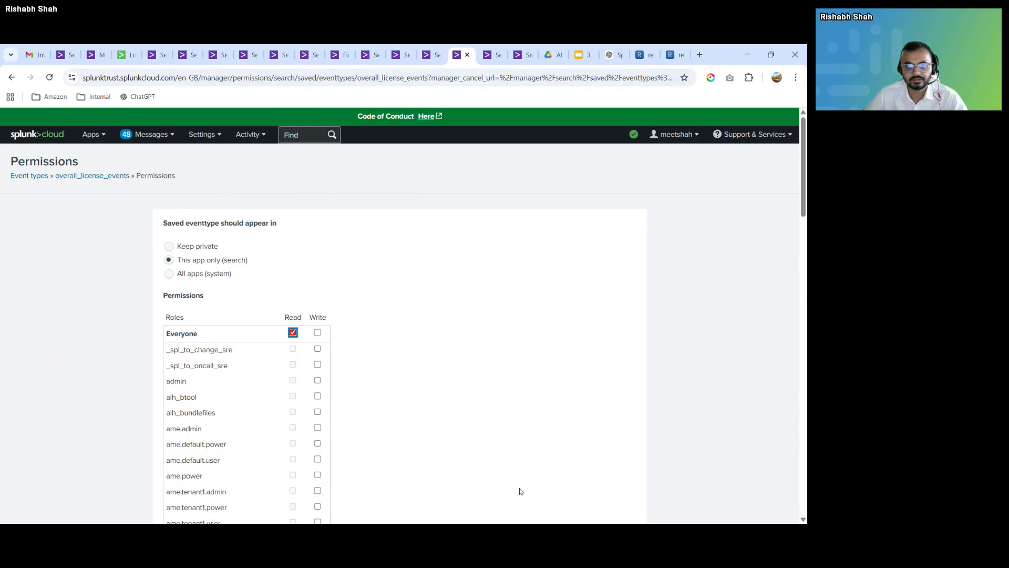
scroll(575, 397, "down", 20)
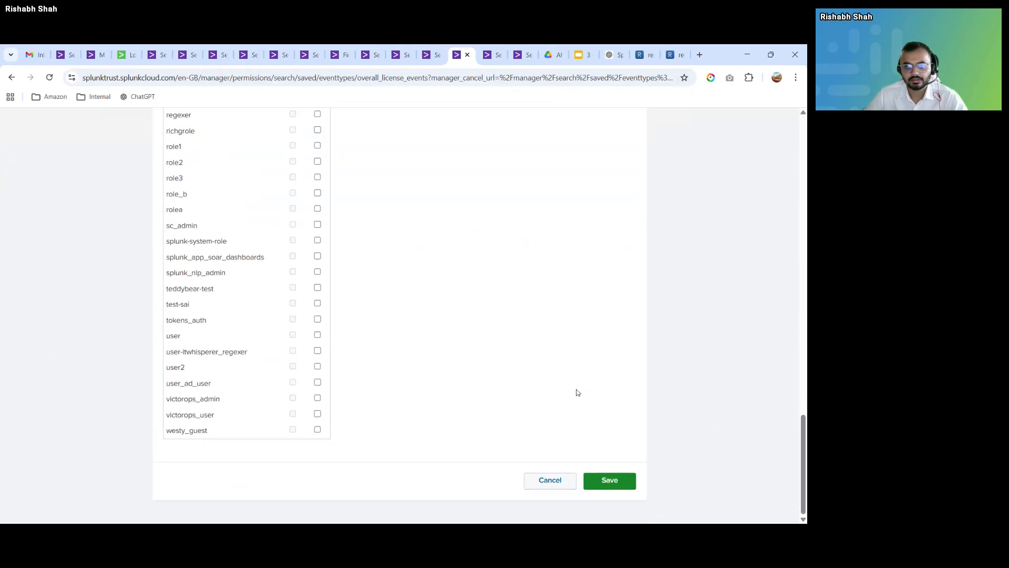
left_click(631, 491)
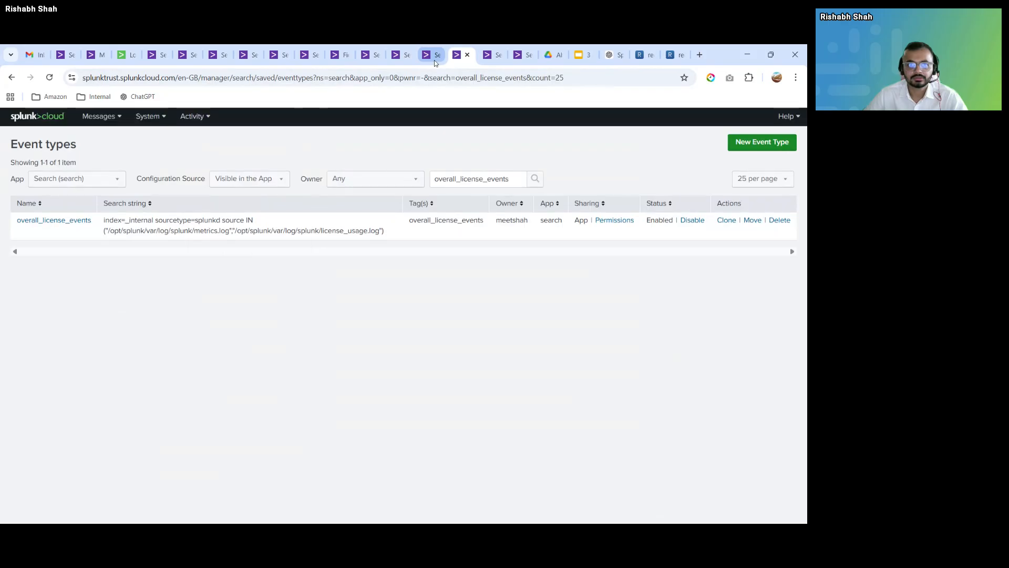
- Run a search for eventtype=overall_license_events and check the values of the source field
left_click_drag(90, 239, 16, 239)
key("ctrl+c")
left_click(431, 56)
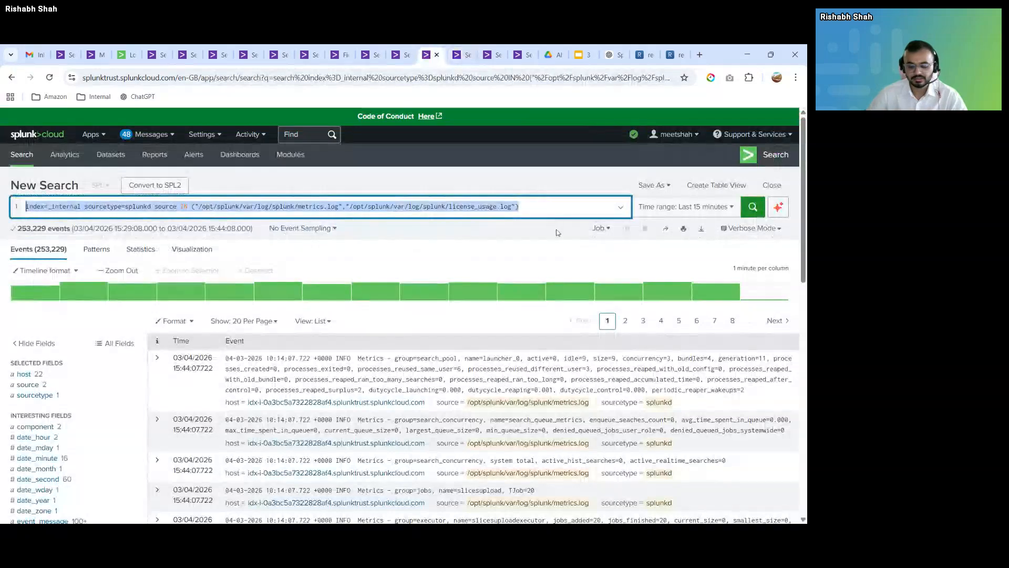
type("event")
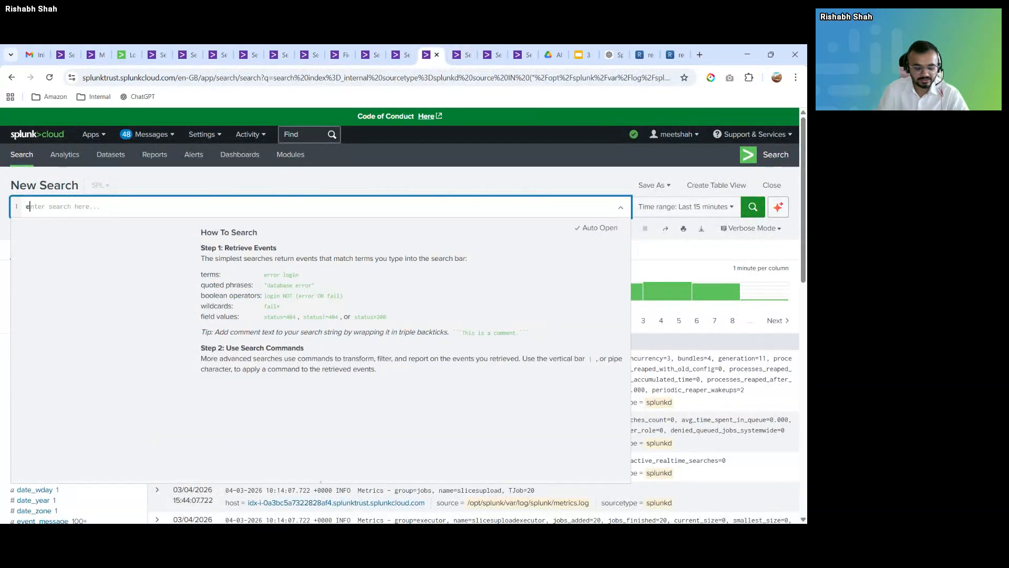
type("ty")
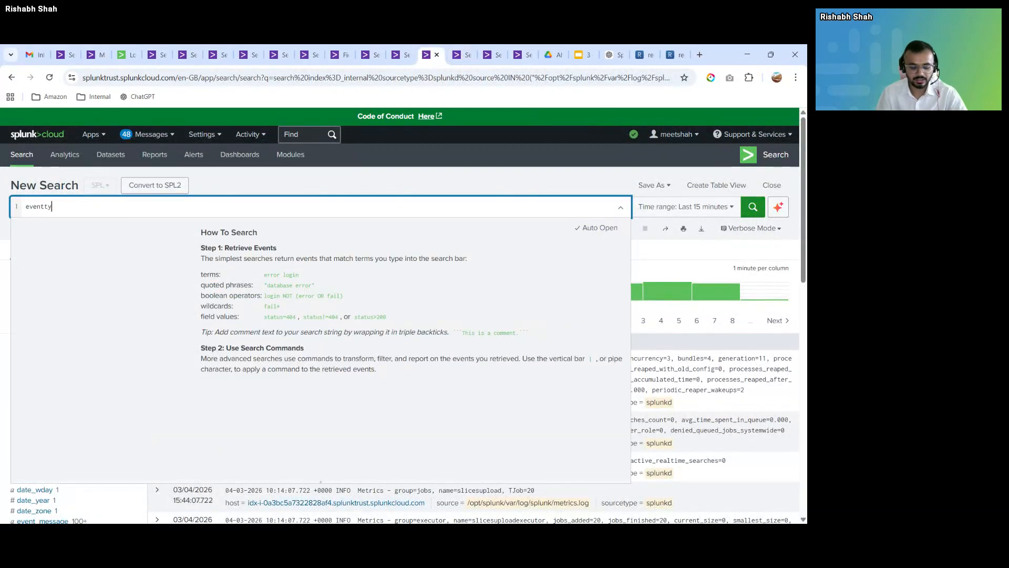
type("pe=")
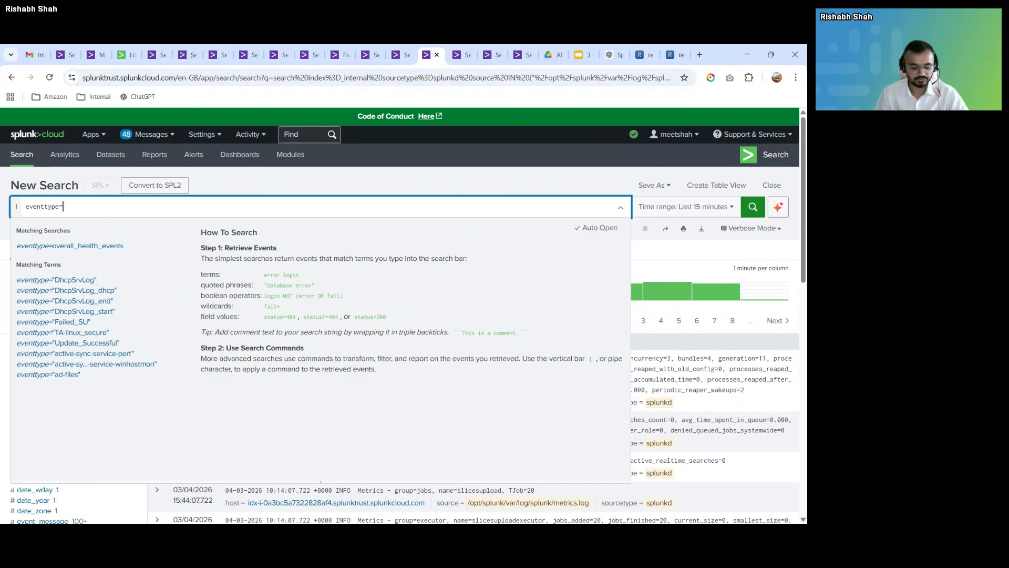
key("ctrl+v")
key("Return")
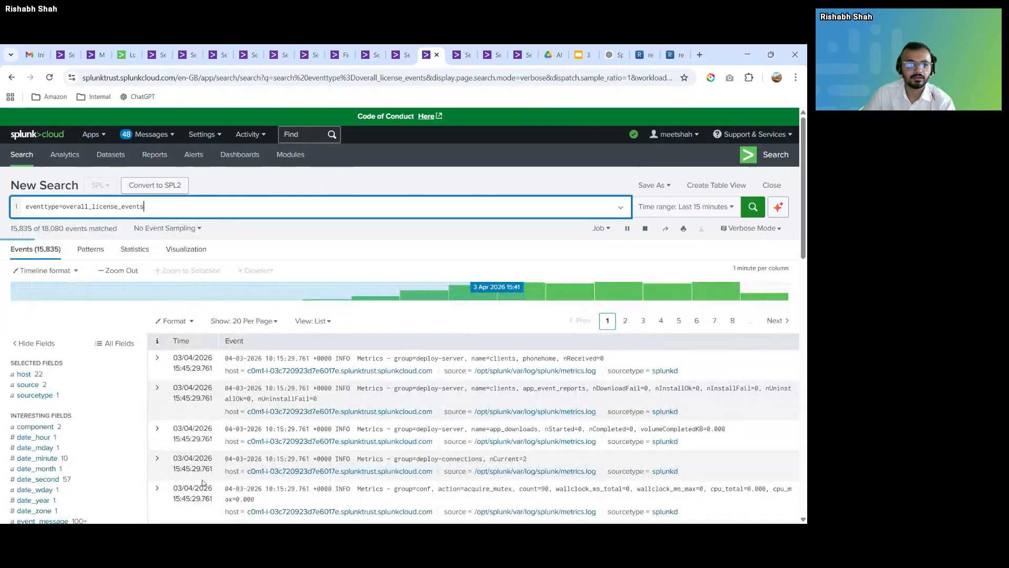
left_click(37, 390)
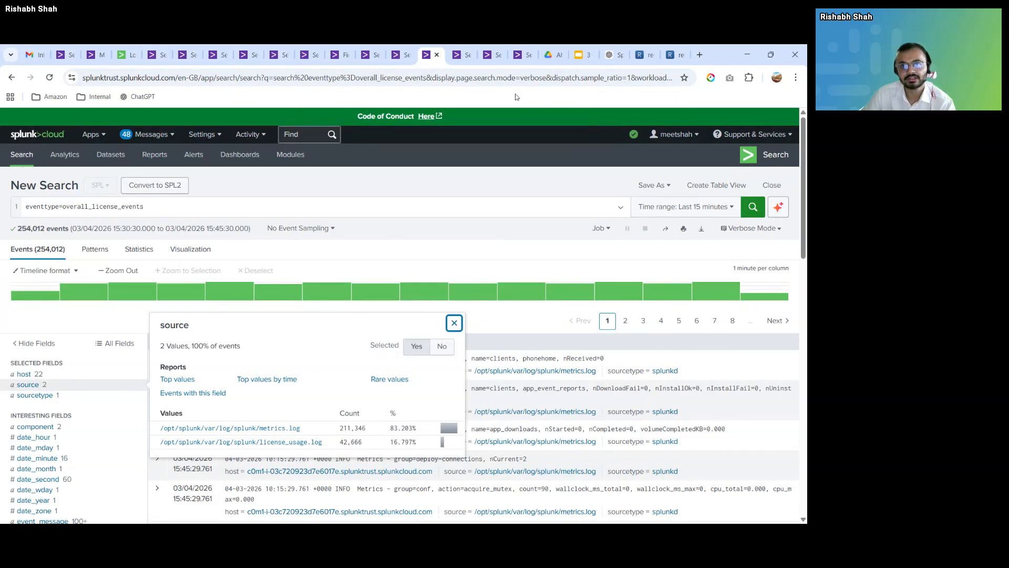
- Copy the full search string of the overall_license_events event type from the event types list
left_click(462, 54)
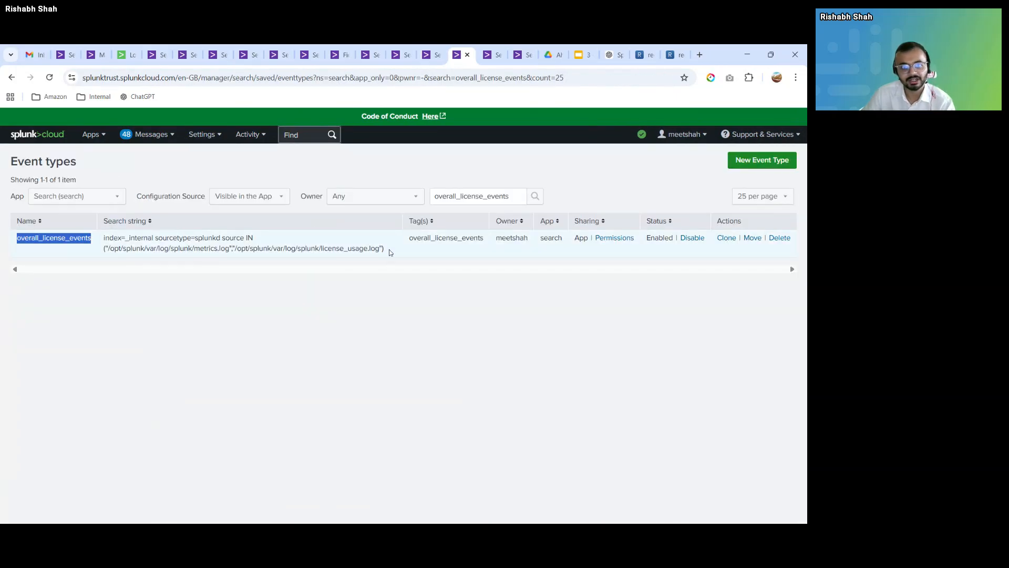
left_click(390, 252, "shift")
left_click_drag(390, 253, 105, 239)
key("ctrl+c")
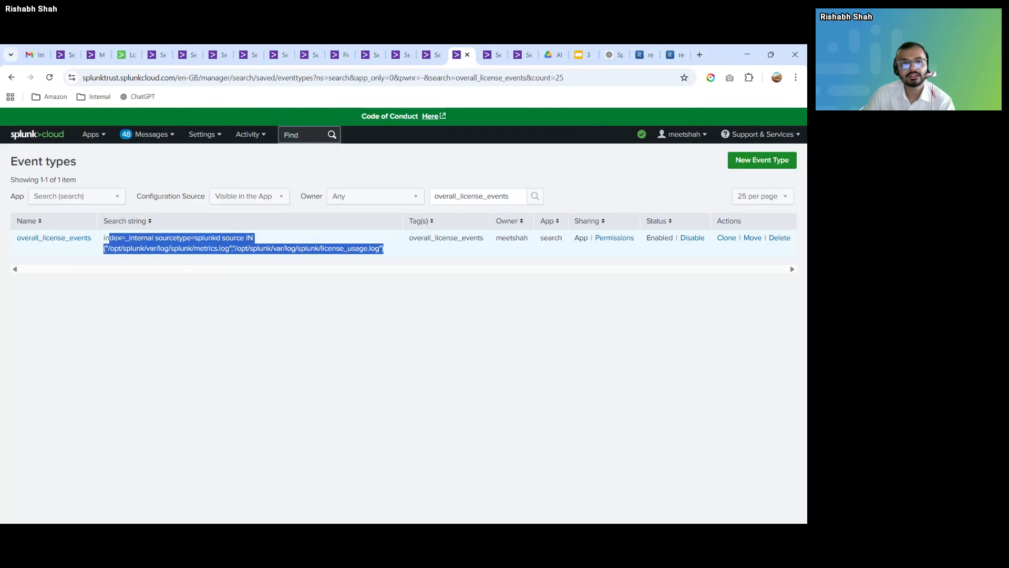
left_click(195, 306)
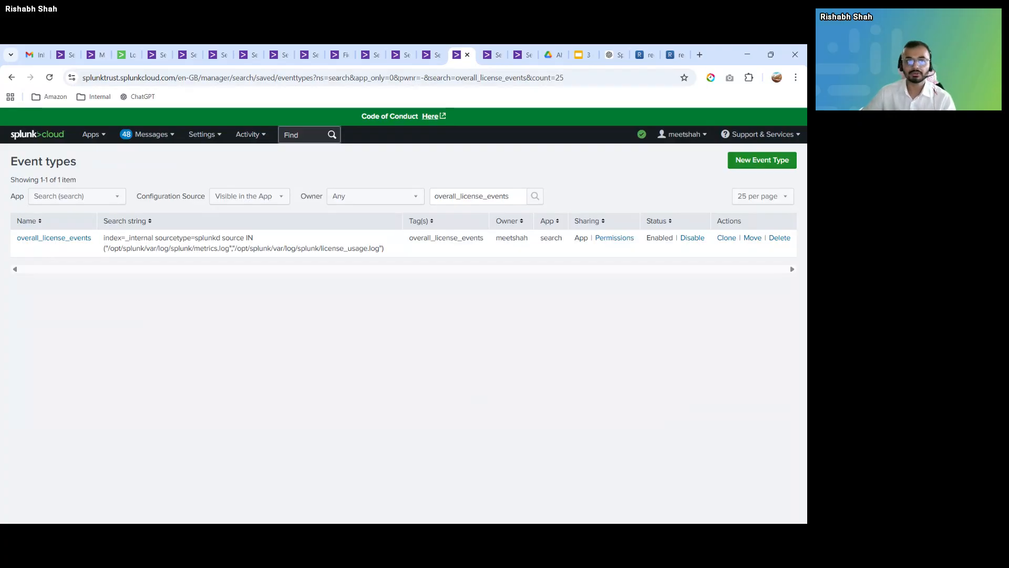
- Replace the eventtype query in the search with the copied index=_internal sourcetype=splunkd source IN search string
key("ctrl+Page_Up")
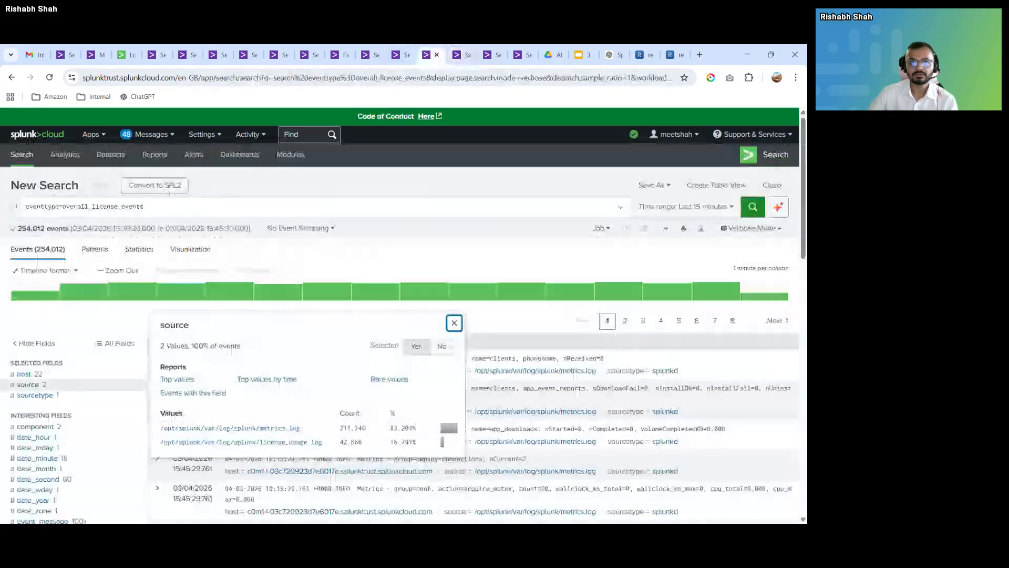
left_click(309, 184)
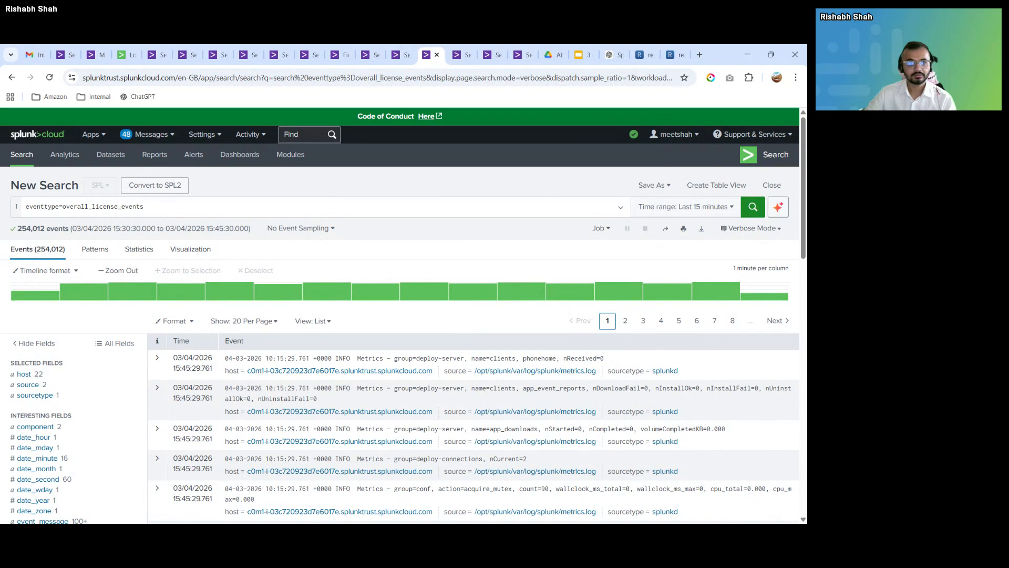
left_click(144, 206)
key("BackSpace")
key("BackSpace")
key("BackSpace")
key("BackSpace")
key("BackSpace")
key("BackSpace")
key("BackSpace")
key("BackSpace")
key("BackSpace")
key("BackSpace")
key("BackSpace")
key("BackSpace")
key("BackSpace")
key("BackSpace")
key("BackSpace")
key("BackSpace")
key("BackSpace")
key("BackSpace")
key("BackSpace")
key("BackSpace")
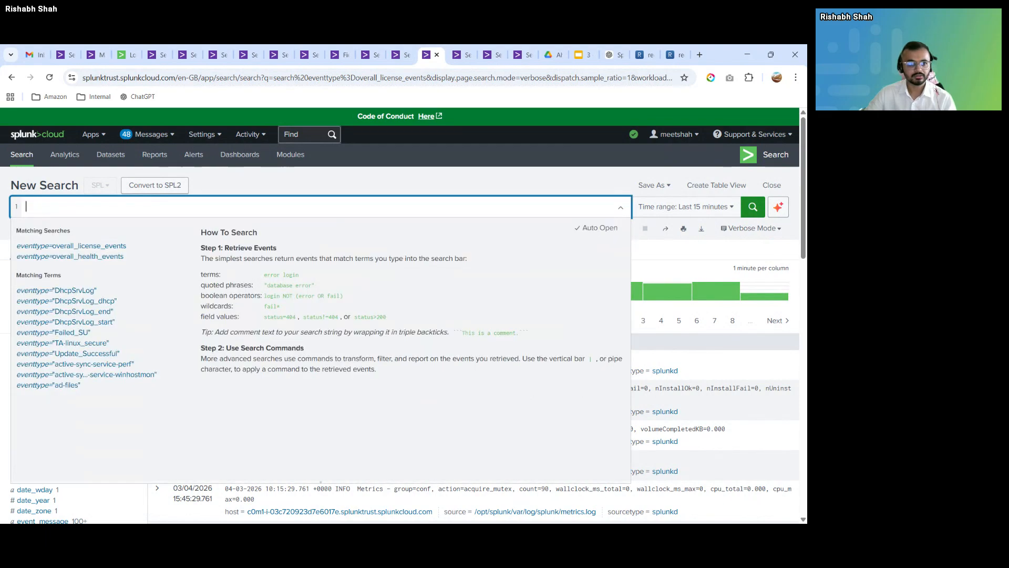
key("ctrl+v")
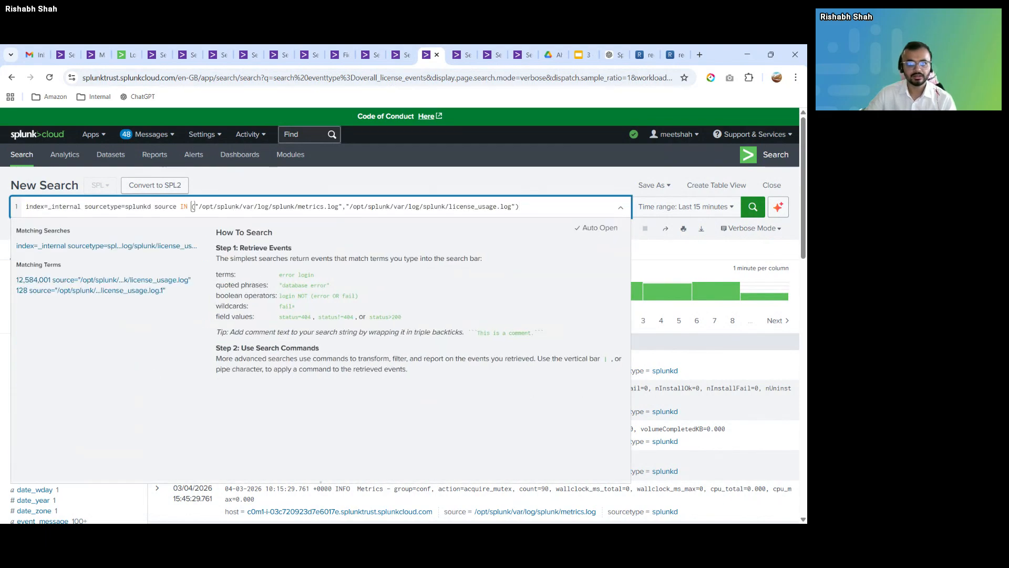
left_click(516, 186)
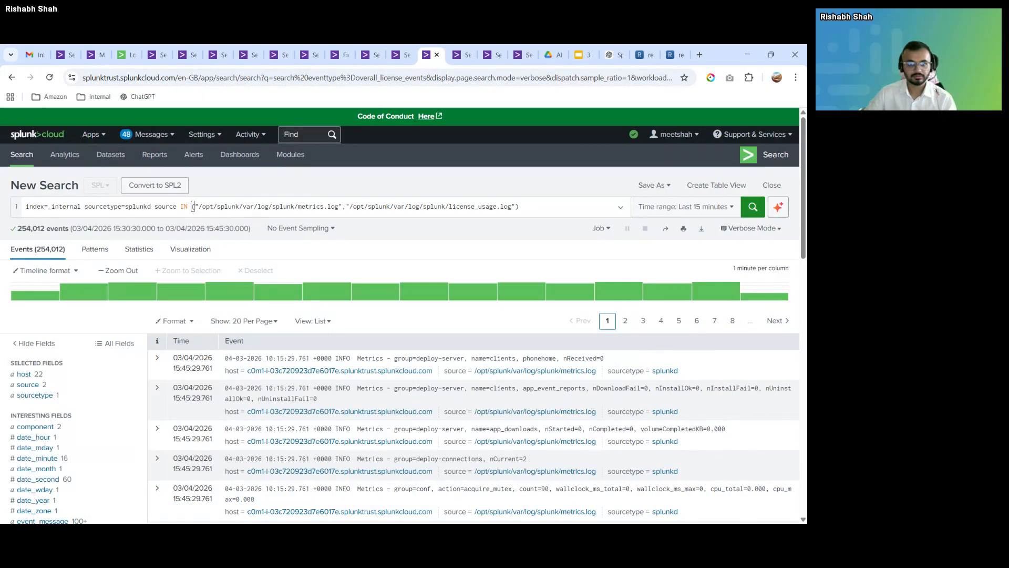
- Comment out the source IN filter with triple backticks and run the search on index=_internal sourcetype=splunkd
left_click(155, 206)
type("```")
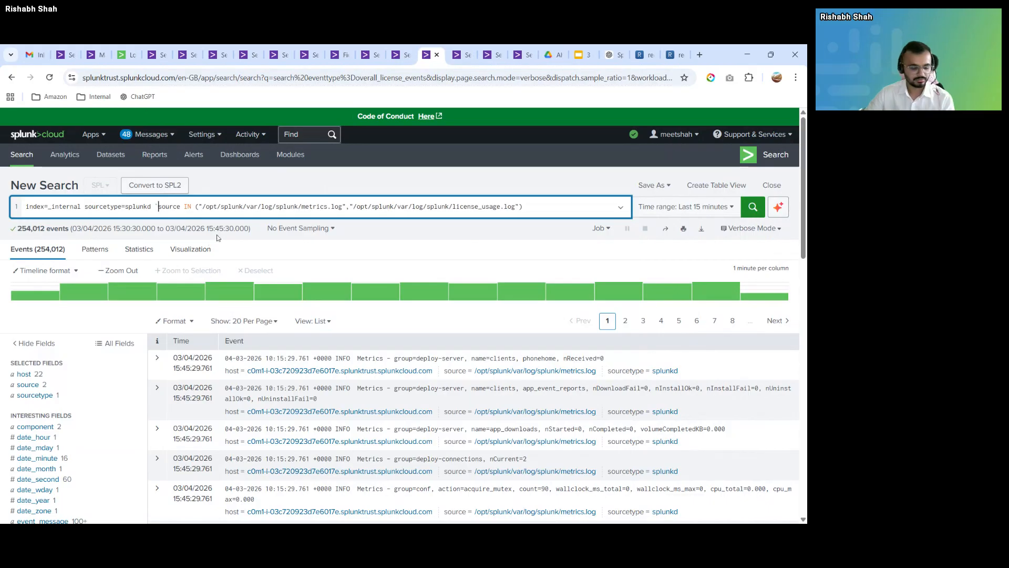
type("``")
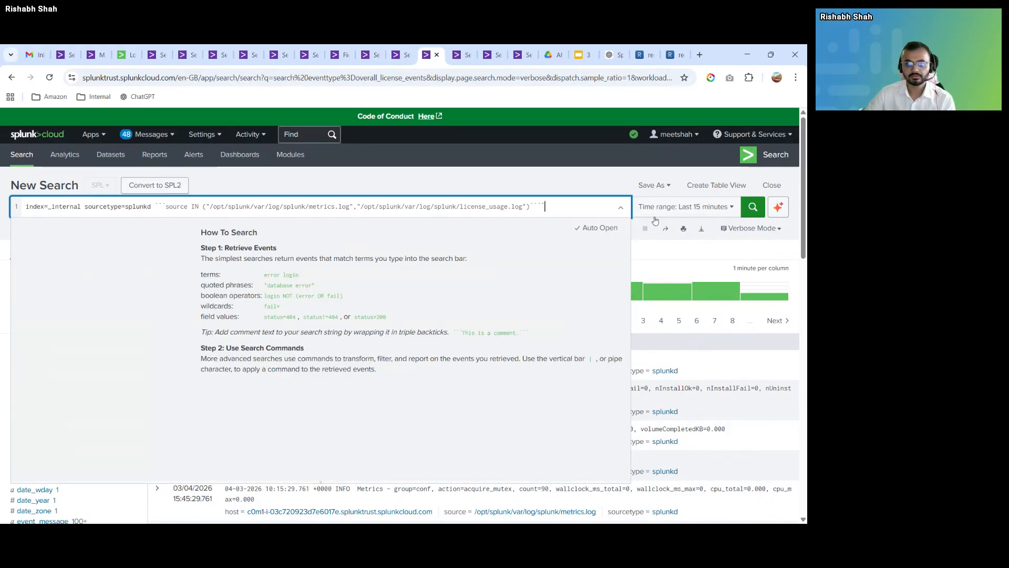
key("BackSpace")
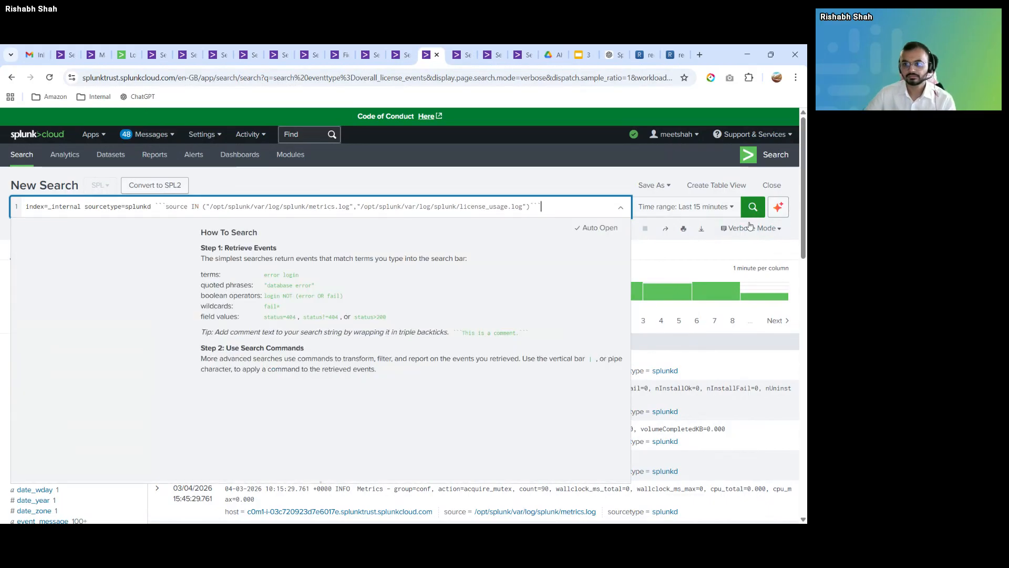
left_click(750, 227)
left_click(753, 207)
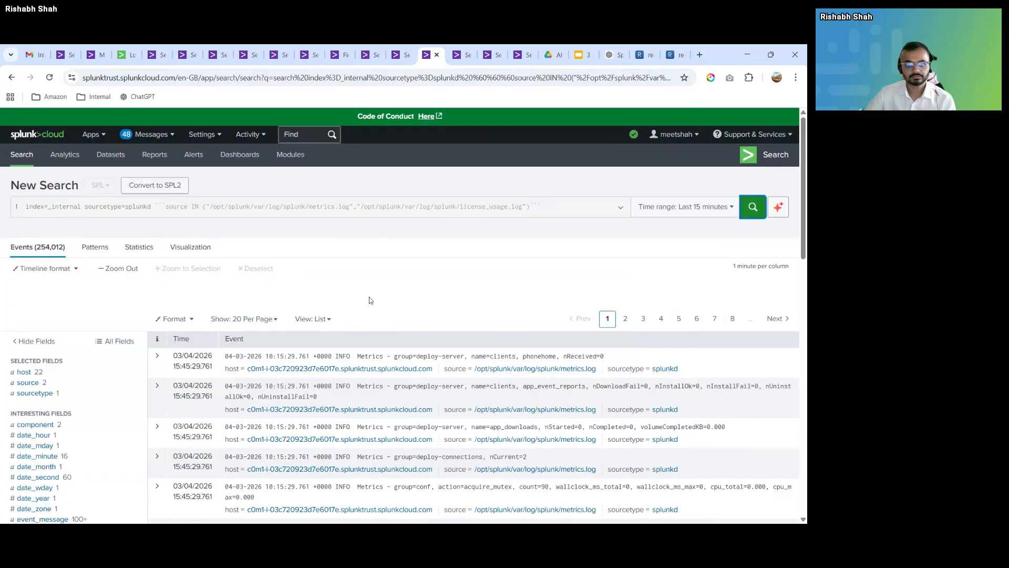
key("Return")
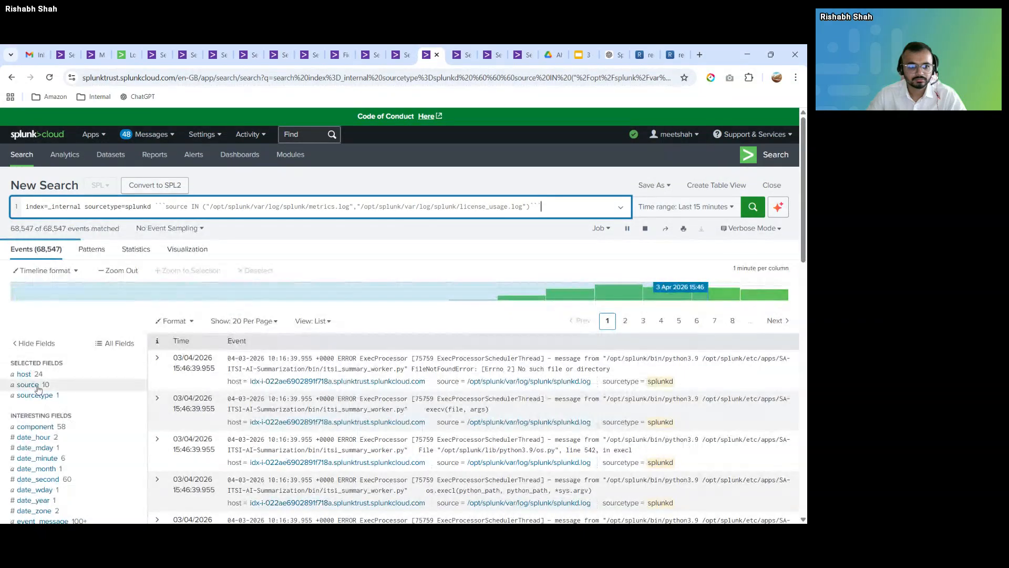
- Copy the path /opt/splunk/var/log/watchdog/watchdog.log from the values of the source field
left_click(32, 384)
scroll(157, 450, "down", 4)
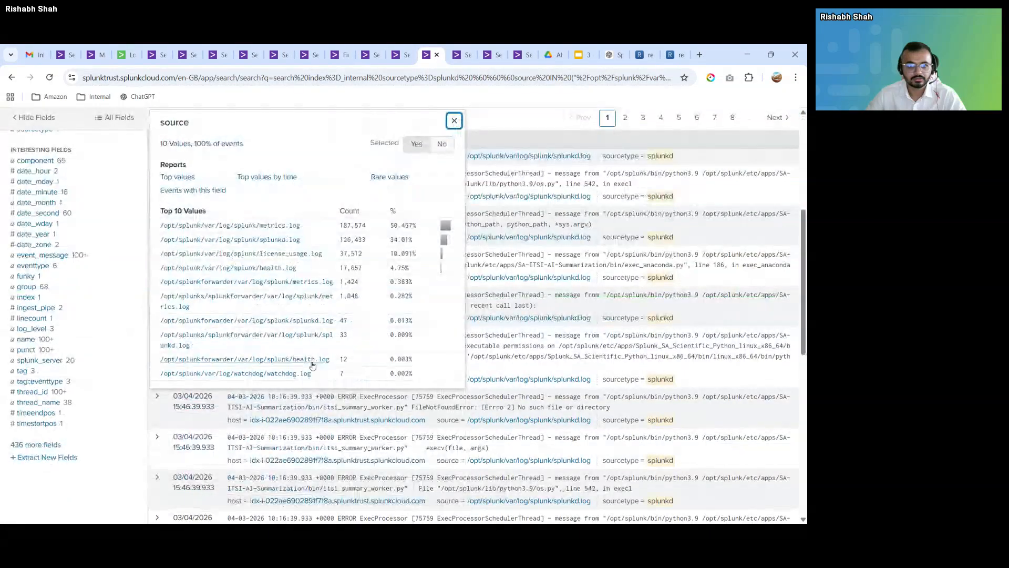
left_click_drag(316, 376, 160, 374)
key("ctrl+c")
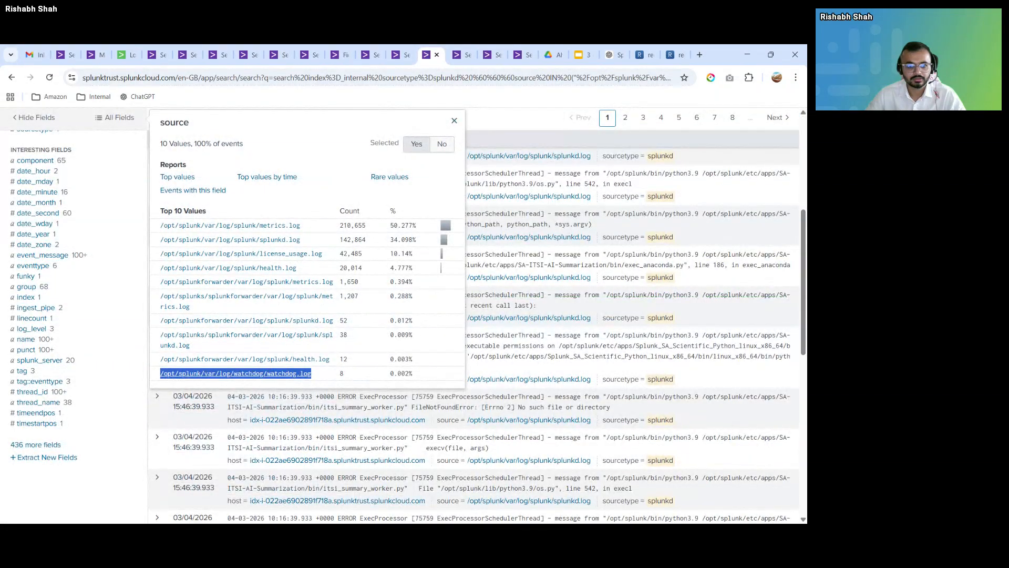
- Uncomment the source IN filter in the search by removing the triple backticks around it
scroll(160, 375, "up", 5)
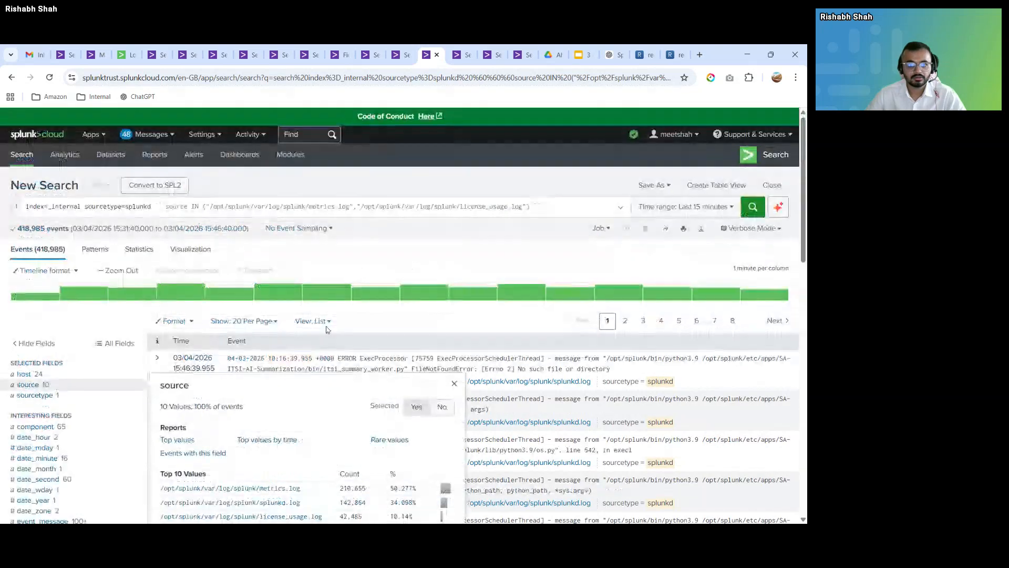
left_click(166, 206)
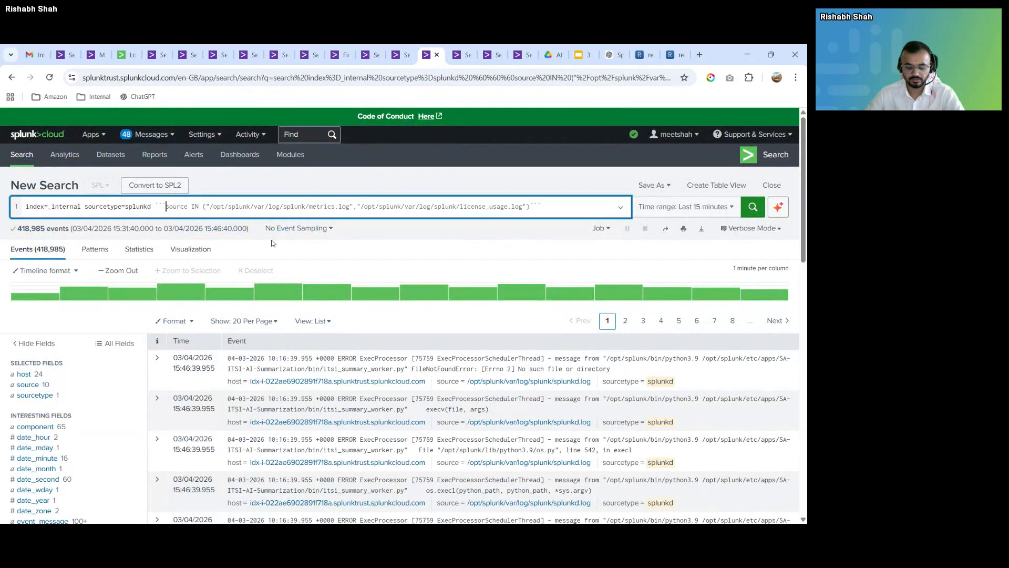
key("BackSpace")
key("BackSpace")
key("BackSpace")
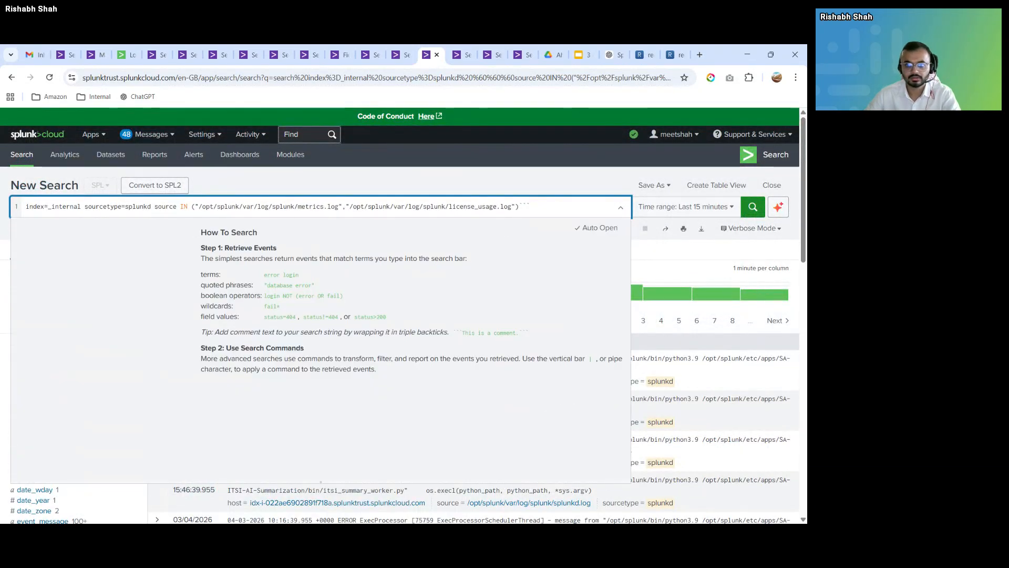
key("Left")
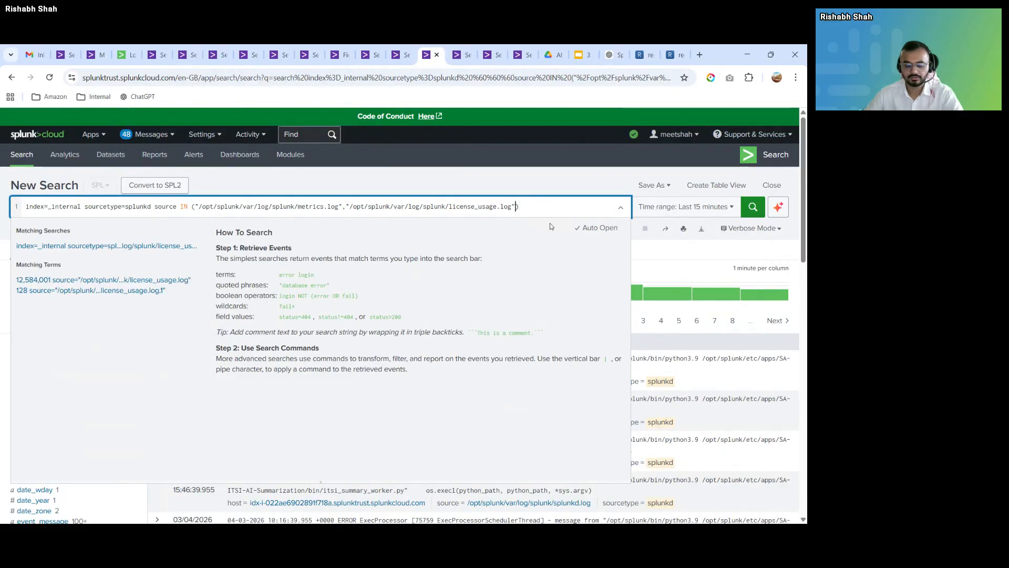
- Add the copied path "/opt/splunk/var/log/watchdog/watchdog.log" as a further quoted value in the source IN list and run the search
type(", \"")
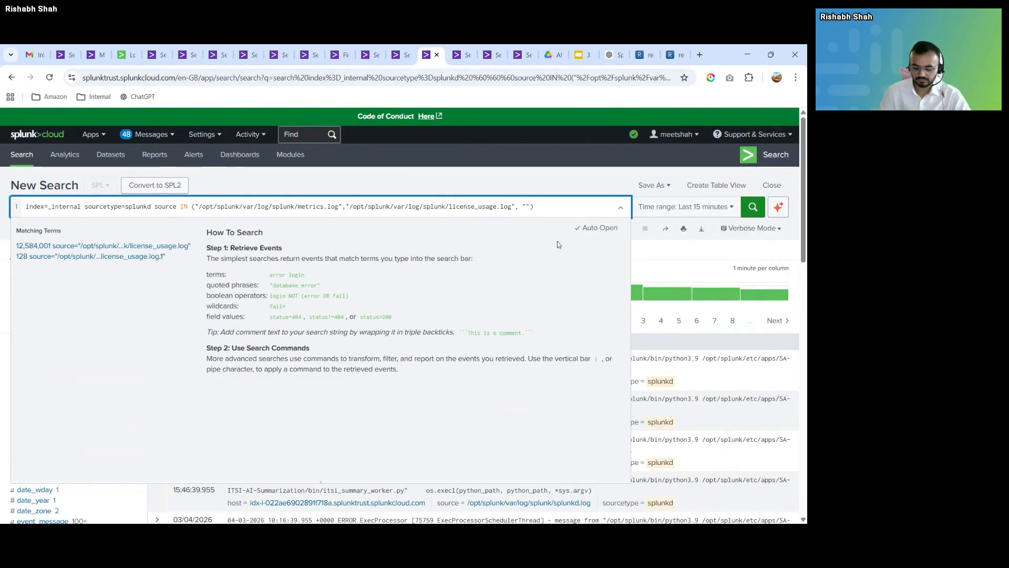
key("ctrl+v")
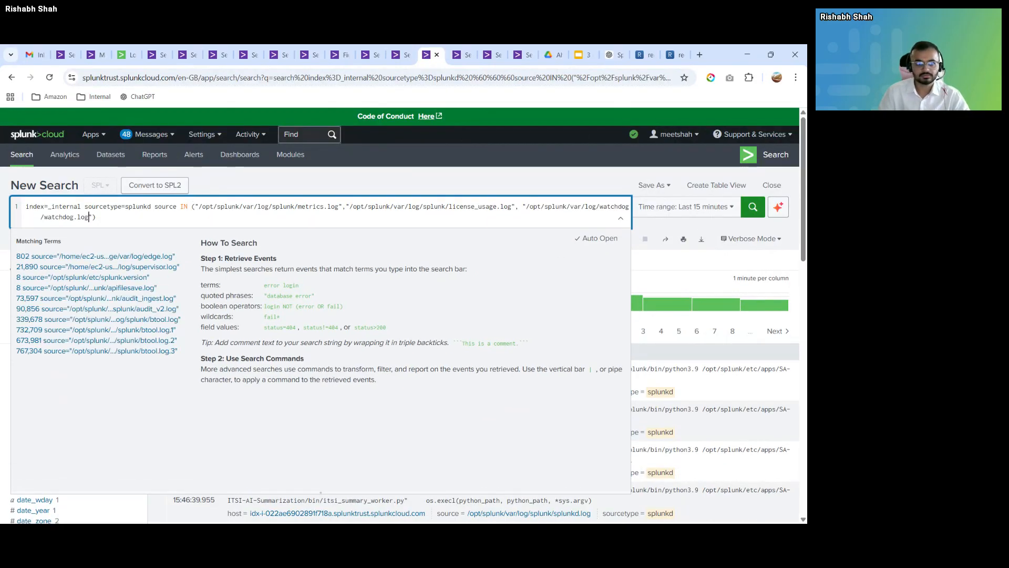
key("Return")
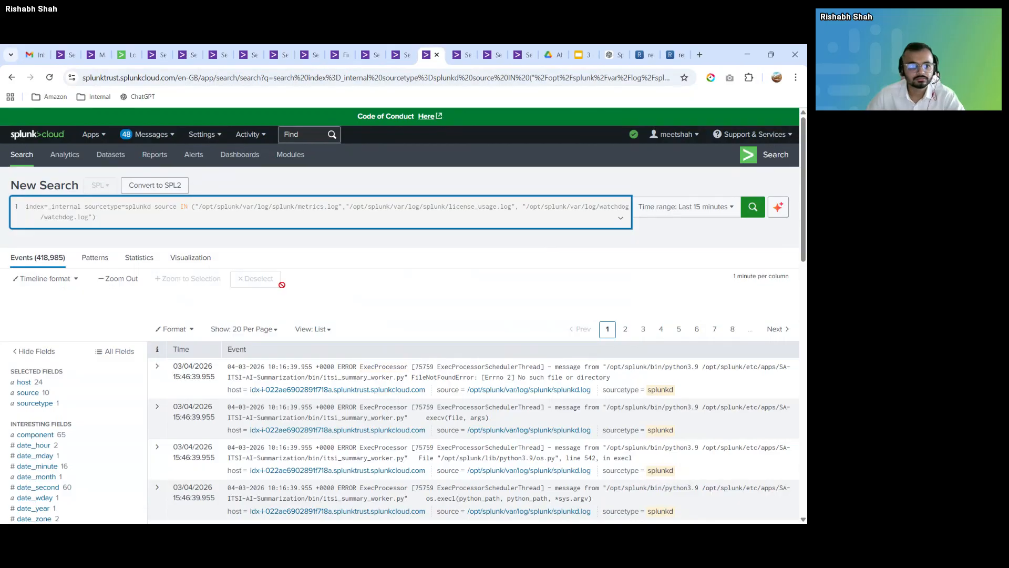
key("Return")
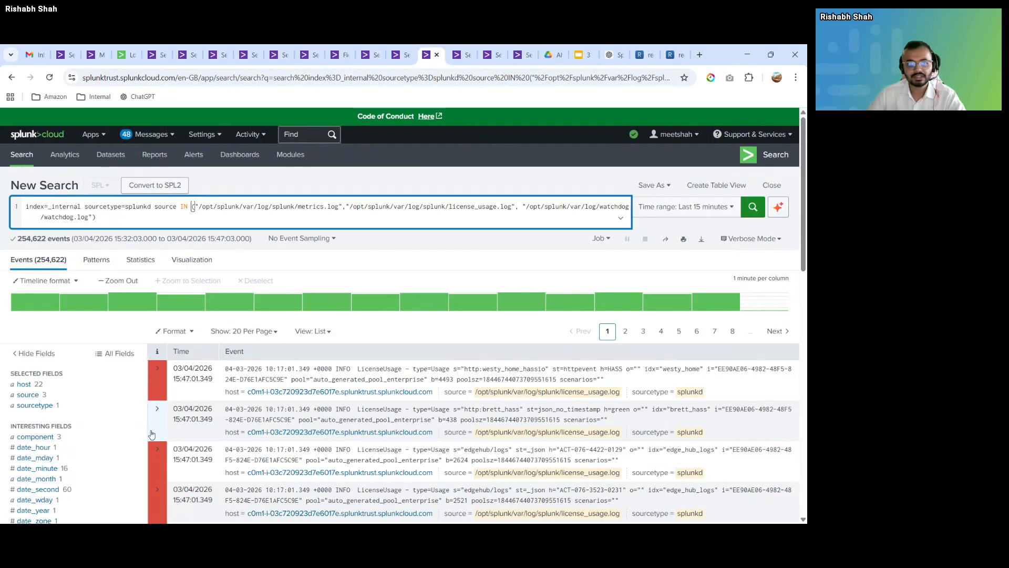
- Review the returned events against the source IN list and check the values of the source field
scroll(169, 369, "down", 8)
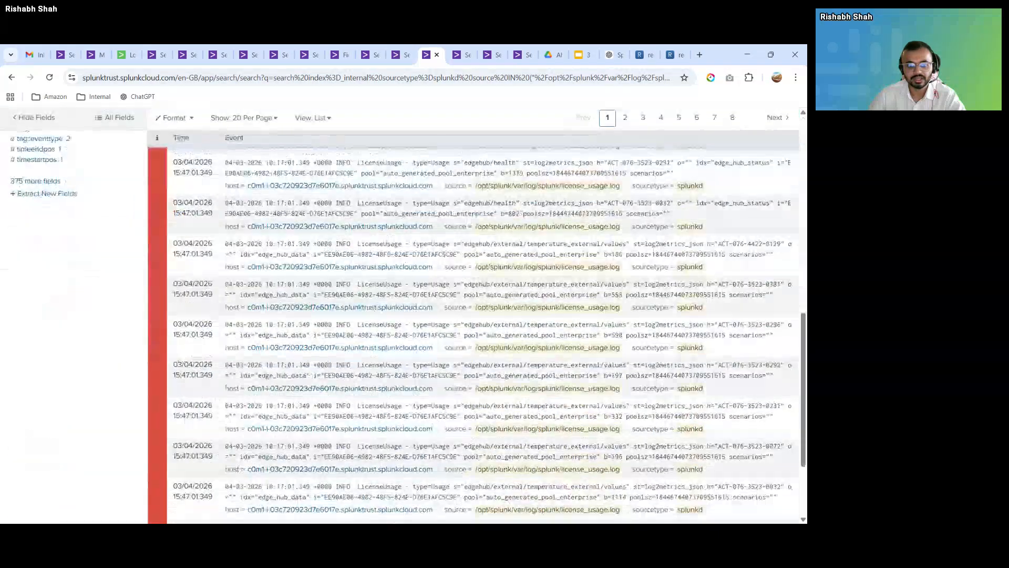
scroll(214, 328, "up", 10)
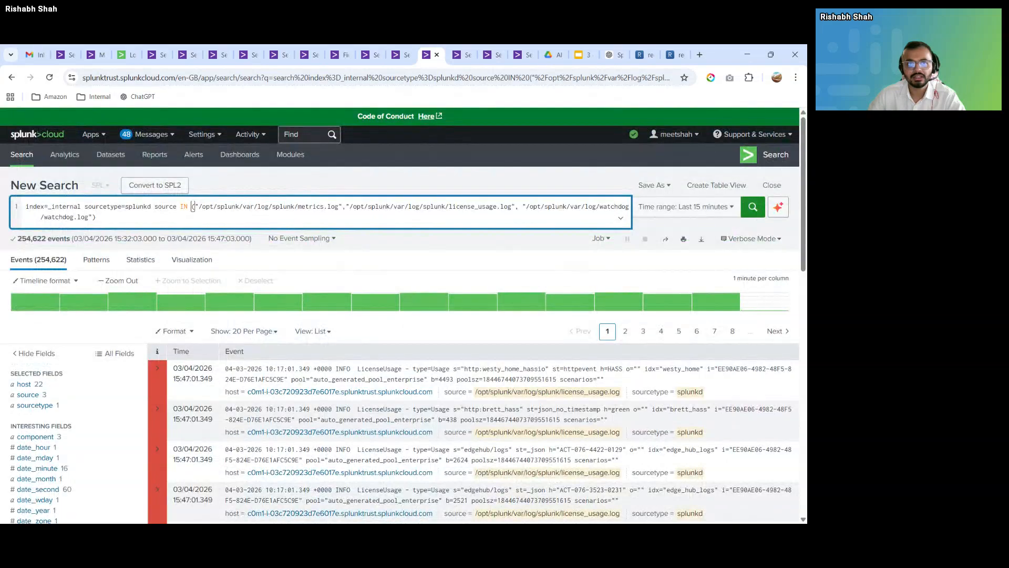
left_click(193, 206, "shift")
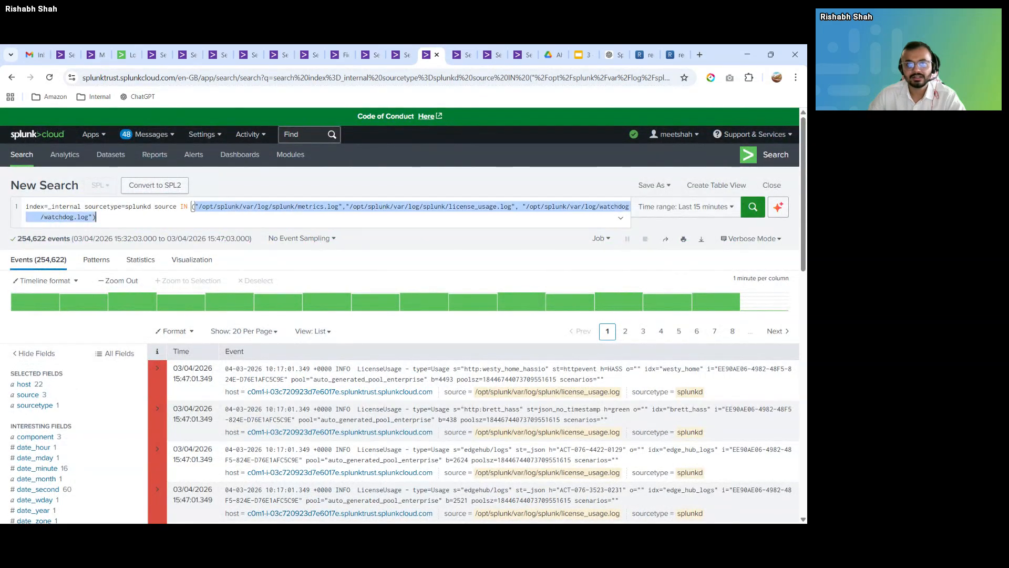
left_click_drag(193, 206, 523, 206)
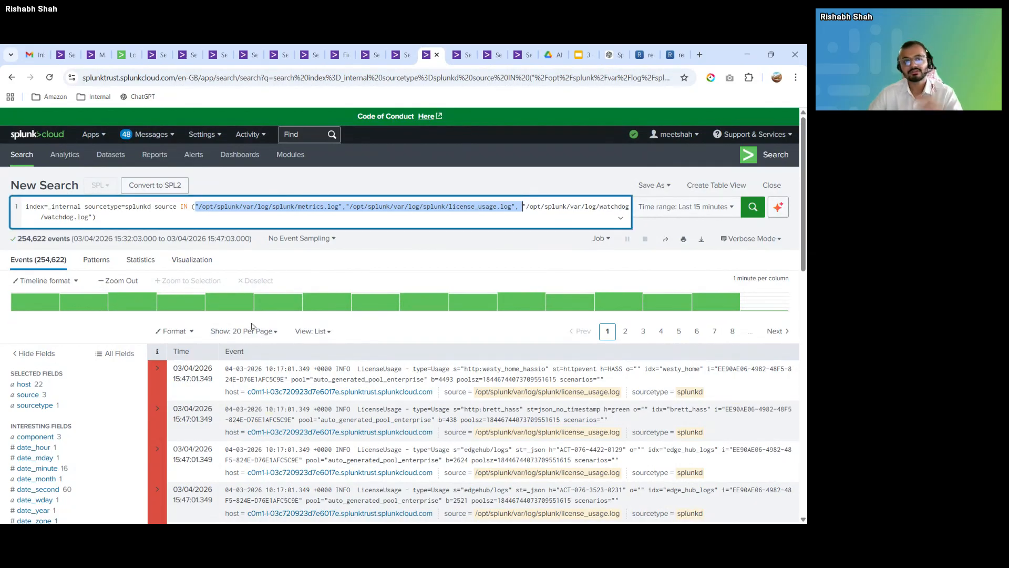
left_click(79, 395)
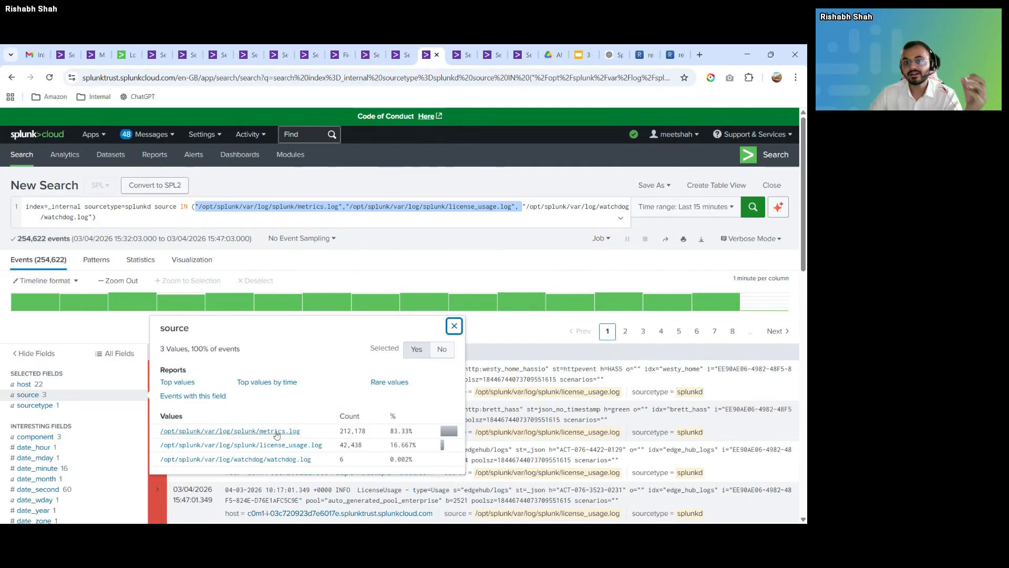
left_click(444, 217)
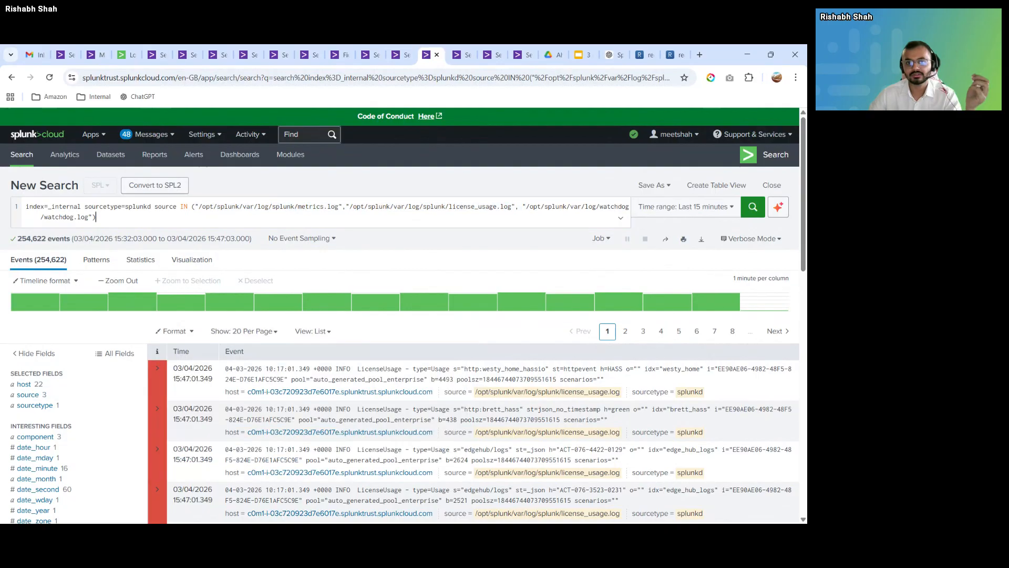
- Remove "/opt/splunk/var/log/splunk/metrics.log" from the source IN list and run the search
left_click_drag(345, 206, 195, 208)
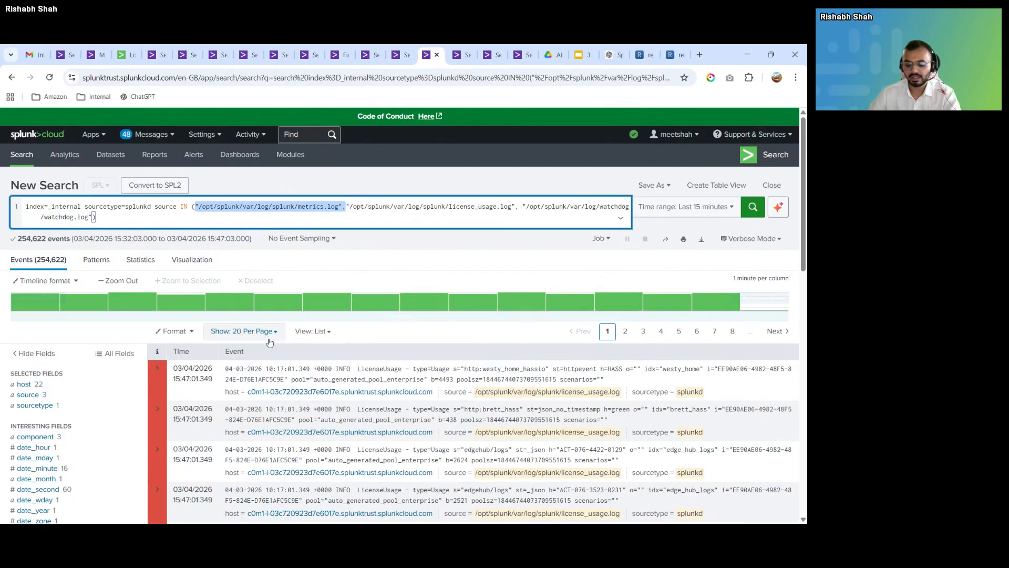
key("BackSpace")
key("Return")
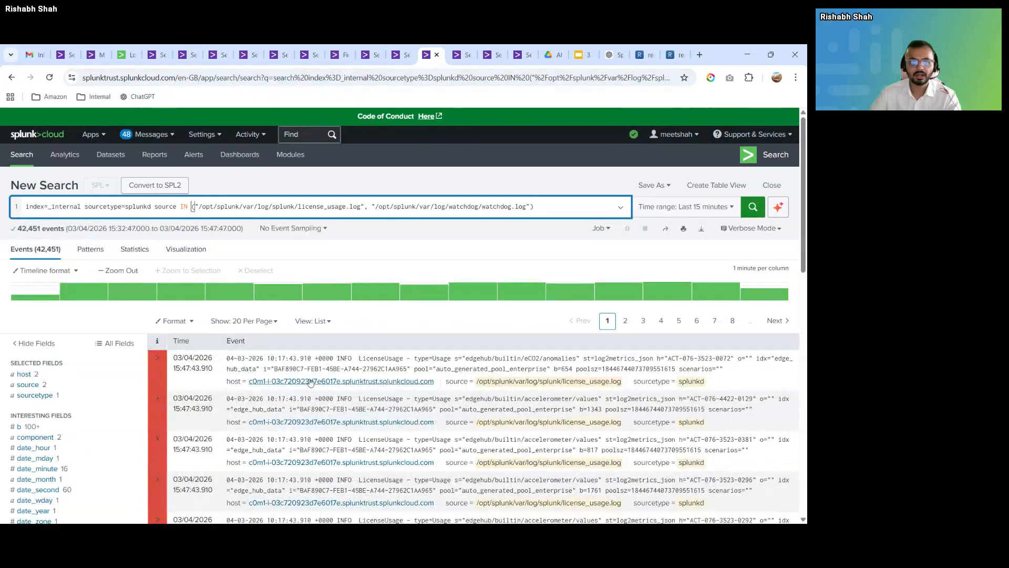
- Page through the search results up to page 30 and examine the highlighting and source of the events
scroll(361, 382, "down", 10)
left_click(625, 117)
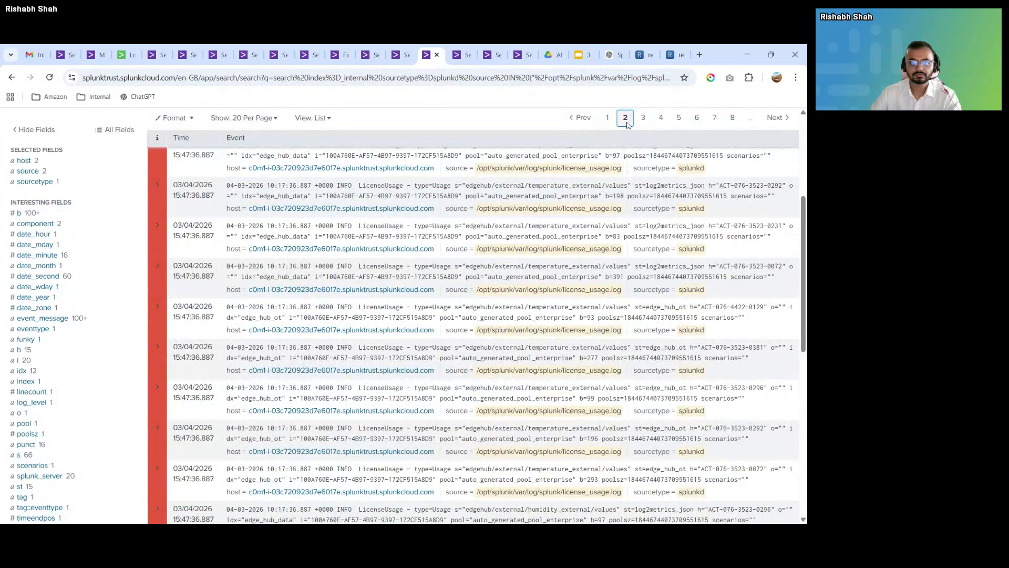
left_click(643, 118)
left_click(696, 118)
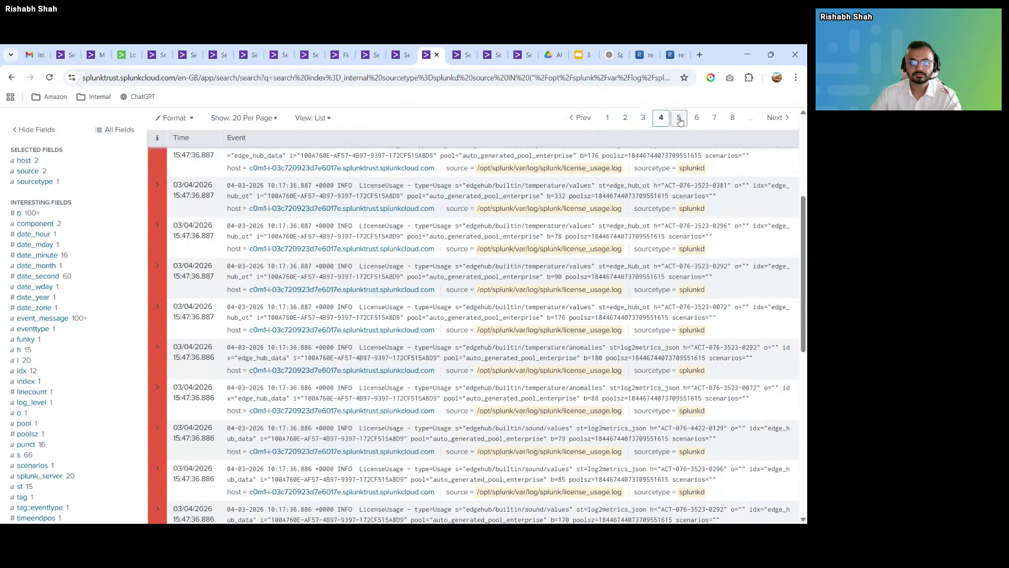
left_click(714, 121)
left_click(715, 121)
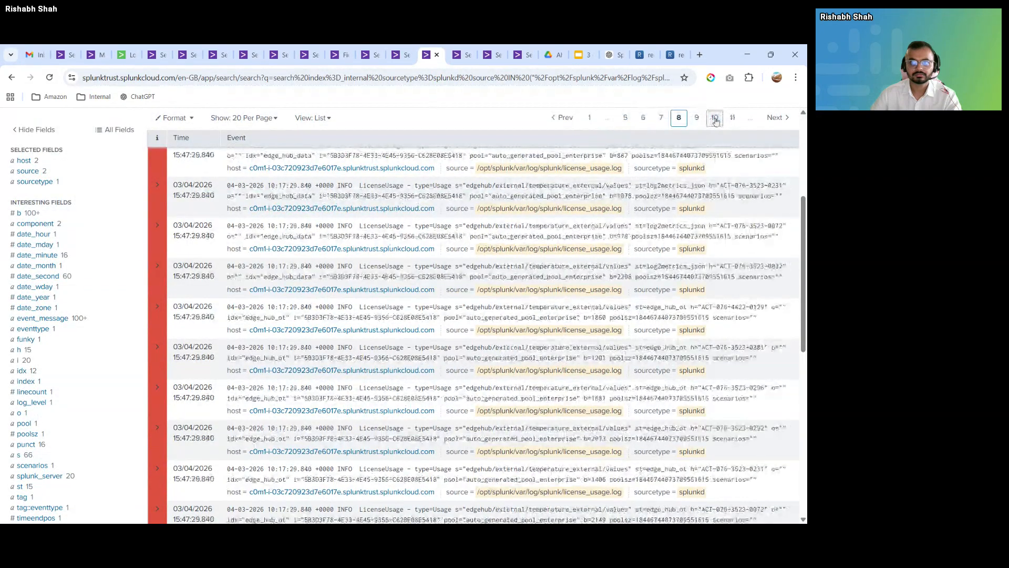
left_click(714, 121)
left_click(715, 121)
left_click(715, 122)
left_click(715, 122)
left_click(716, 122)
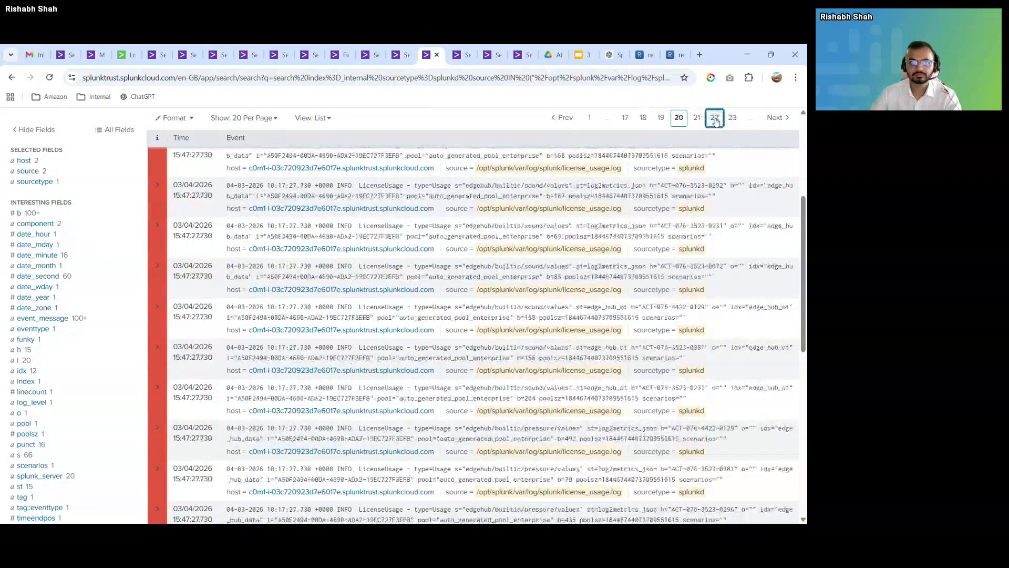
left_click(715, 122)
left_click(716, 122)
left_click(716, 122)
left_click(715, 121)
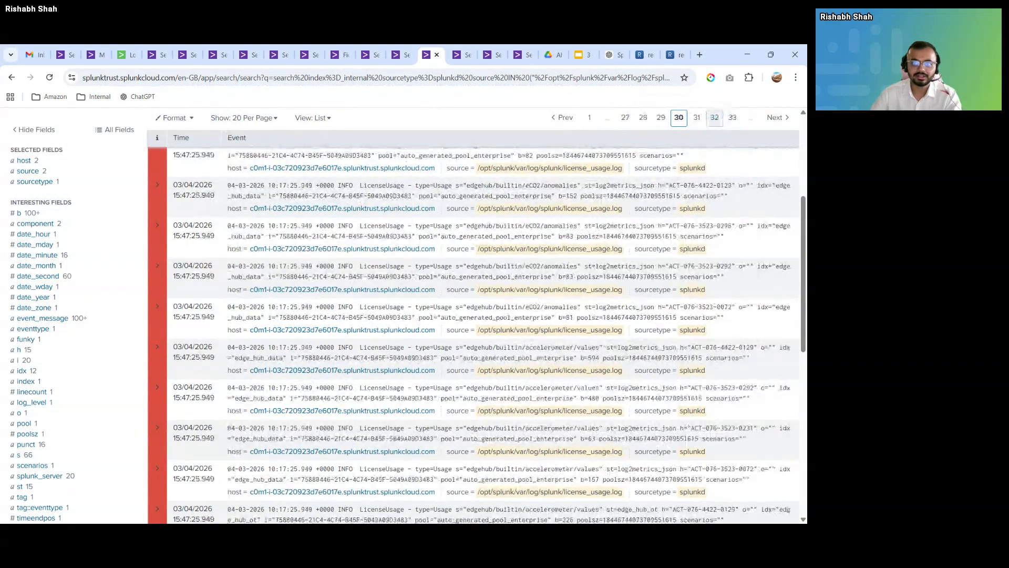
scroll(351, 431, "up", 4)
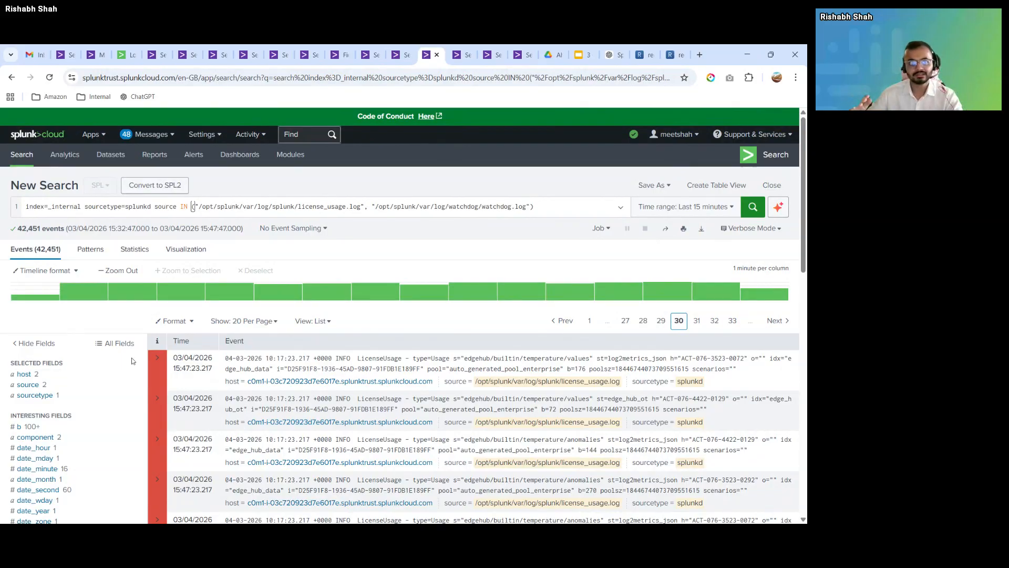
- Run index=_internal sourcetype=splunkd without the source IN filter in Fast Mode and check the values of the host field
double_click(174, 206)
key("shift+End")
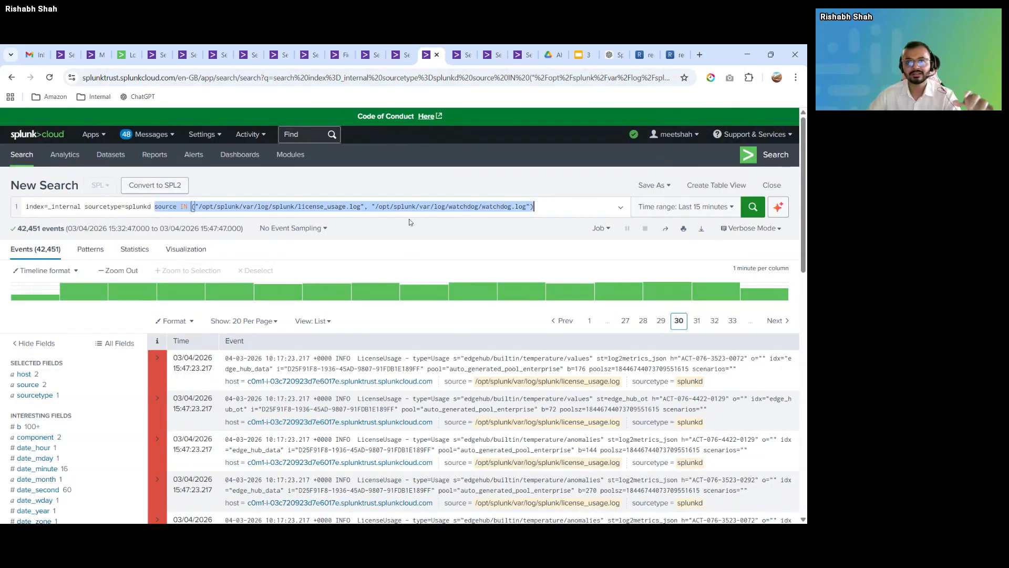
key("BackSpace")
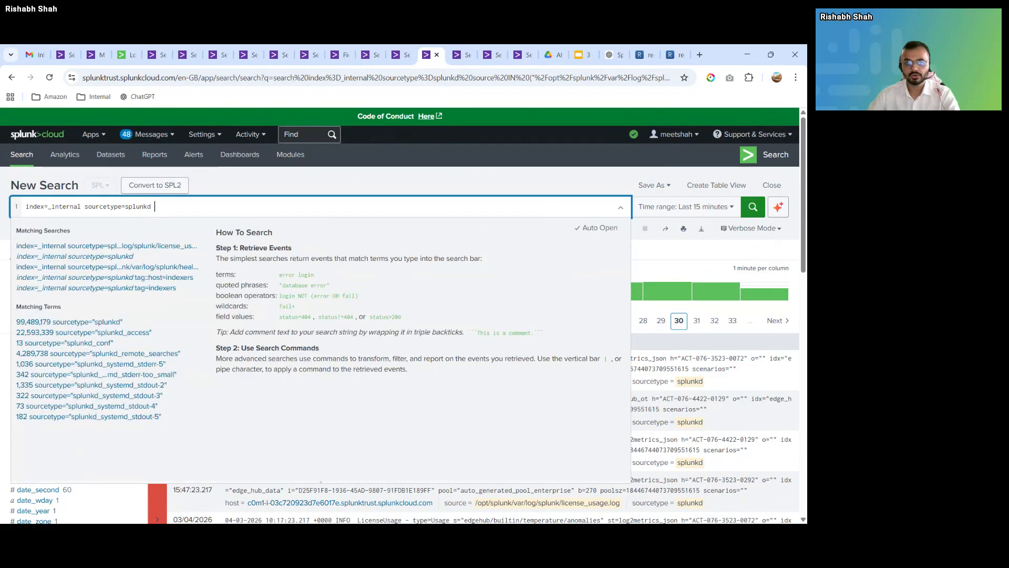
left_click(751, 228)
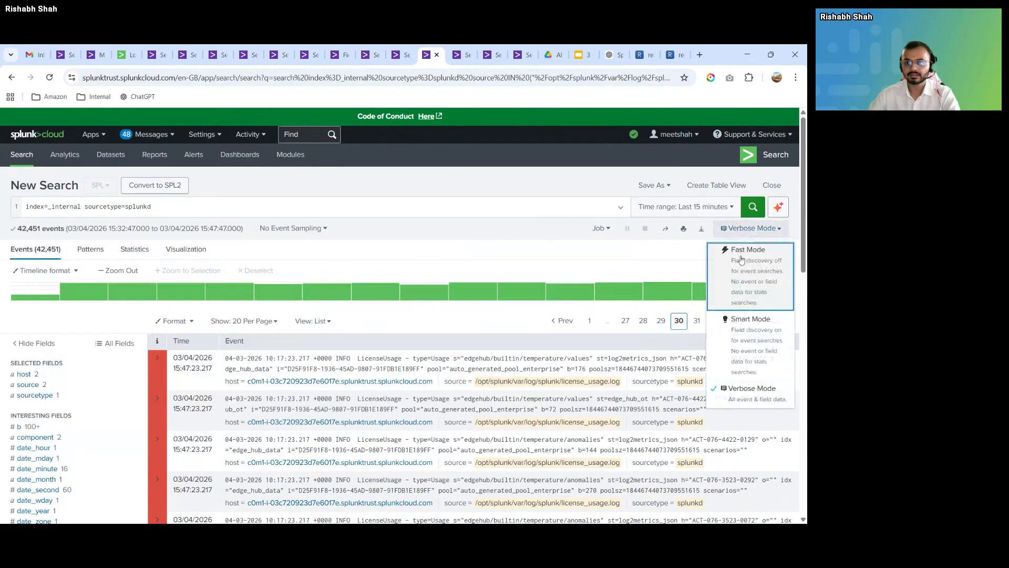
left_click(746, 250)
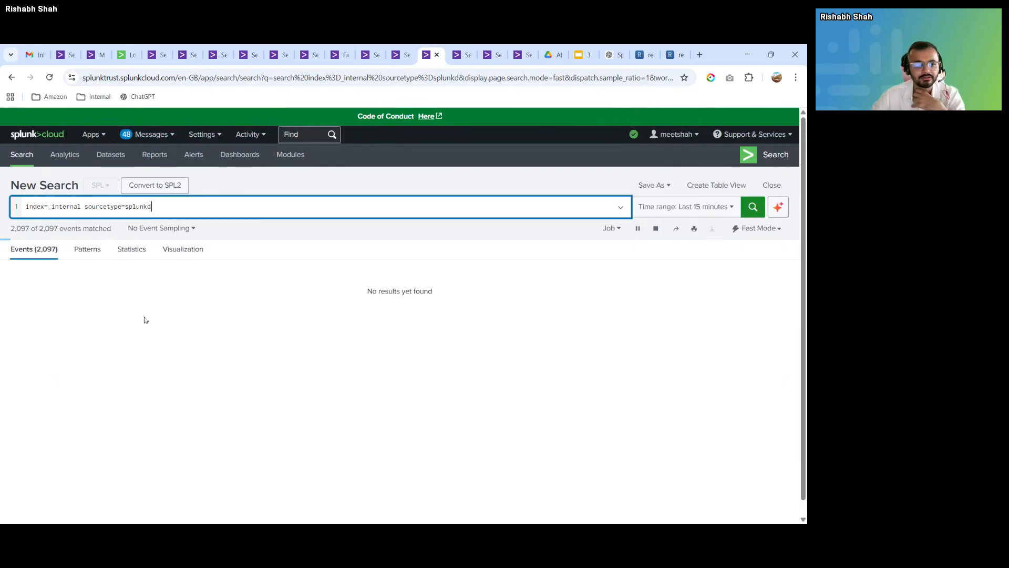
left_click(23, 374)
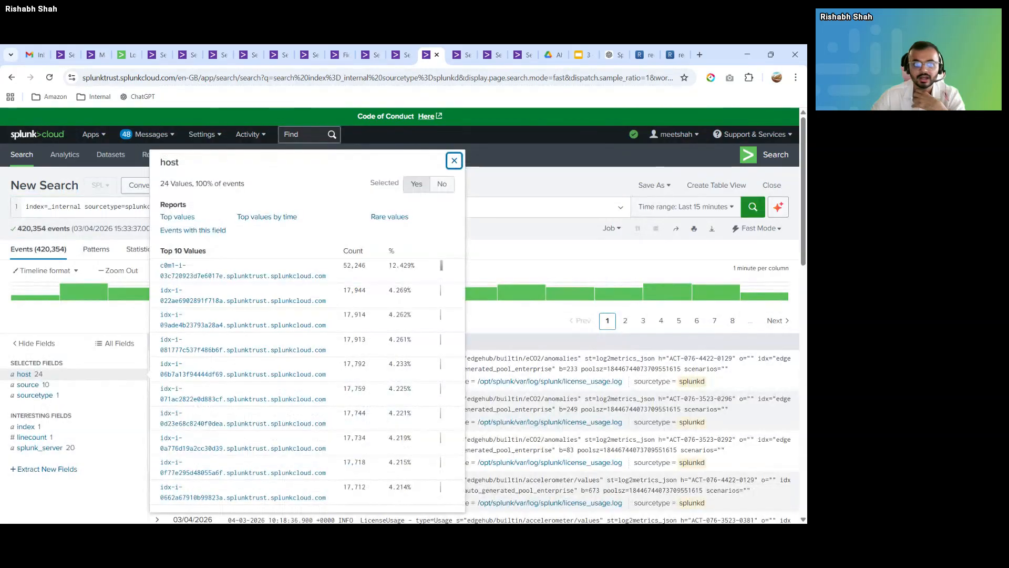
left_click(147, 409)
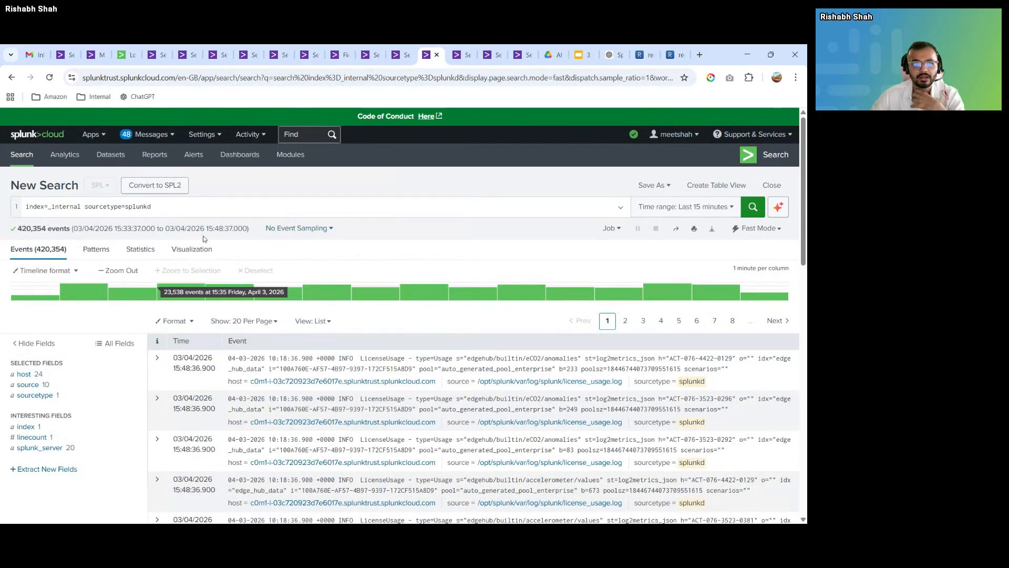
- Append | stats c by host on a second line of the search, run it and review the counts per host
left_click(157, 207)
key("shift+Return")
type("| ")
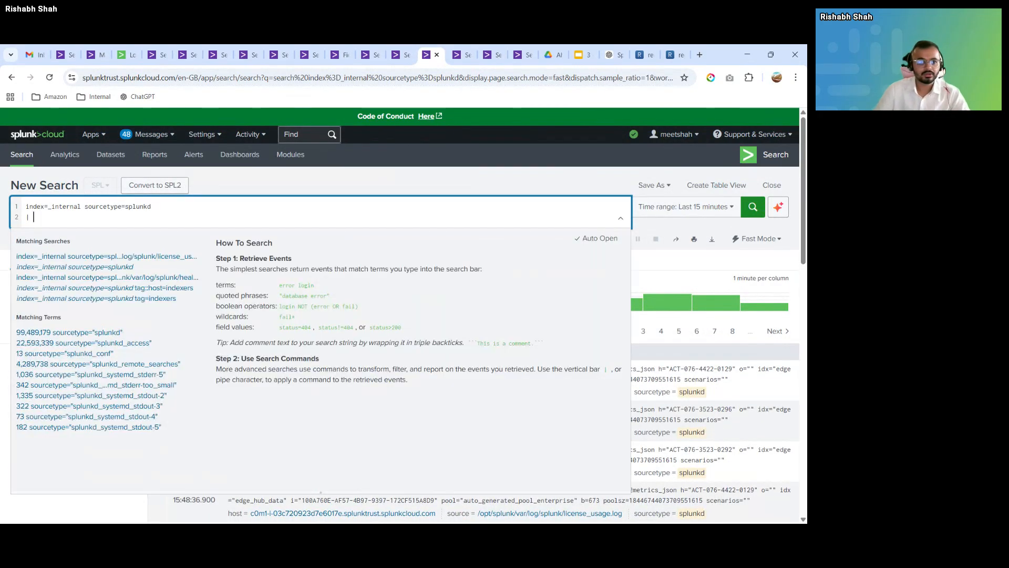
type("stats c ")
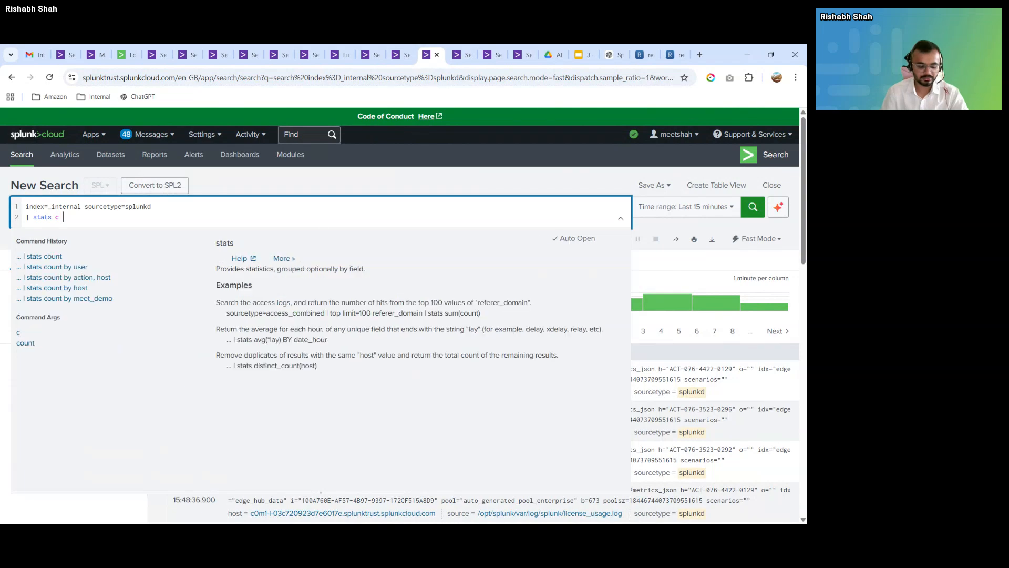
type("by host")
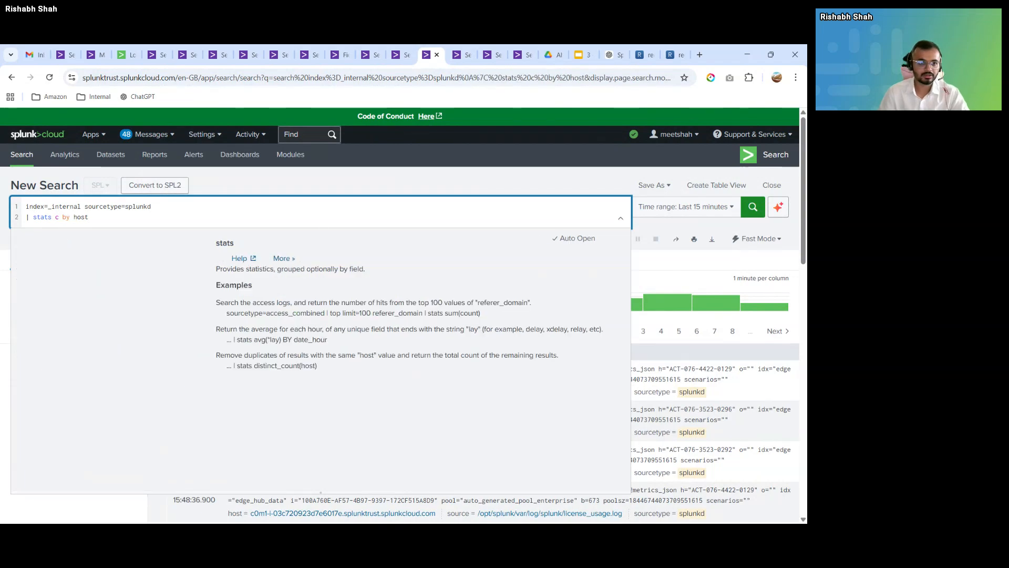
key("Return")
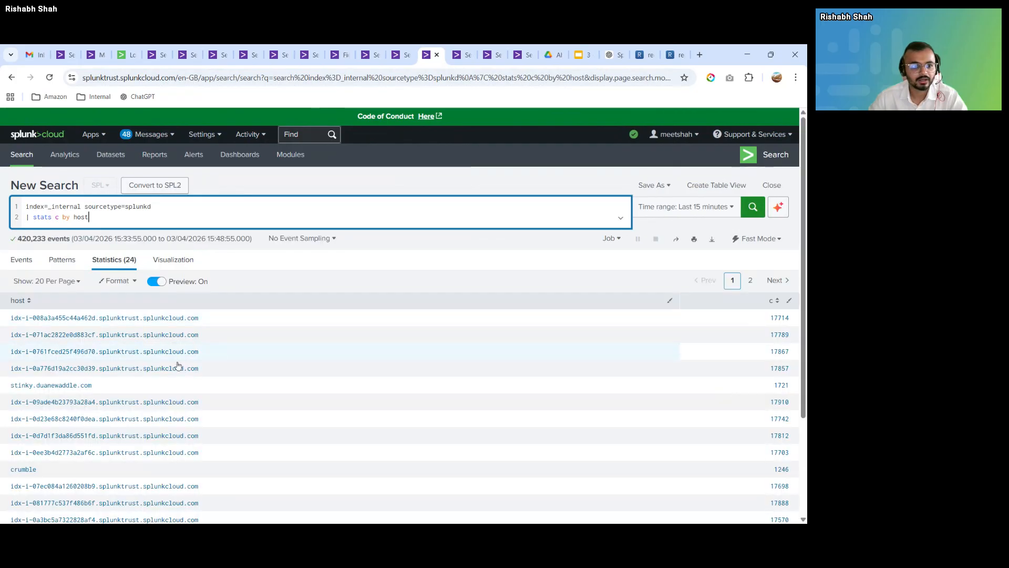
scroll(84, 345, "down", 3)
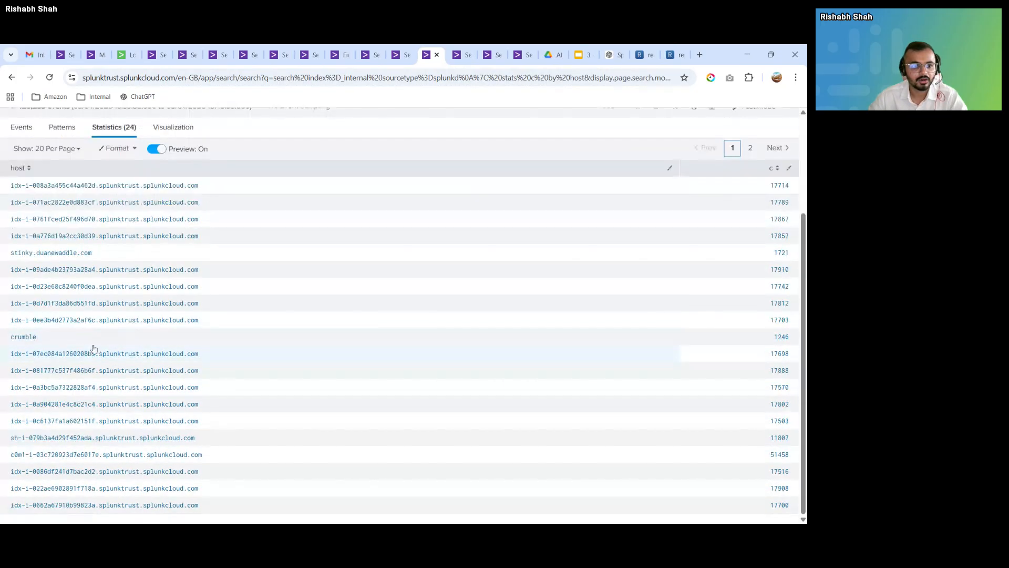
- Examine the host names beginning with sh-i and c0m1-i in the per-host event counts
left_click_drag(11, 439, 73, 445)
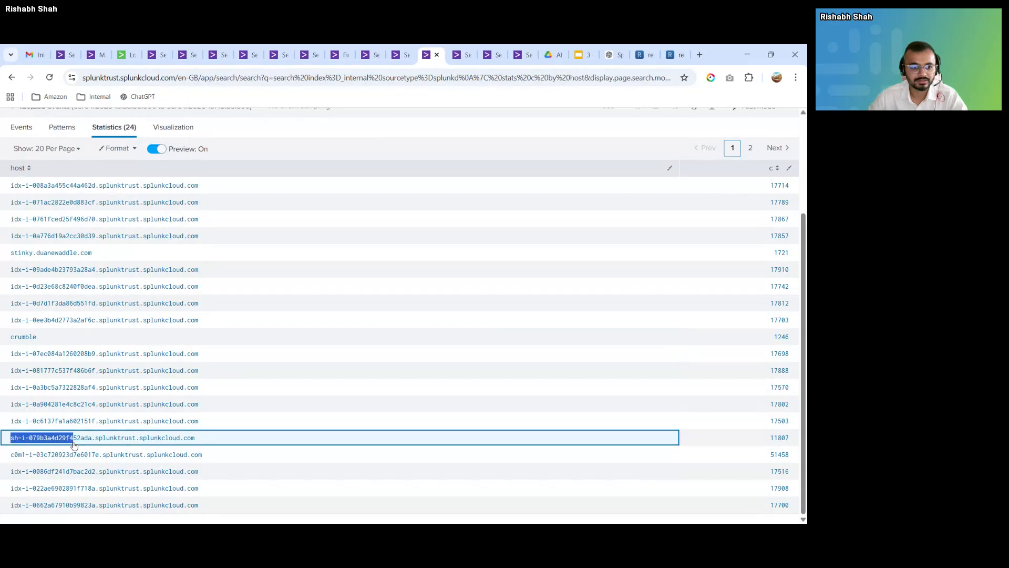
left_click(12, 457)
left_click_drag(11, 457, 71, 455)
scroll(126, 447, "up", 3)
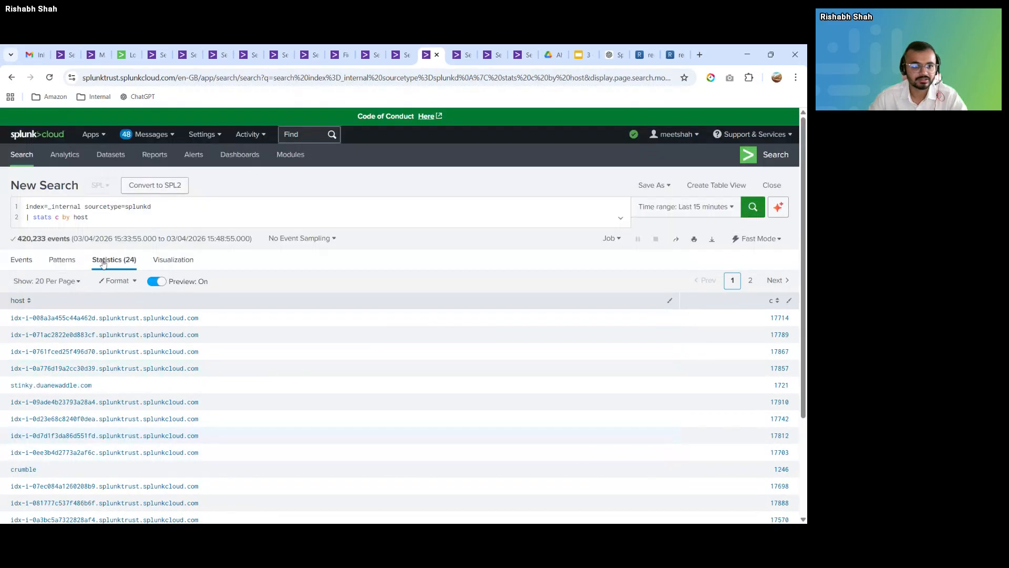
- Return to the list of tags by field value pair and check the host=idx* pair of the indexers tag
left_click(369, 54)
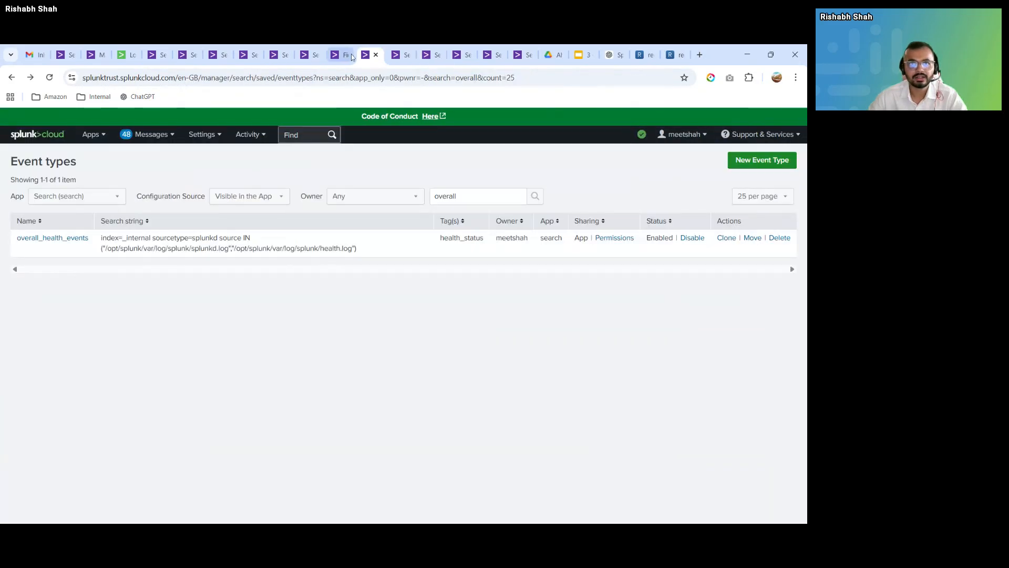
left_click(351, 56)
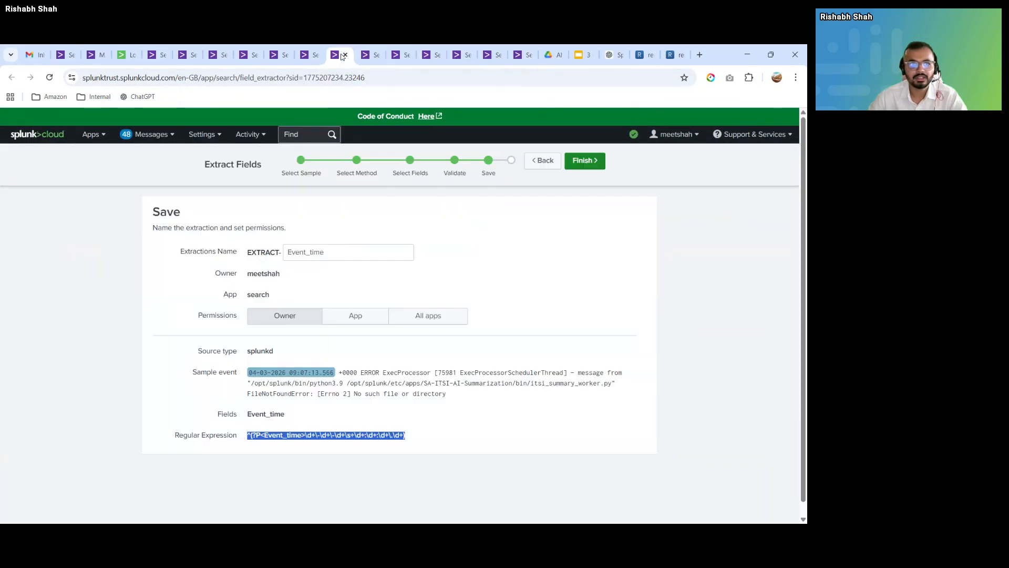
left_click(414, 55)
left_click(462, 55)
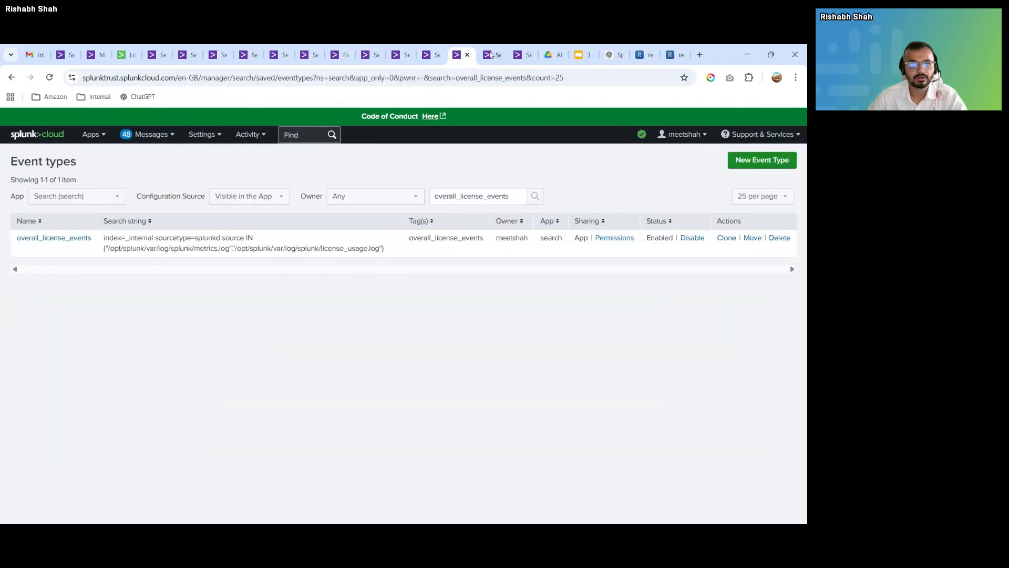
left_click(491, 54)
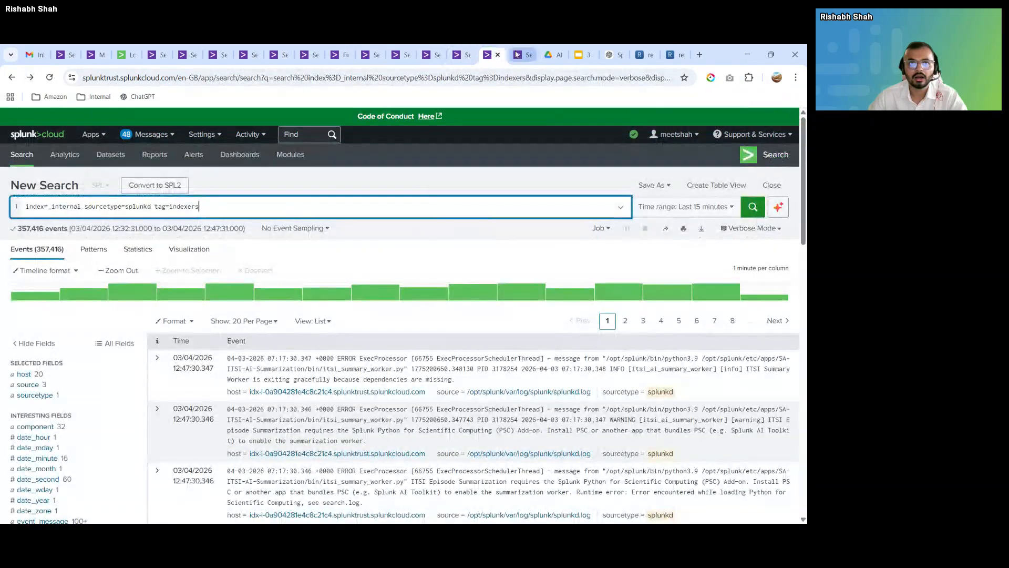
left_click(516, 55)
left_click_drag(49, 251, 17, 251)
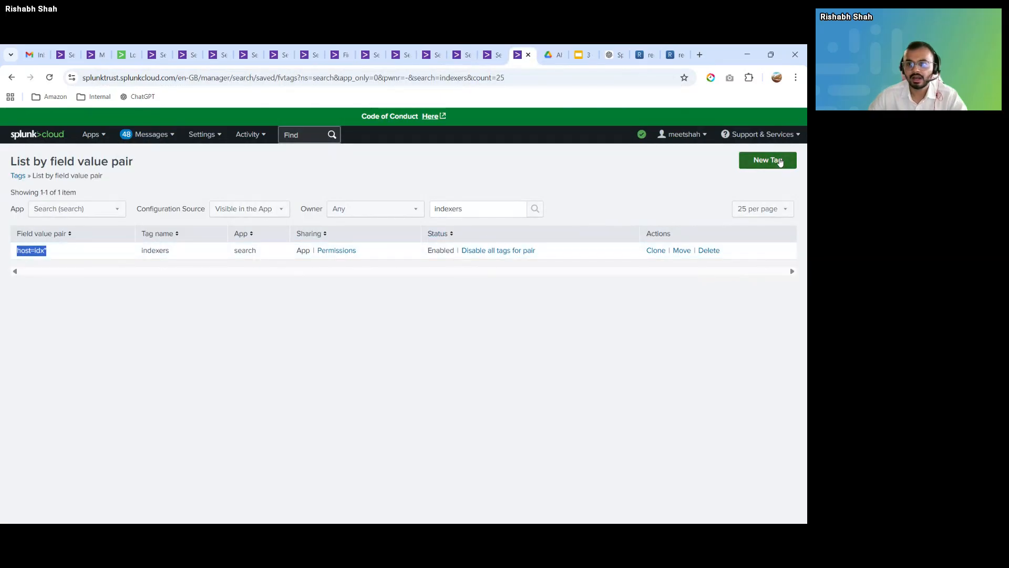
- Create and save a tag named searchheads for the field value pair host=sh*
left_click(780, 162)
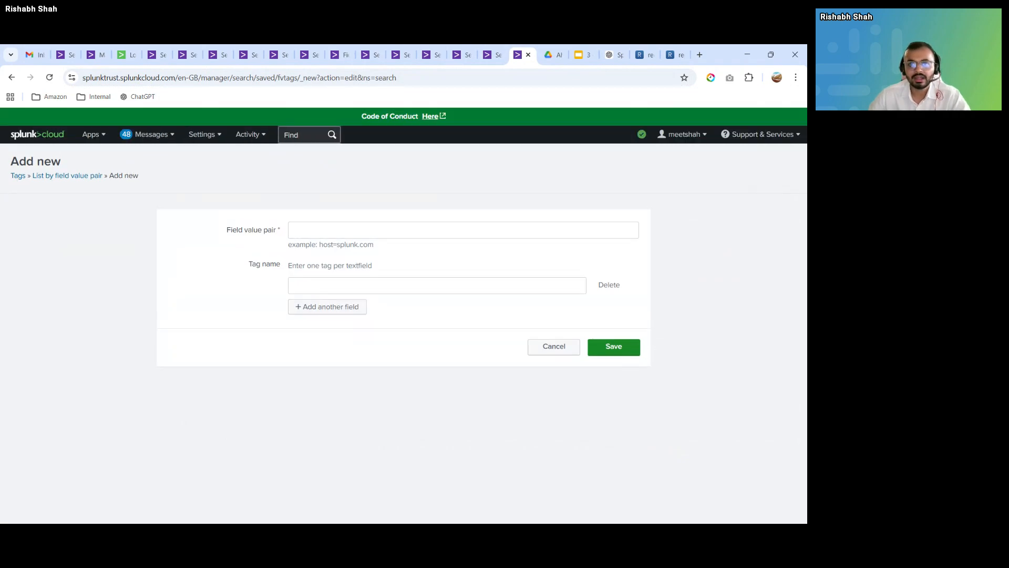
left_click_drag(319, 244, 368, 244)
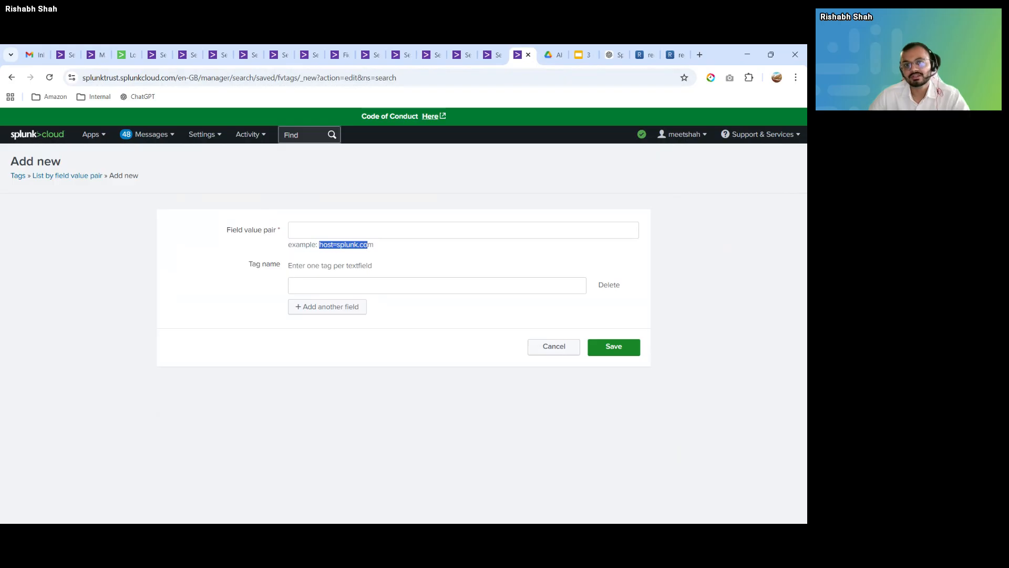
left_click(294, 230)
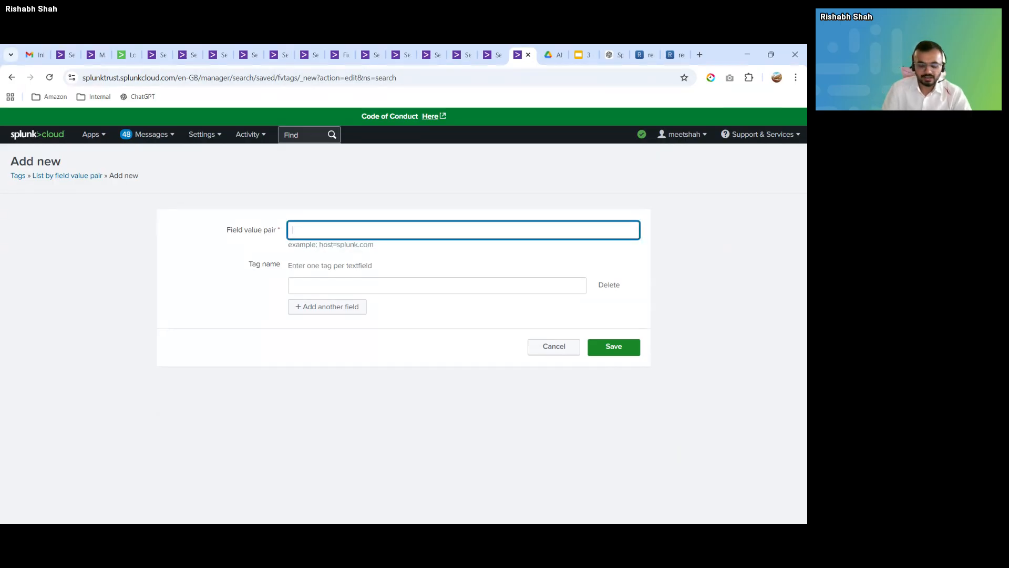
type("ho")
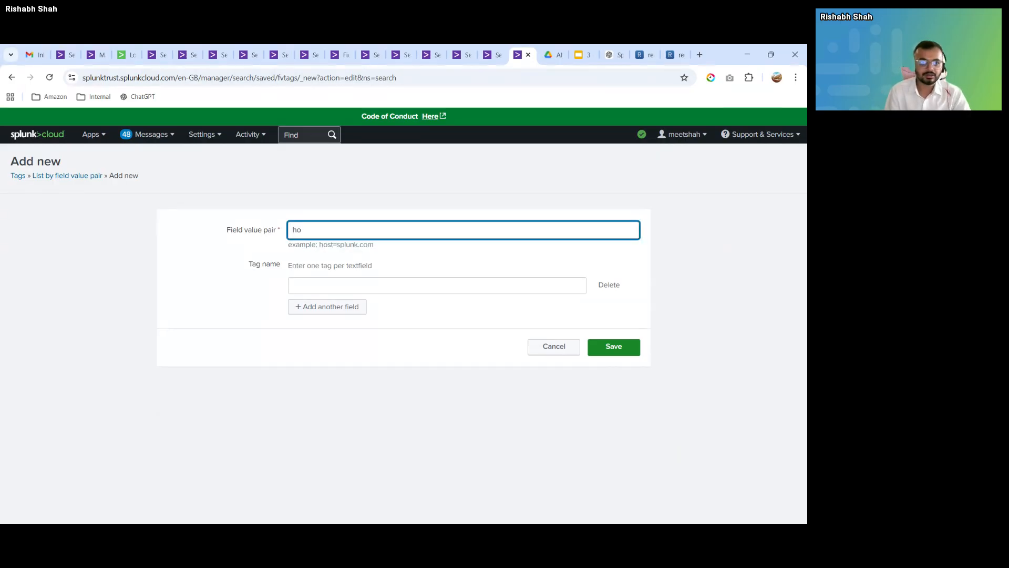
type("st=")
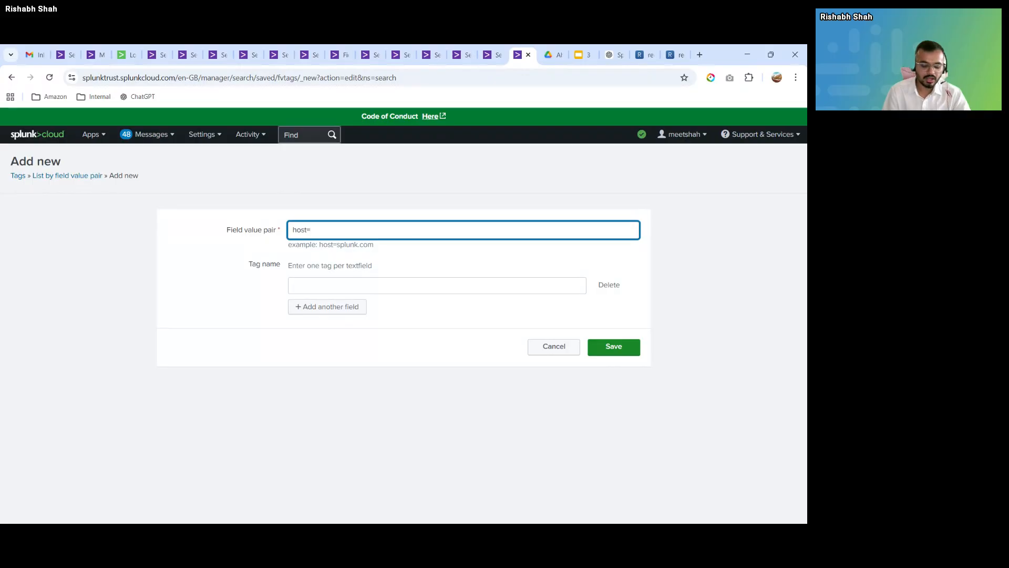
type("sh*")
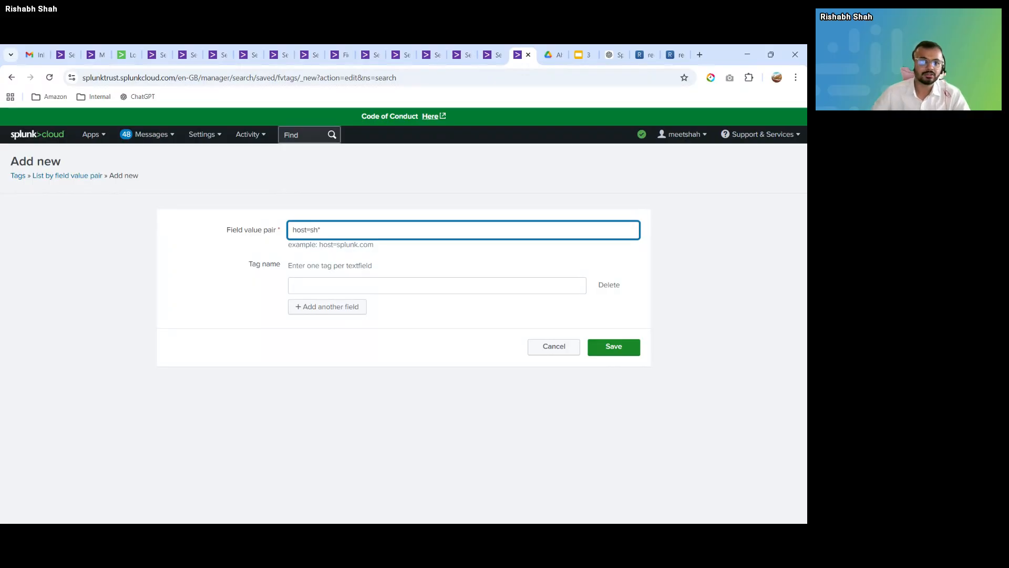
left_click(319, 292)
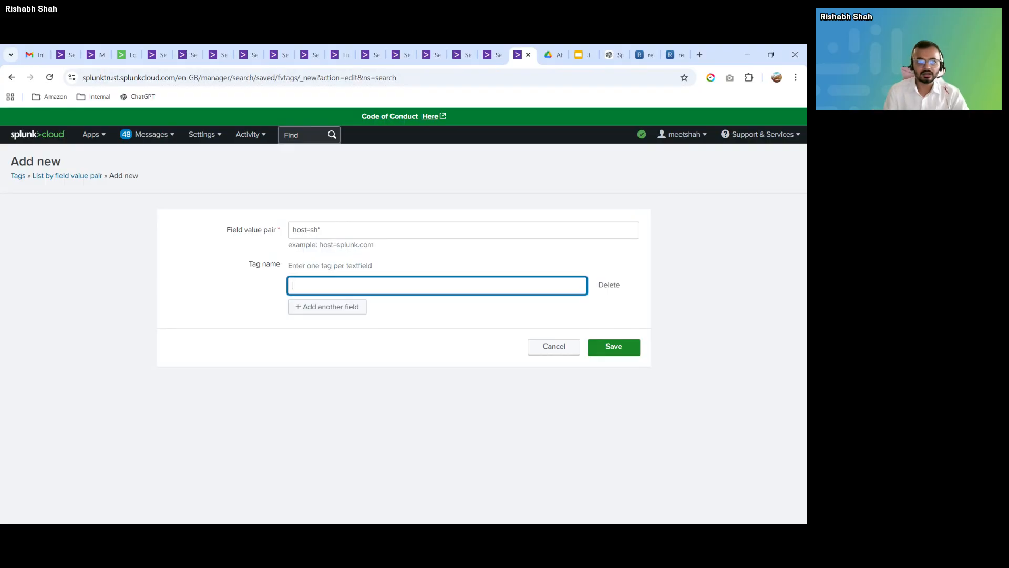
type("searchheads")
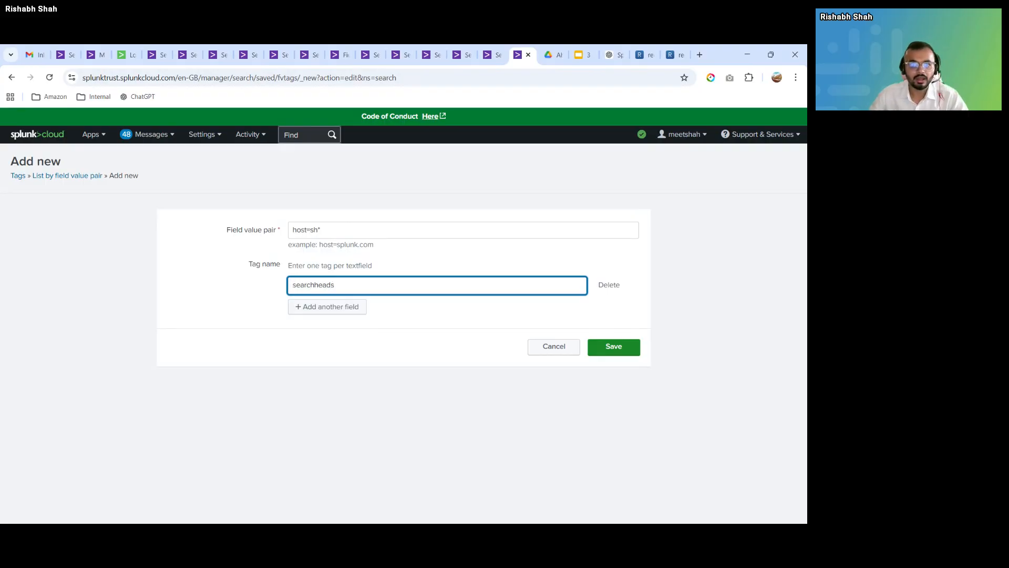
left_click(611, 349)
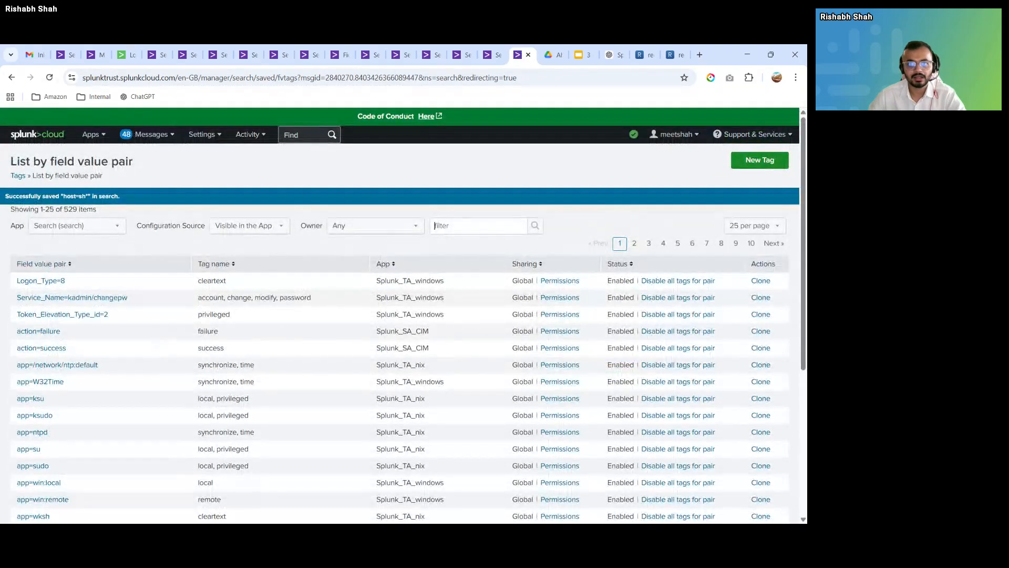
- Filter the tag list for searchheads and share the host=sh* tag with this app only (search), granting Everyone read access
type("seae")
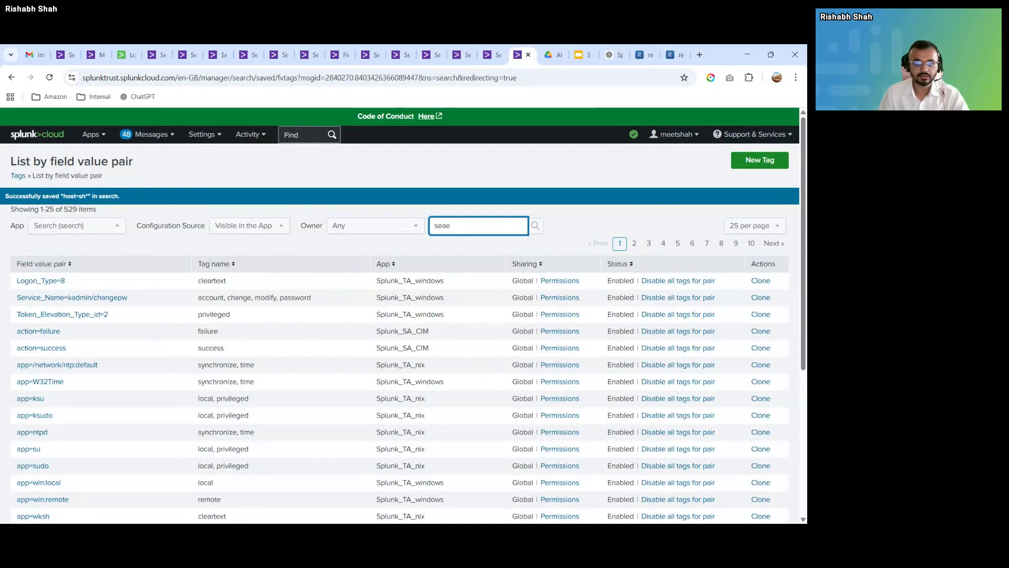
key("BackSpace")
type("rchheads")
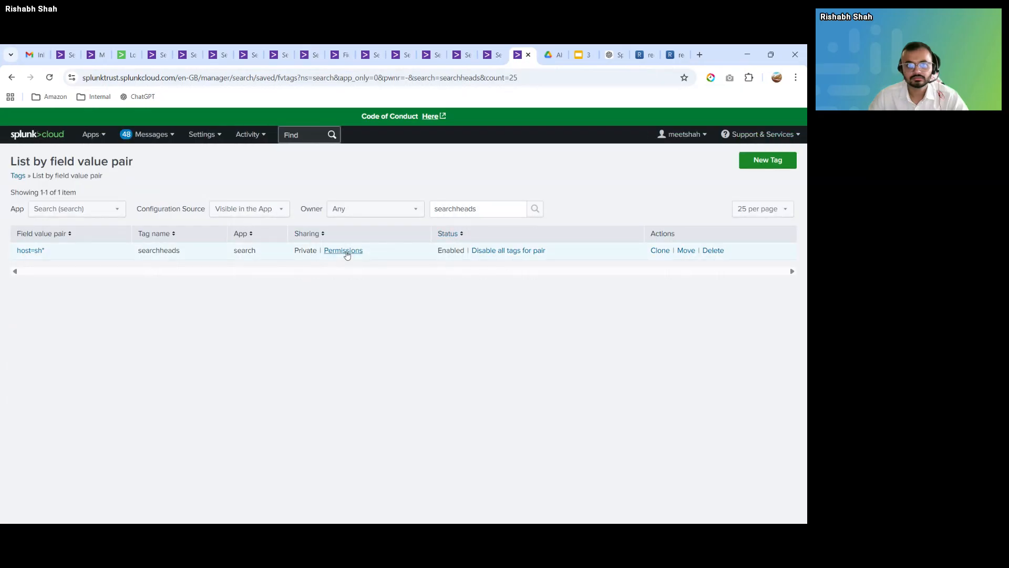
left_click(344, 251)
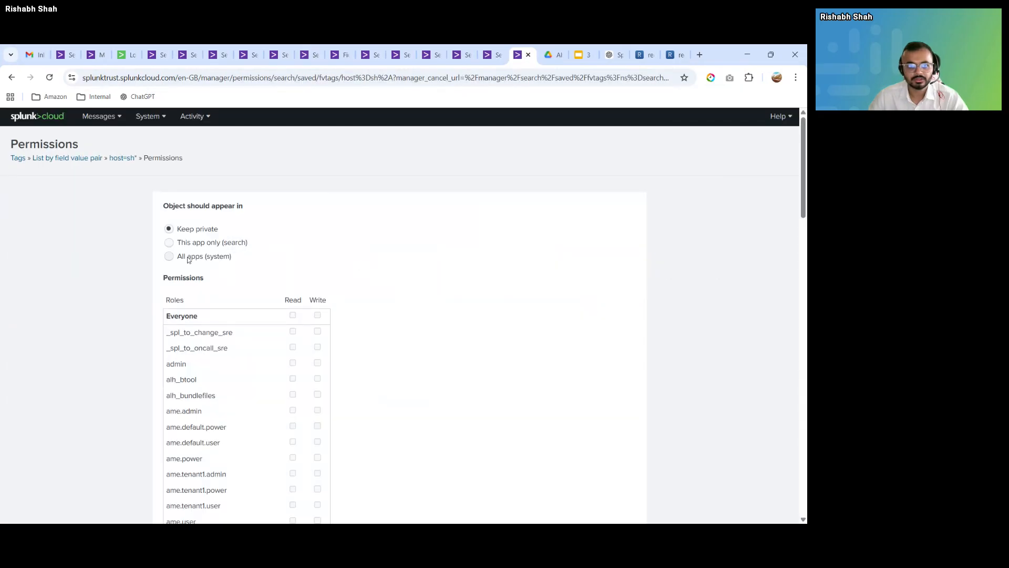
left_click(189, 259)
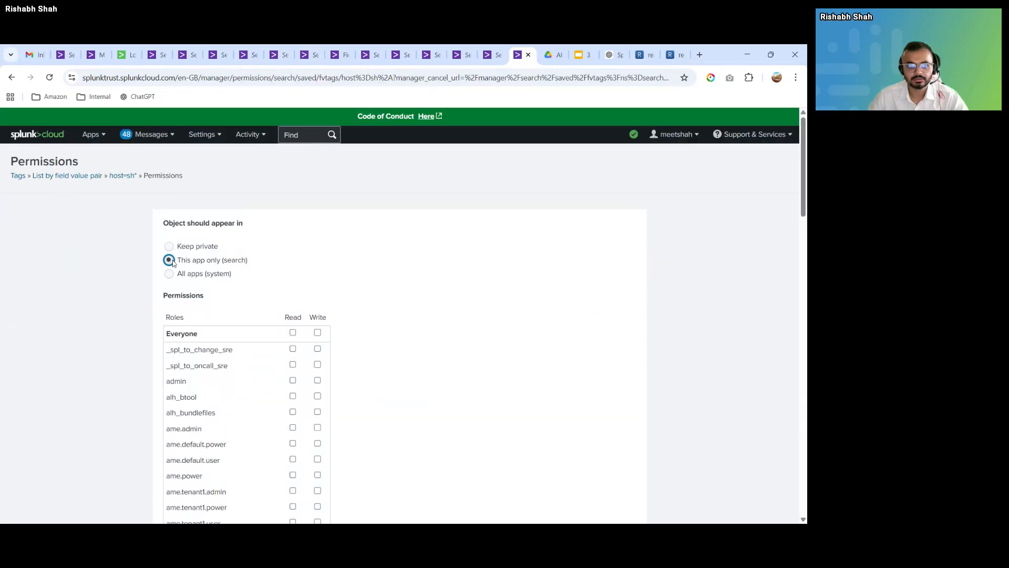
left_click(293, 332)
scroll(624, 410, "down", 20)
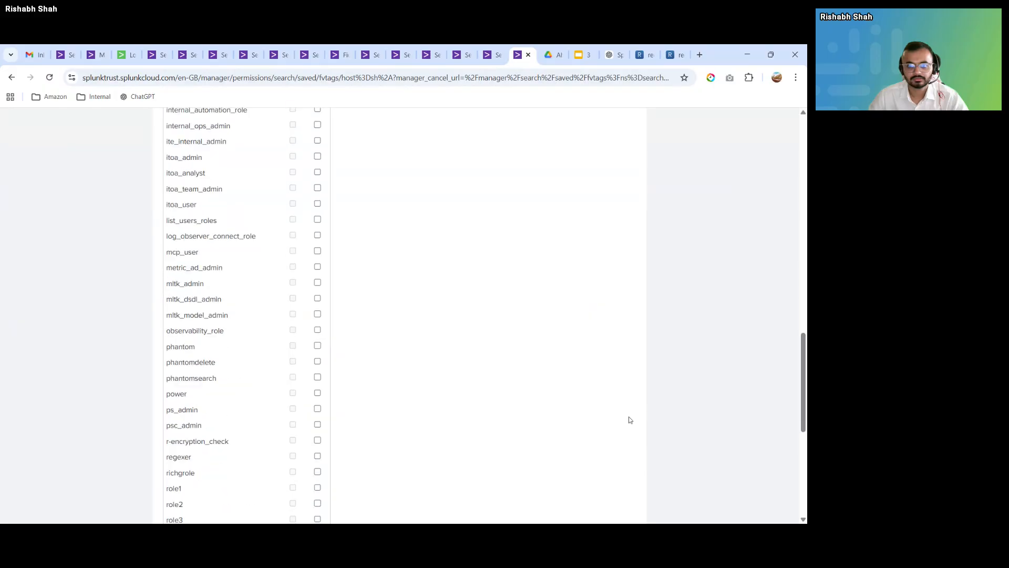
left_click(610, 481)
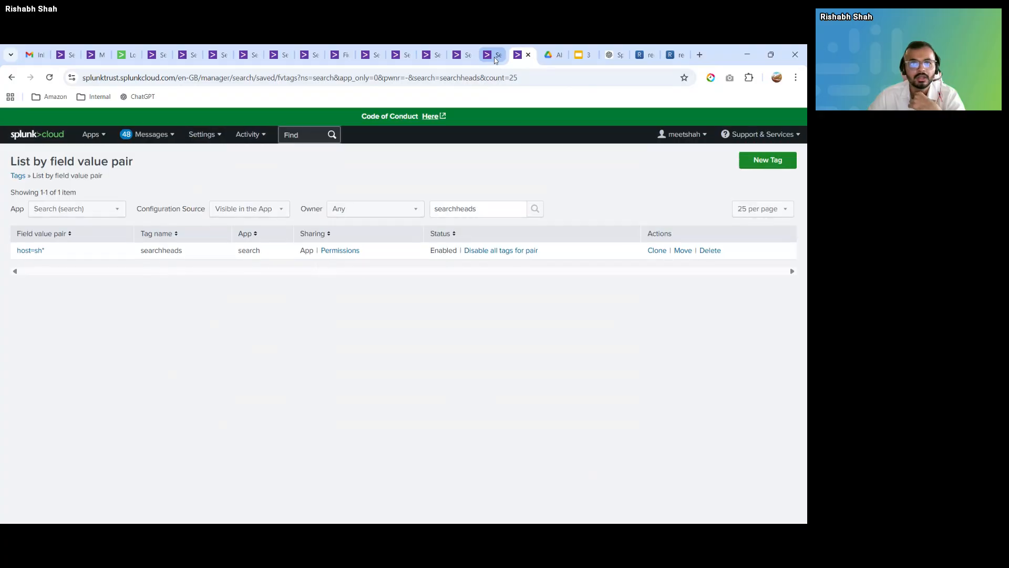
- Compare the tag=indexers search with the host=sh* pair in the tag list
left_click(494, 55)
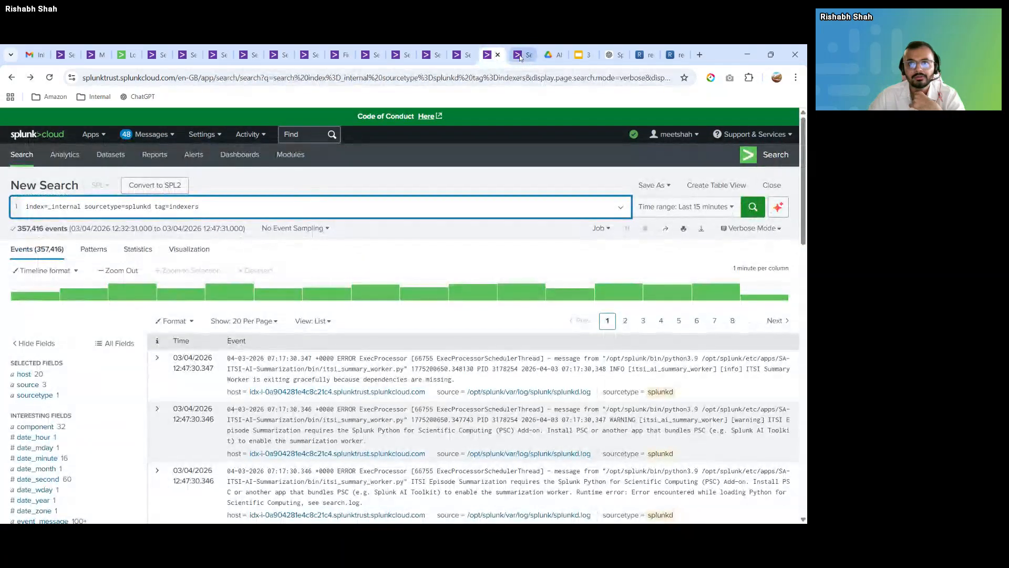
left_click(521, 55)
left_click_drag(48, 252, 16, 251)
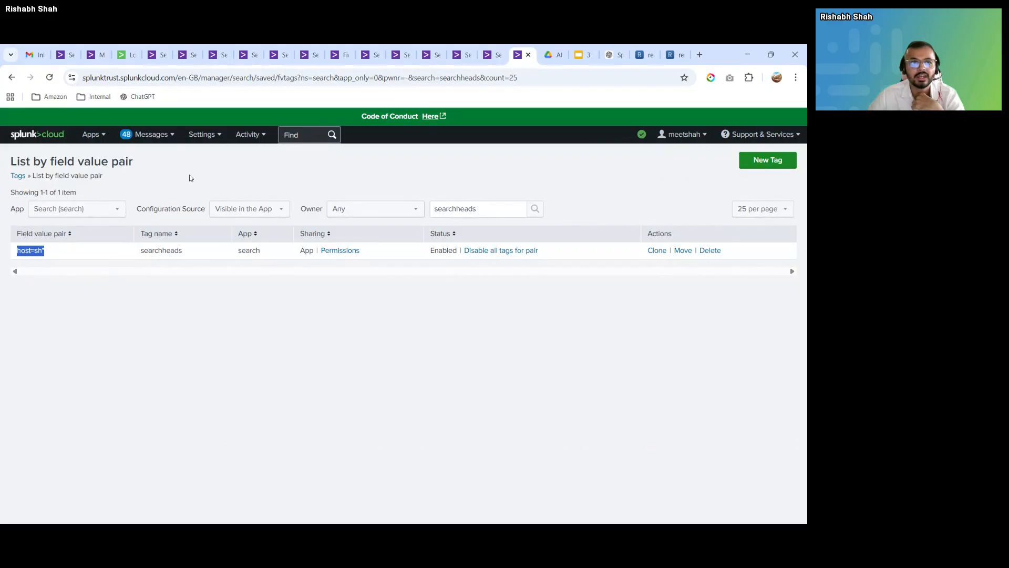
- Add tag=searchheads to the first line of the splunkd stats-by-host search, run it and check the returned host
left_click(488, 57)
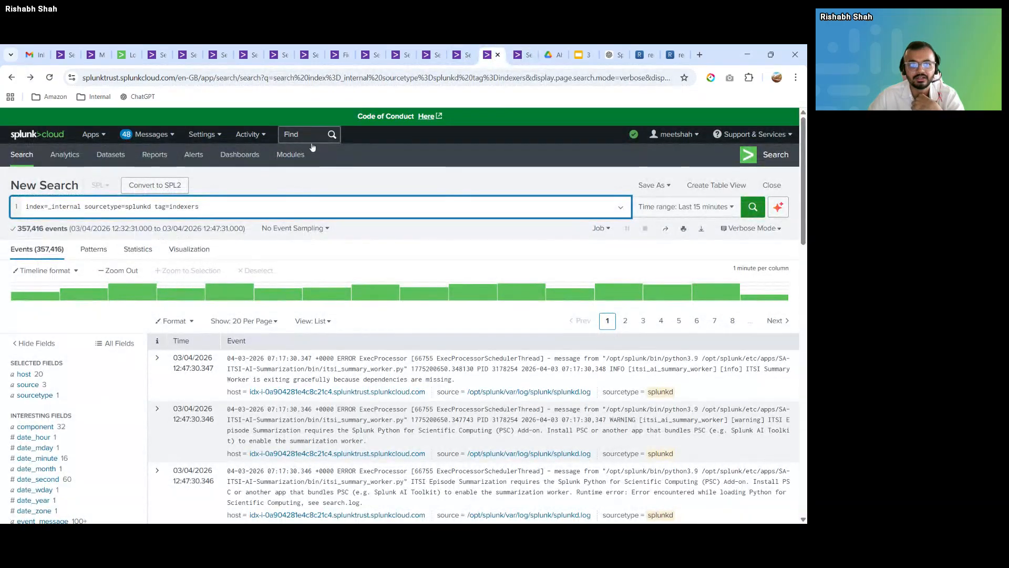
left_click(465, 60)
left_click(427, 57)
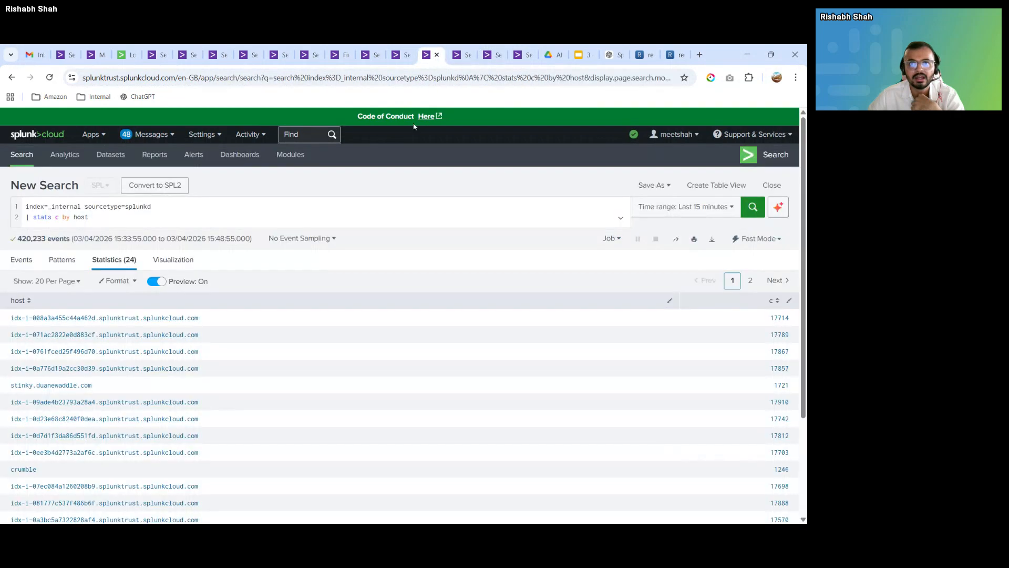
left_click(157, 206)
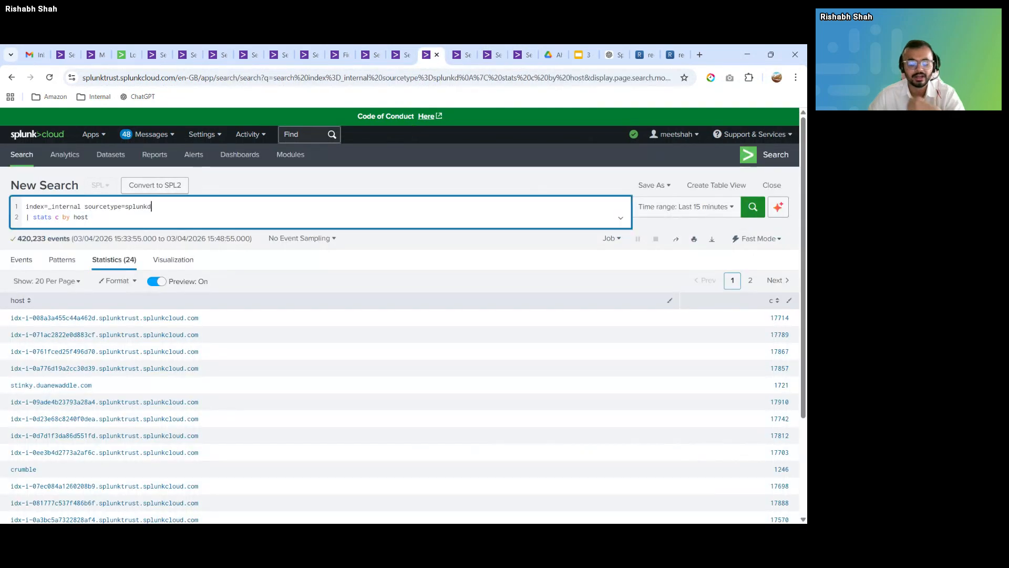
type("tag")
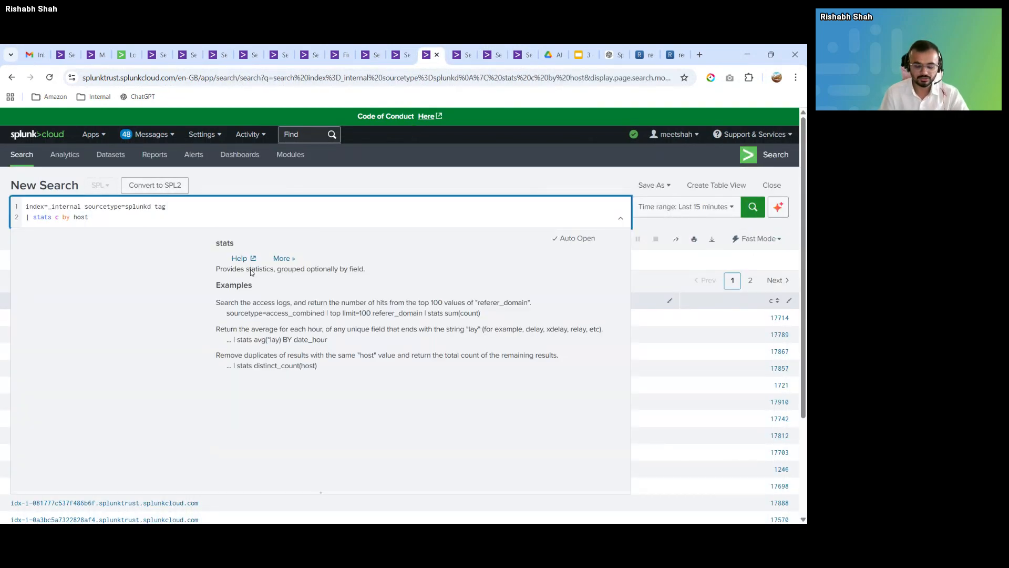
type("=sea")
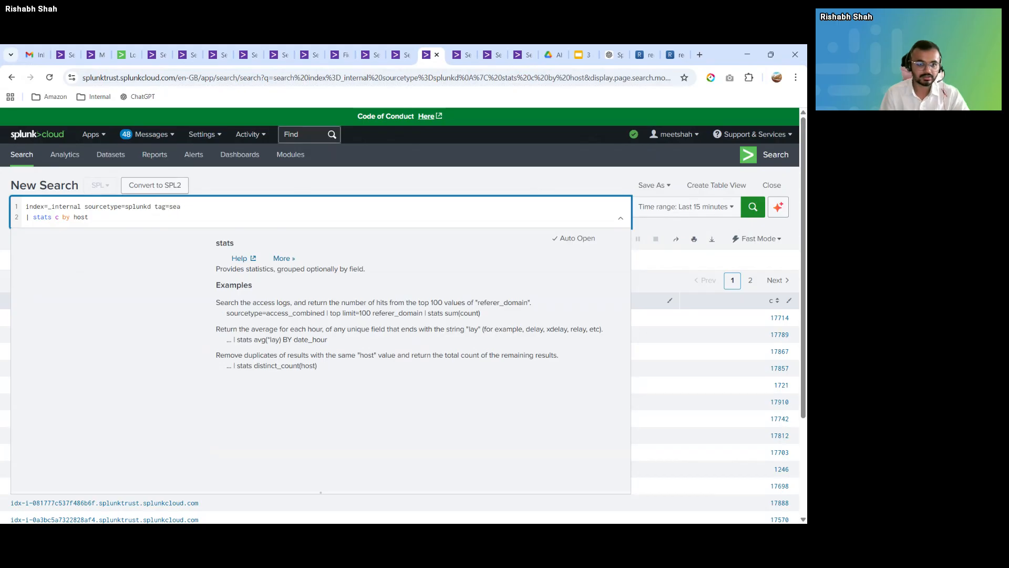
type("rchheads")
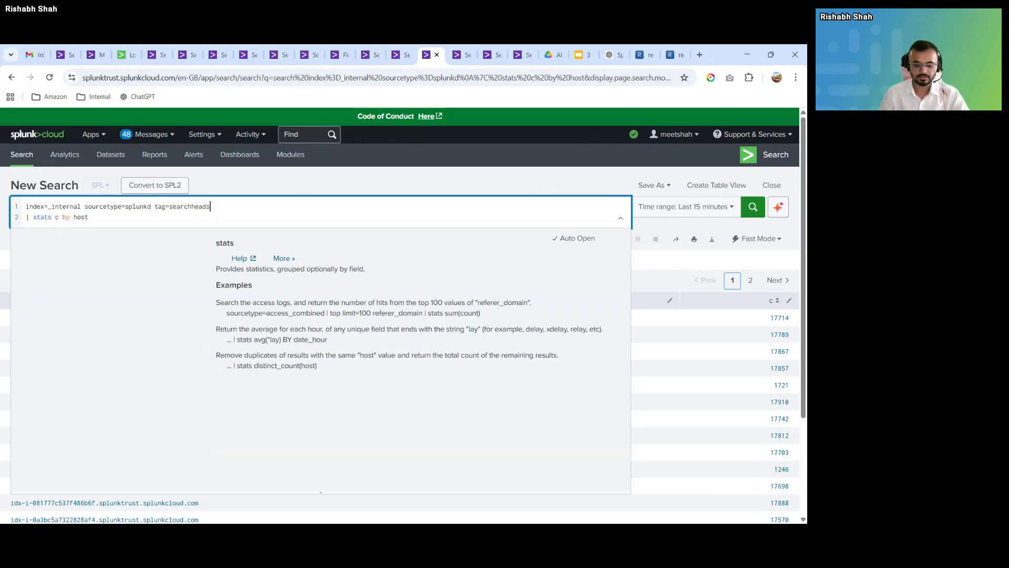
key("Return")
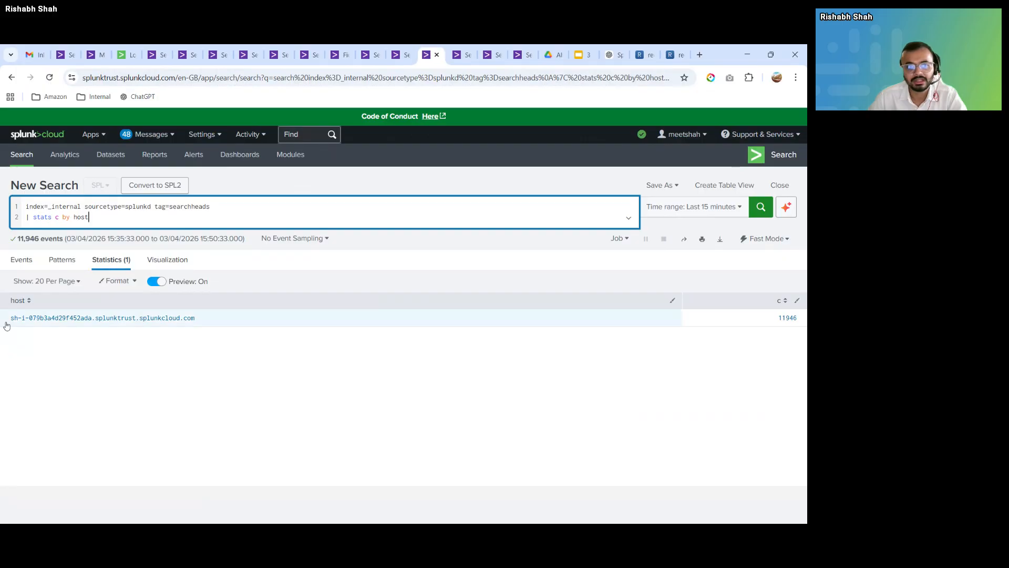
left_click_drag(7, 321, 199, 329)
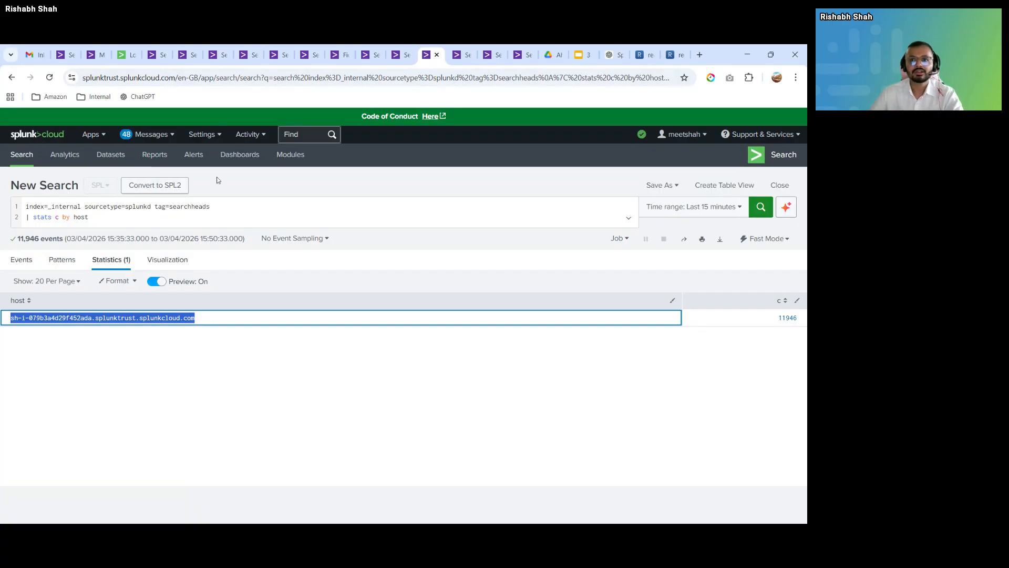
- Switch to the Google Slides deck "3 - Fields, Lookups & Knowledge Objects" and start the slideshow from the Tags & Event Types slide
left_click(580, 56)
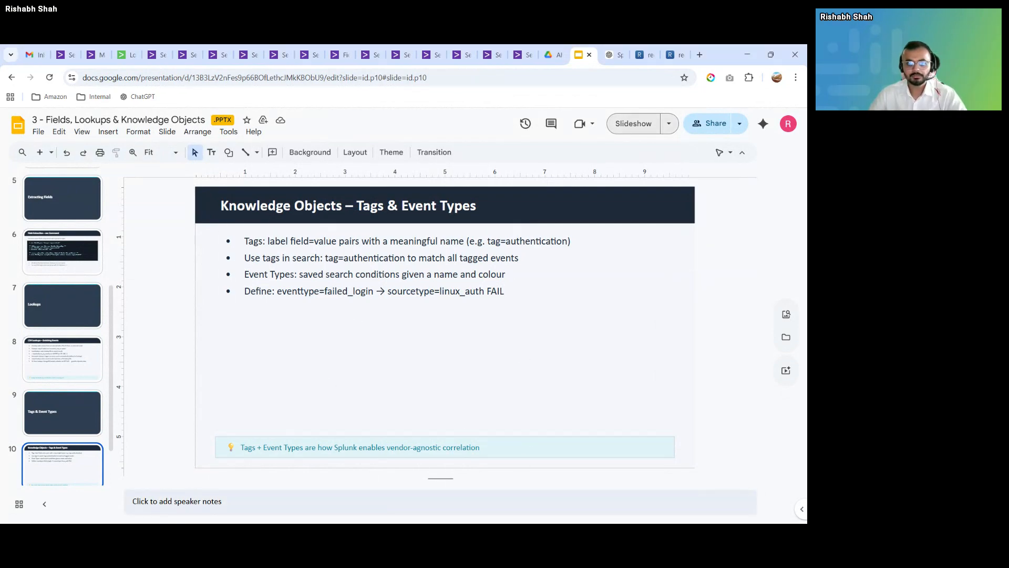
left_click(628, 123)
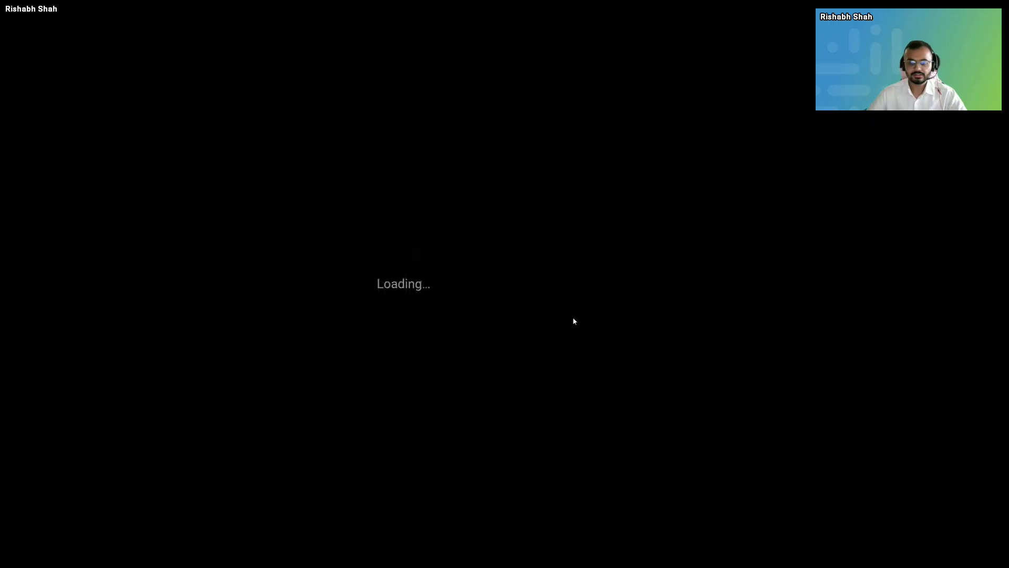